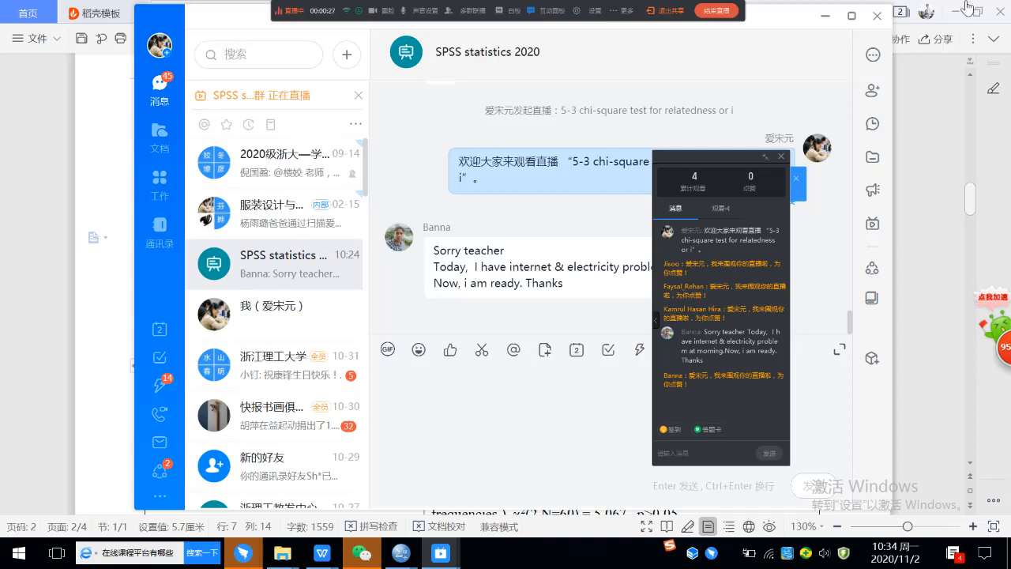
Step: Close the live-stream chat panel and switch to the Lecture 5 Nonparametric Techniques document in WPS
left_click(782, 158)
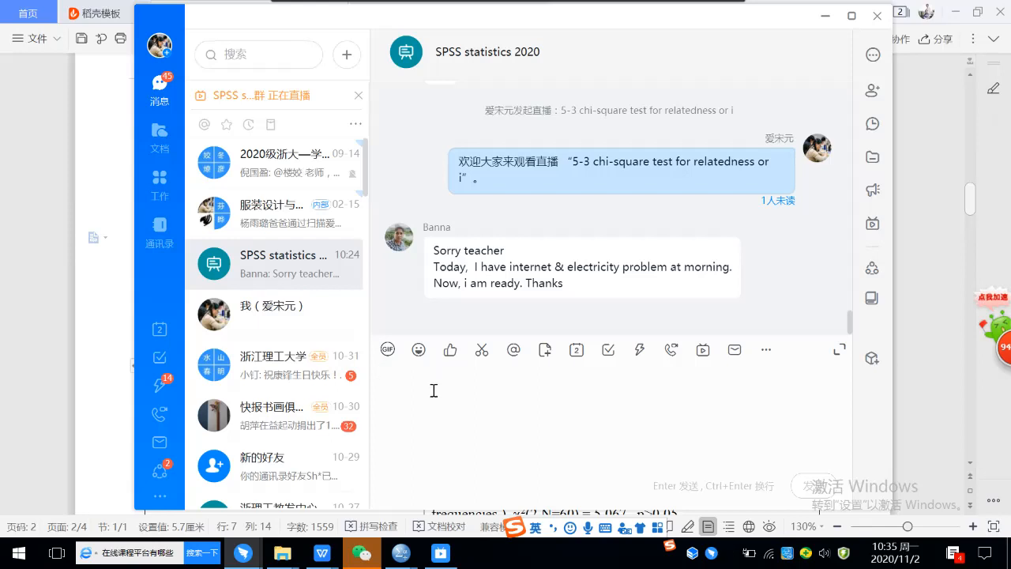
mouse_move(444, 563)
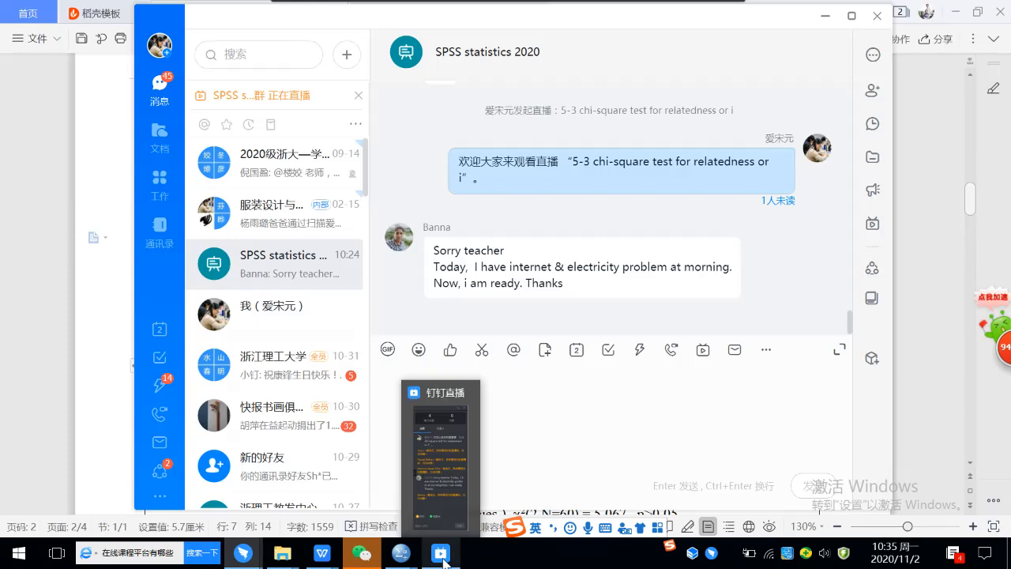
mouse_move(321, 554)
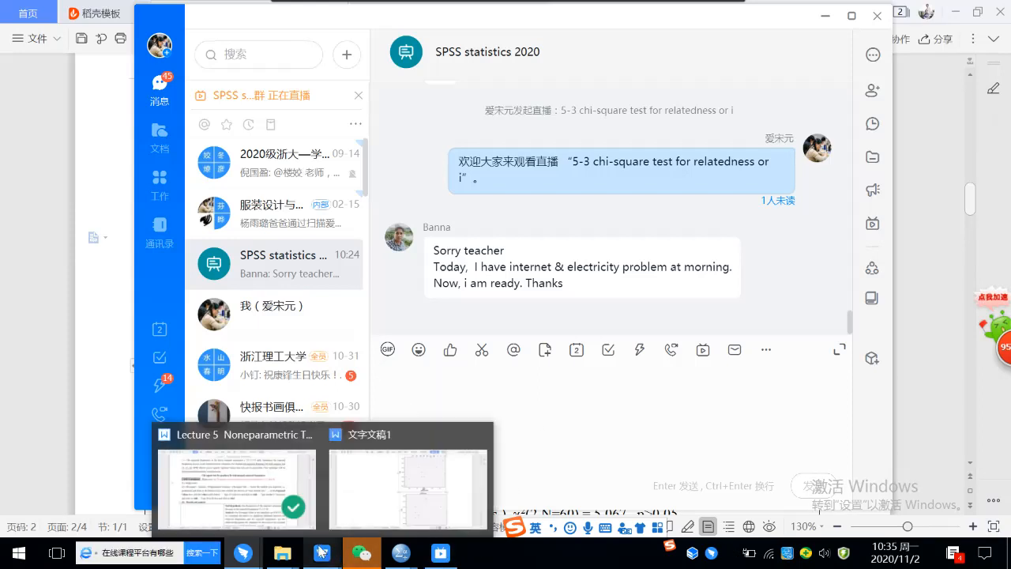
left_click(250, 495)
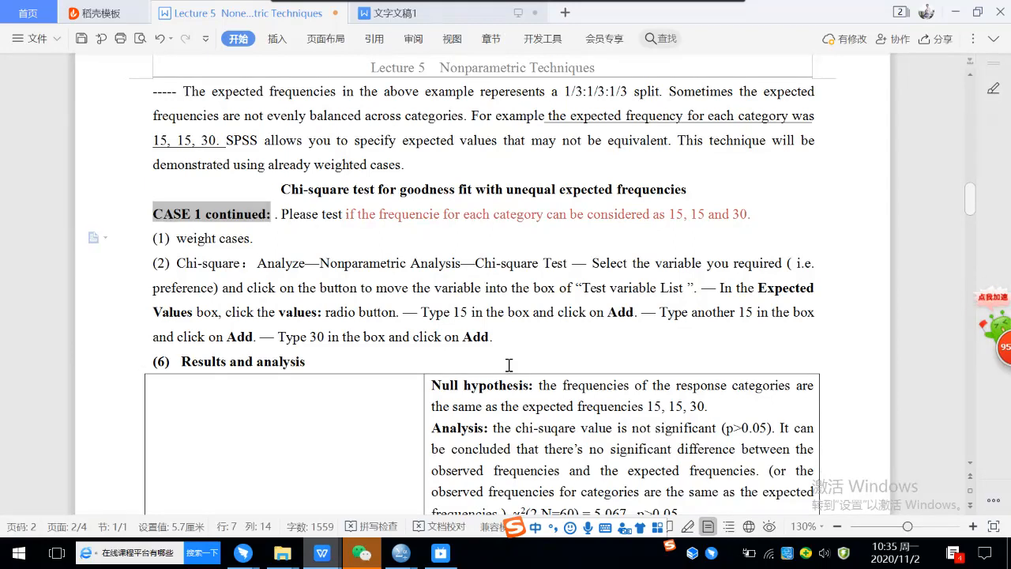
Step: Read Case 1 in section 6.2 on the chi-square test for relatedness or independence, highlighting "color preference for T-shirt"
scroll(508, 365, "down", 3)
scroll(519, 355, "up", 4)
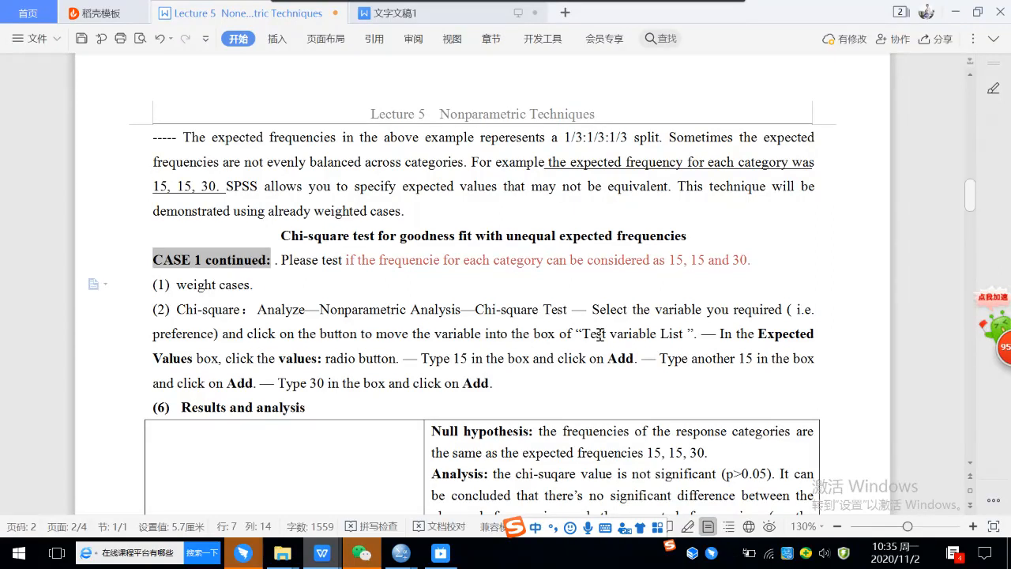
scroll(629, 347, "down", 5)
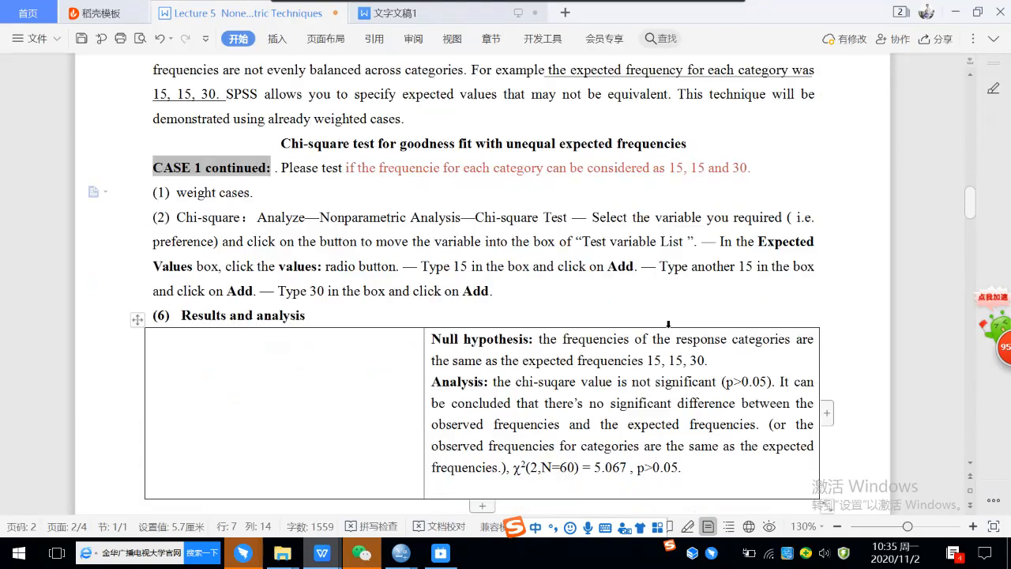
scroll(630, 346, "down", 4)
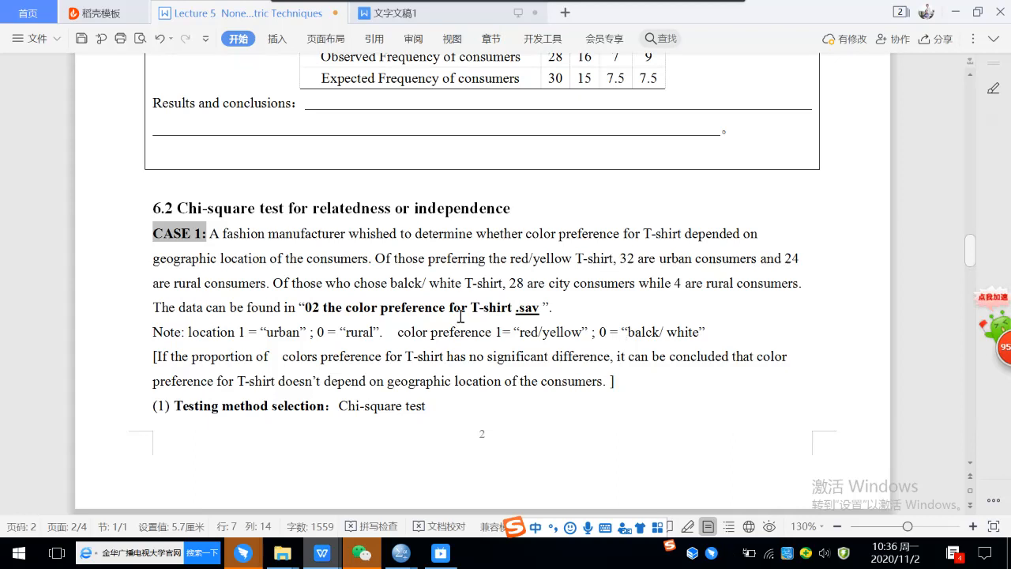
left_click_drag(523, 234, 684, 231)
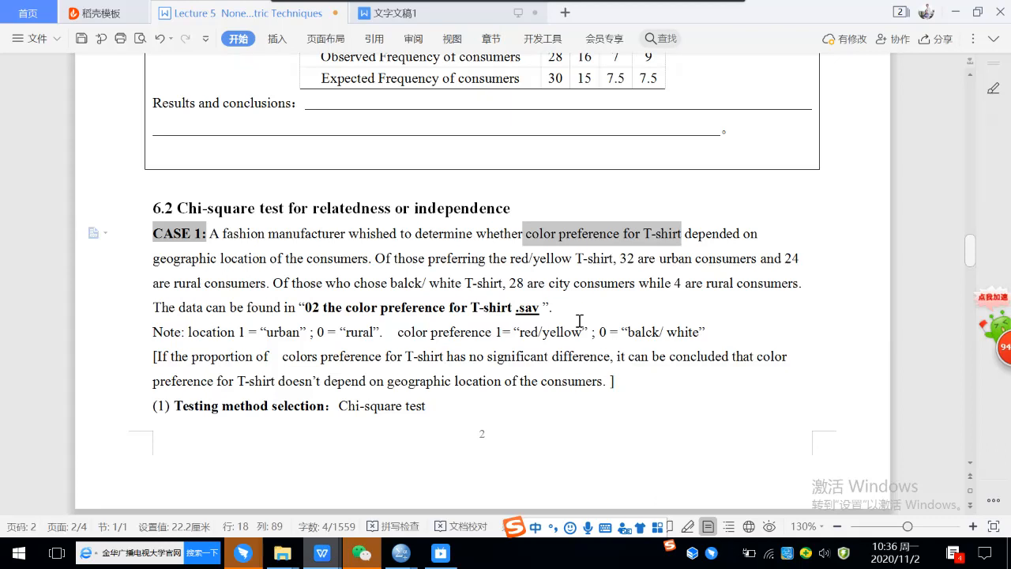
left_click(580, 281)
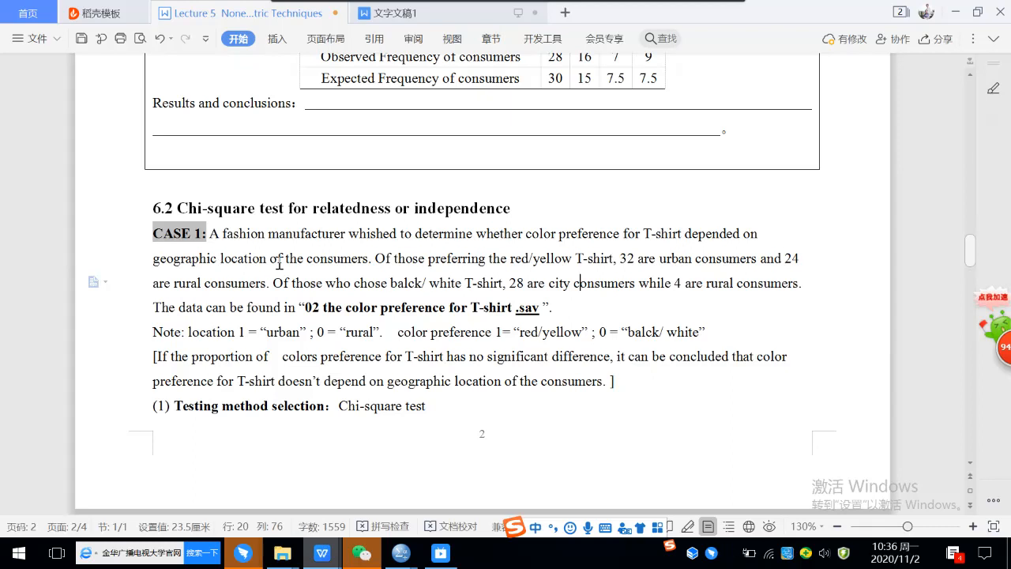
left_click(370, 258)
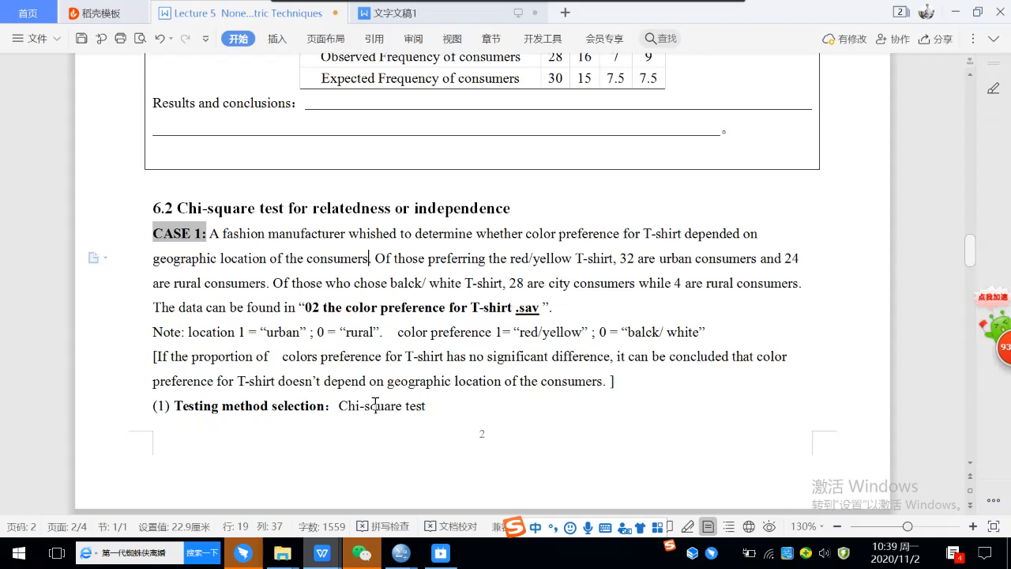
Step: Open the SPSS data file "02 color preference for T-shirt" from the lecture 05 folder in File Explorer
mouse_move(290, 556)
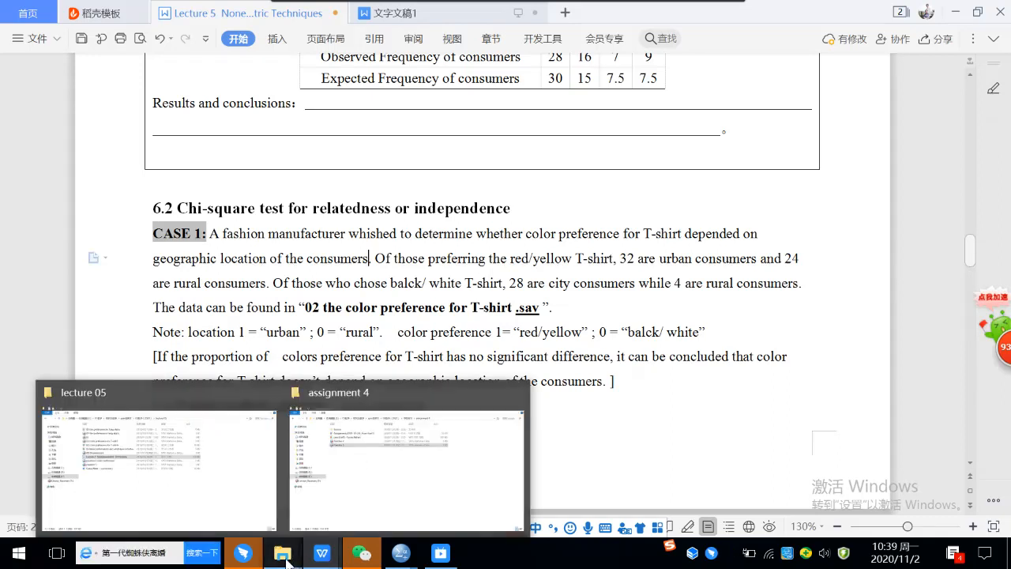
left_click(209, 513)
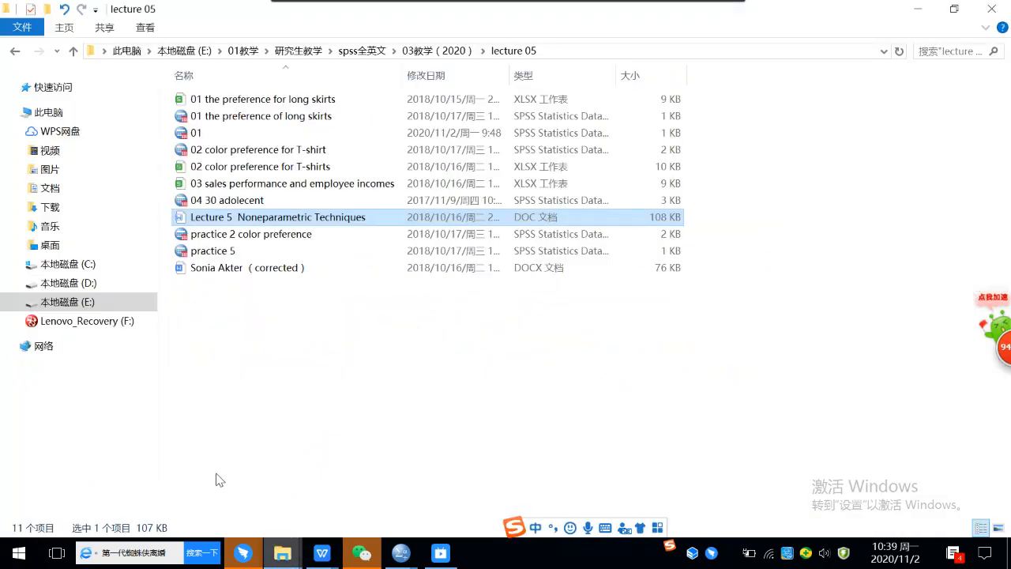
left_click(269, 153)
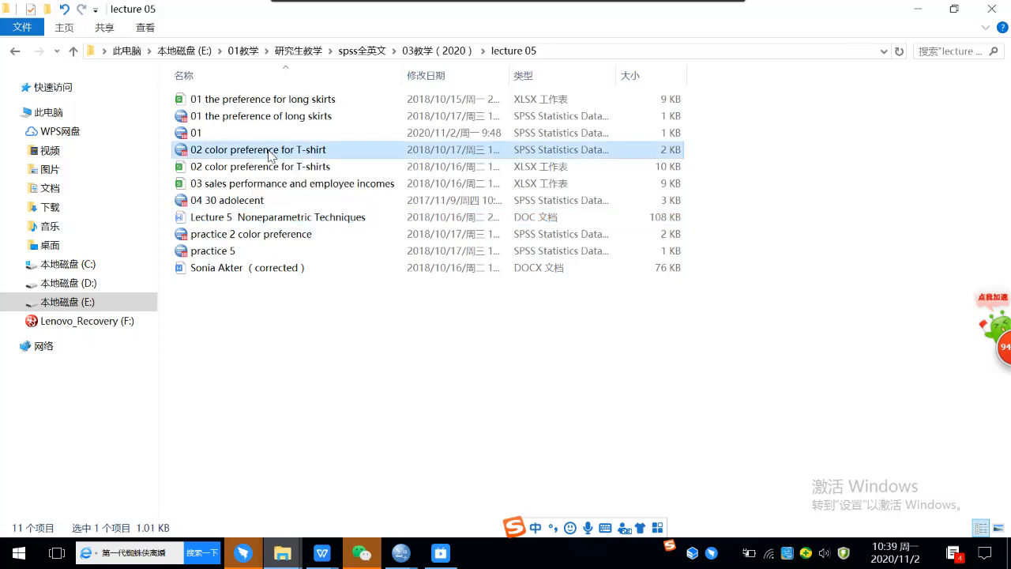
double_click(269, 155)
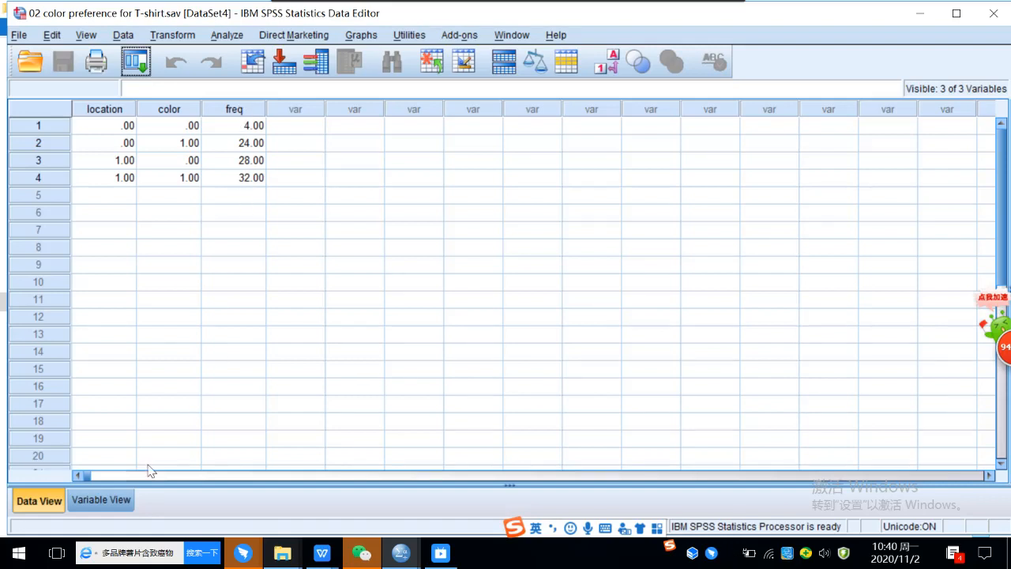
Step: Add the value label 0 = "rural" to the location variable
left_click(109, 501)
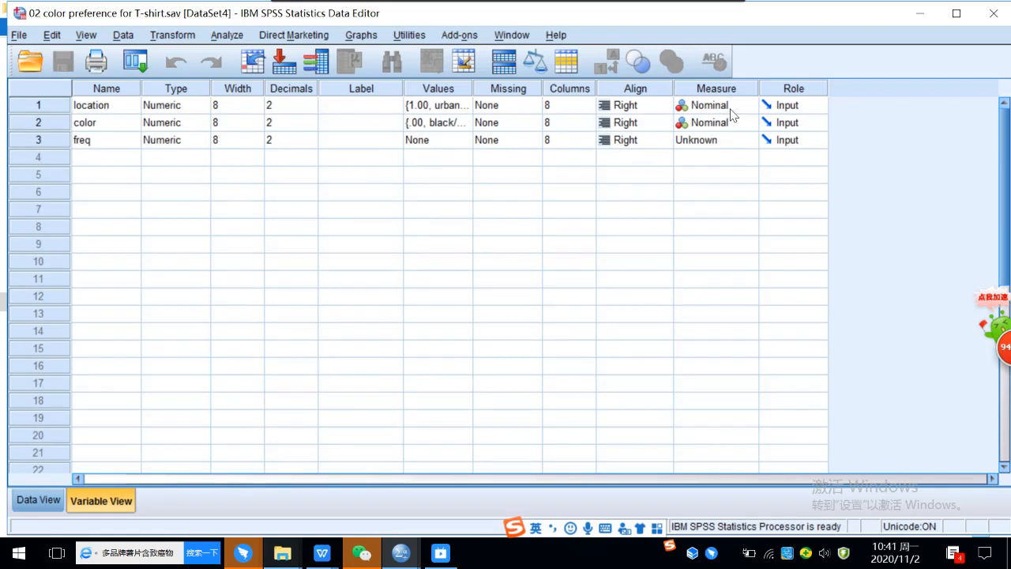
left_click(457, 109)
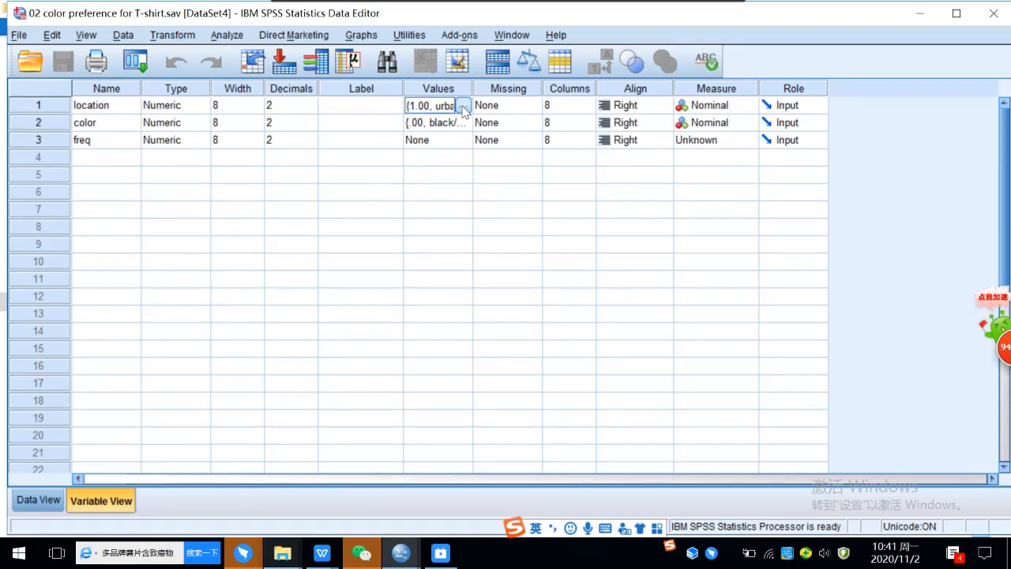
left_click(466, 105)
left_click(459, 276)
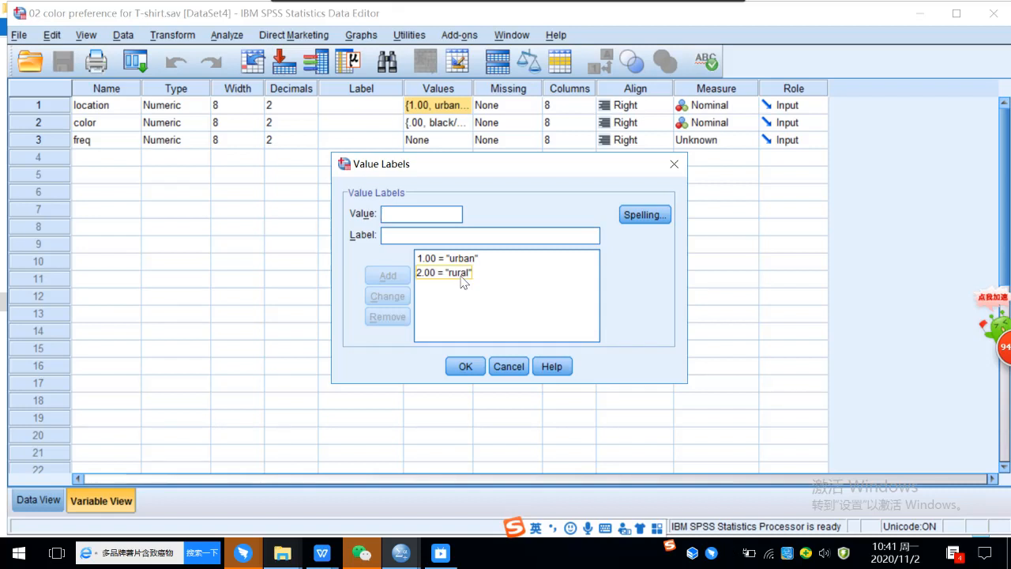
left_click(427, 277)
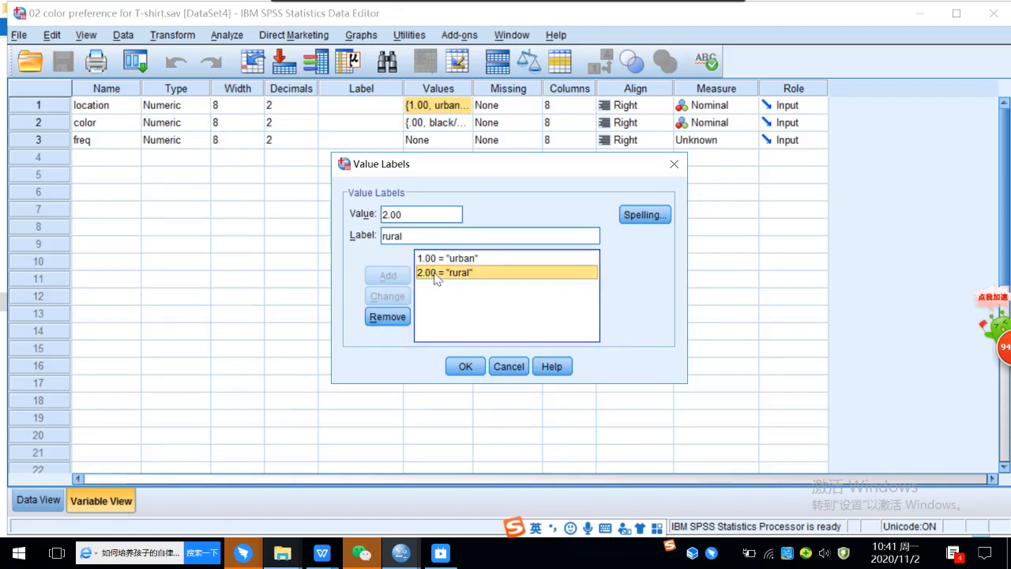
left_click_drag(404, 217, 384, 216)
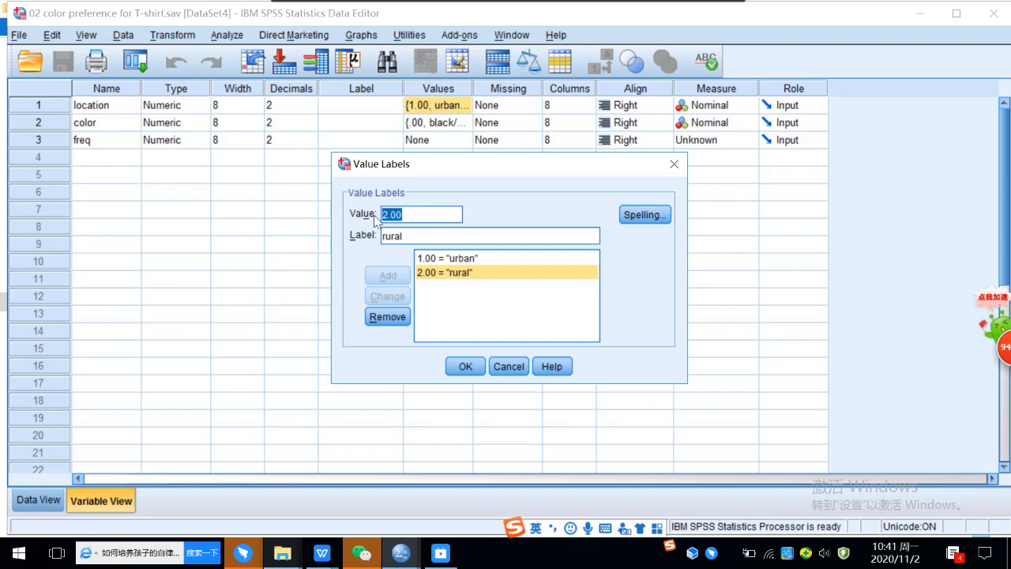
type("0")
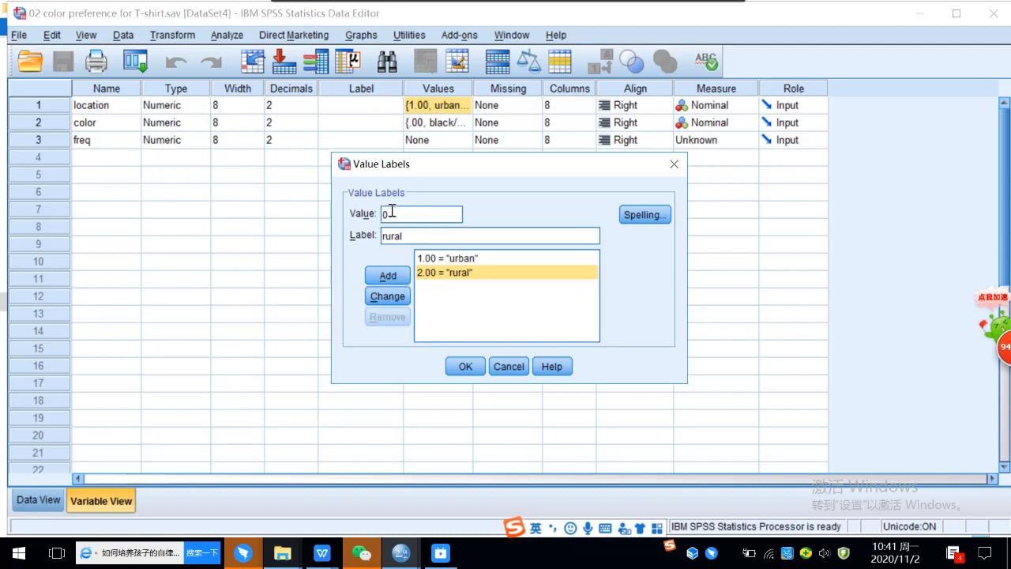
left_click(393, 275)
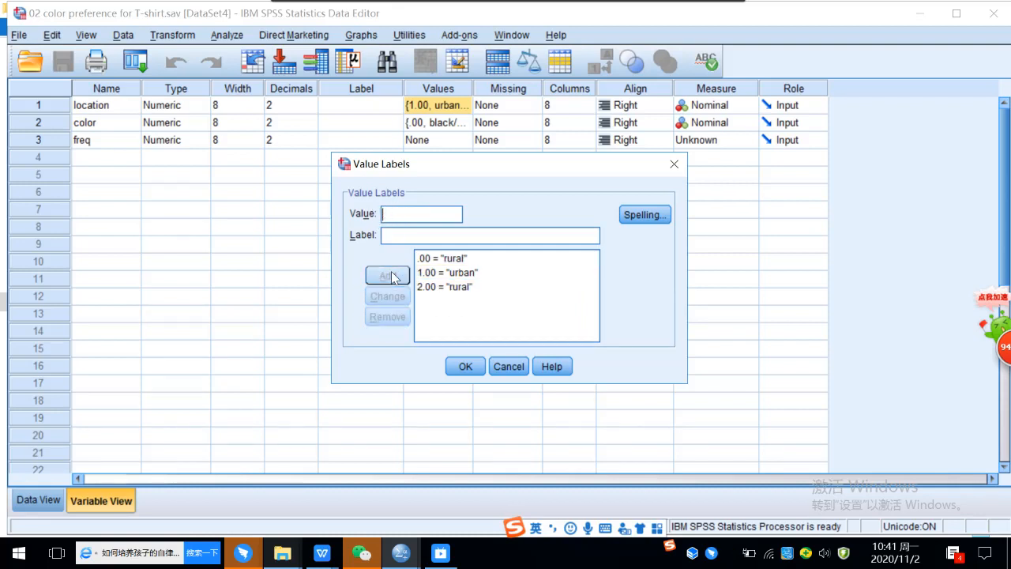
Step: Remove the 2.00 = "rural" value label from the location variable and apply the label changes
left_click(450, 291)
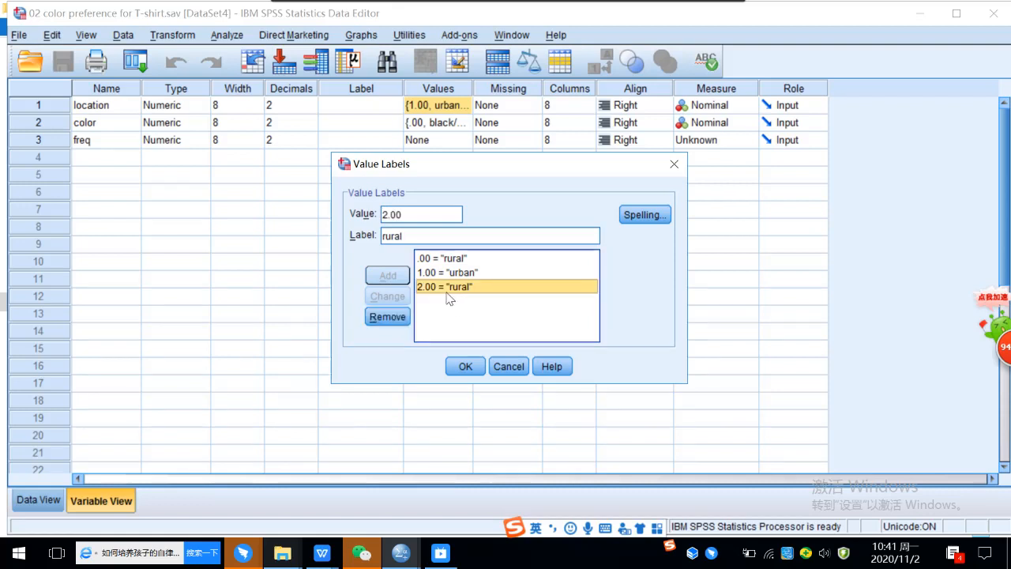
left_click(387, 319)
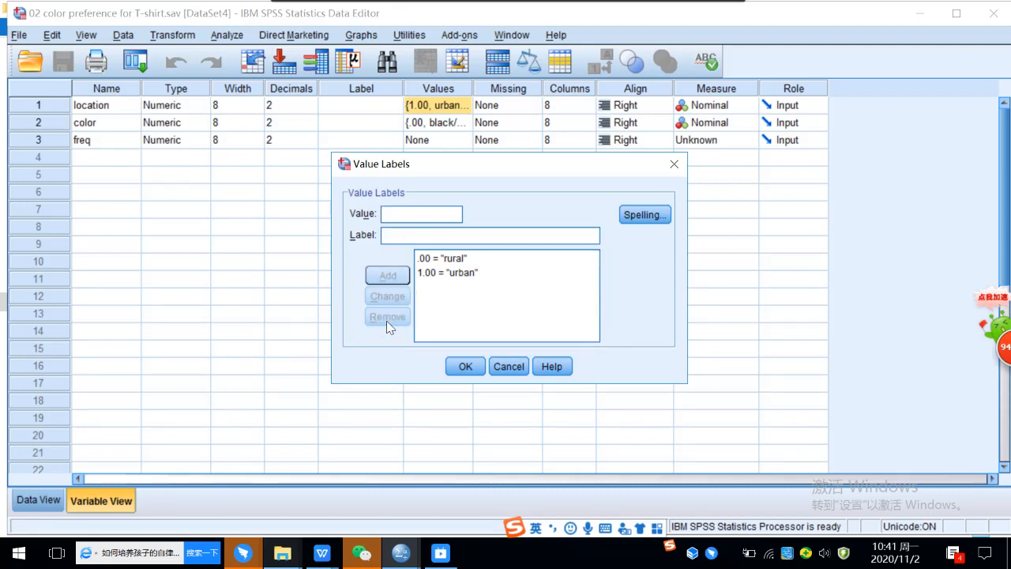
left_click(456, 272)
left_click(465, 367)
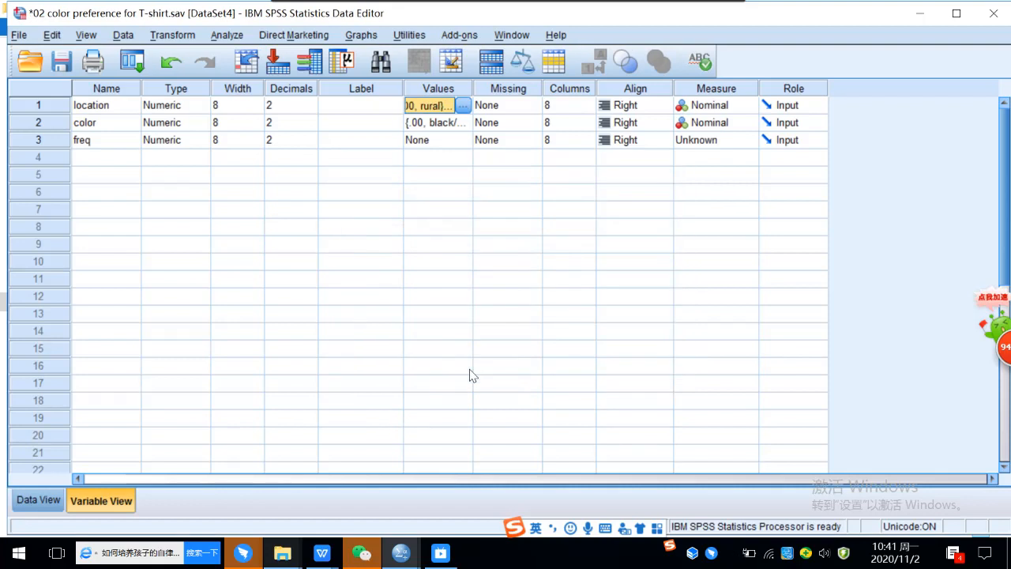
Step: Check the value labels of the color variable and set the measurement level of freq to Scale
left_click(454, 127)
left_click(463, 122)
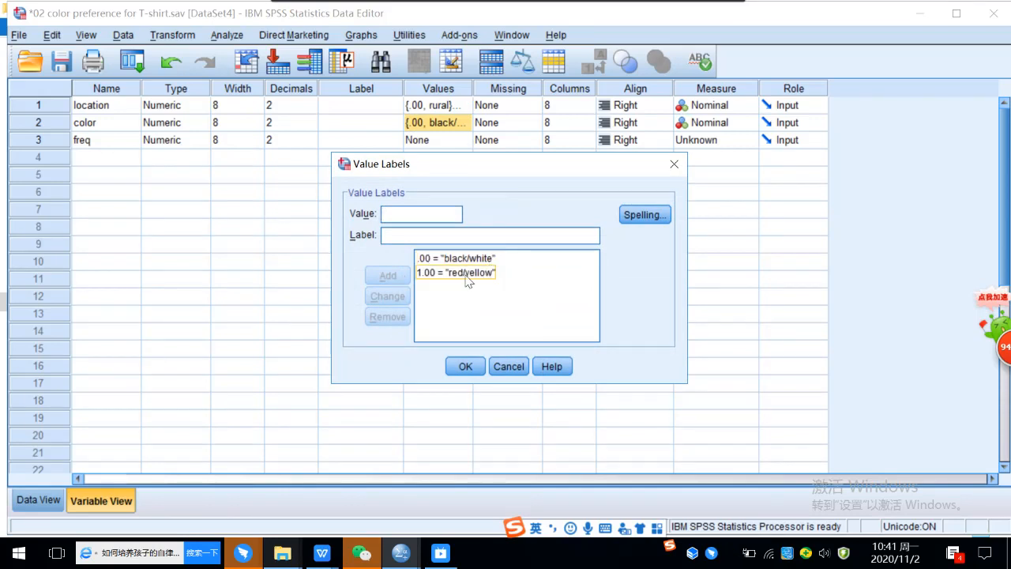
left_click(466, 366)
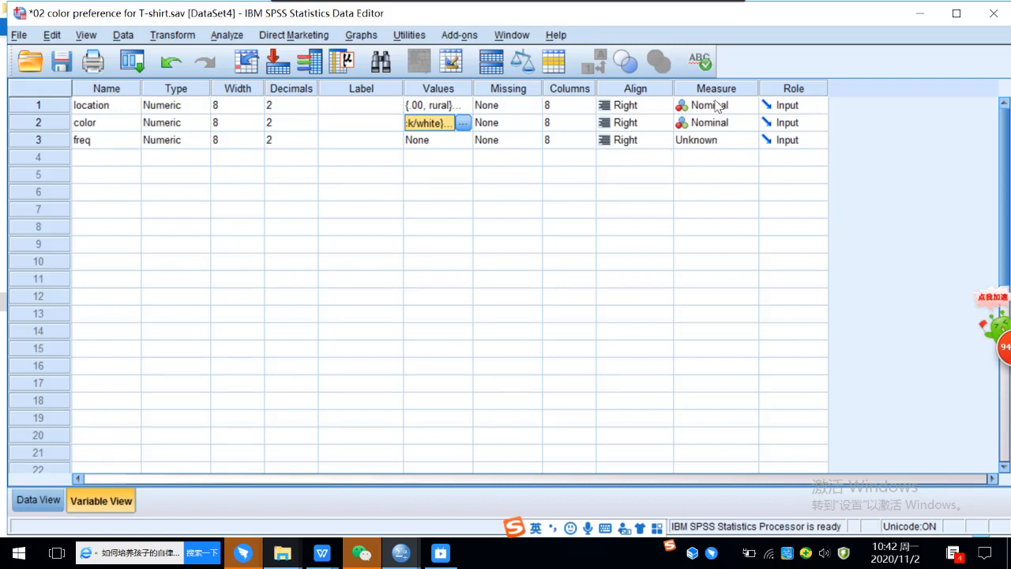
left_click(686, 145)
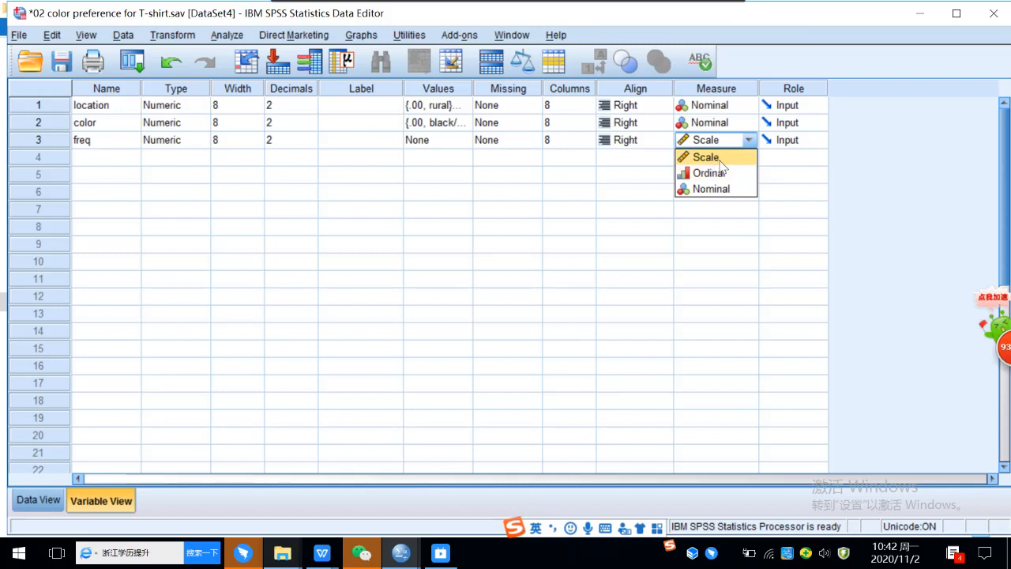
left_click(720, 161)
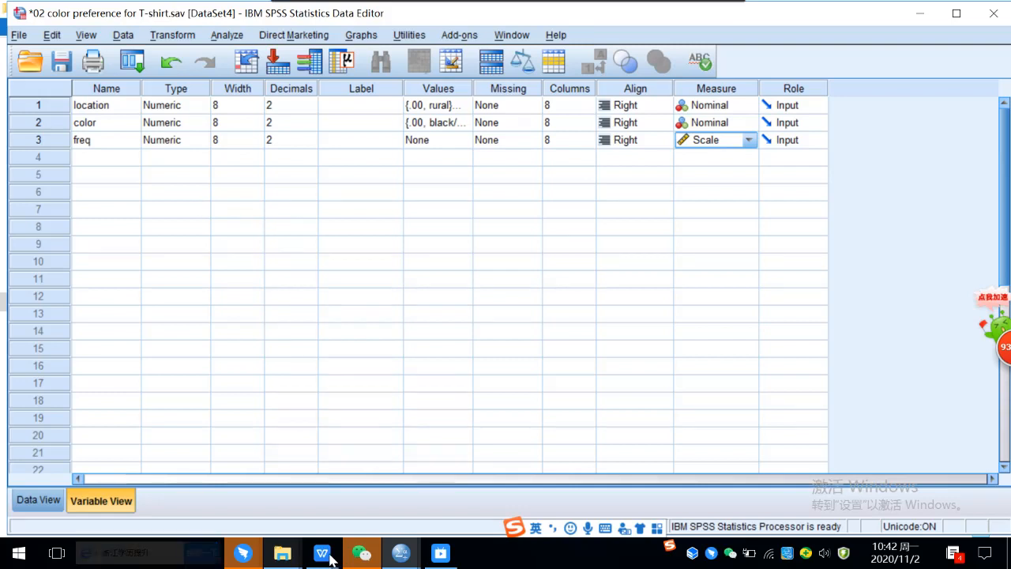
Step: Consult Case 1 in the Lecture 5 document in WPS and return to the T-shirt color preference dataset in SPSS
mouse_move(330, 559)
left_click(275, 483)
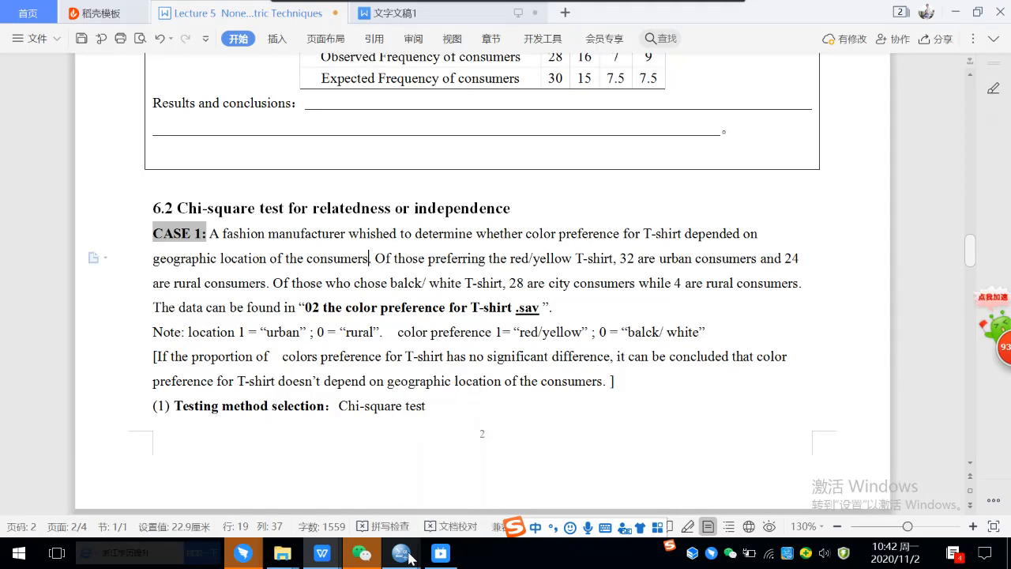
mouse_move(368, 561)
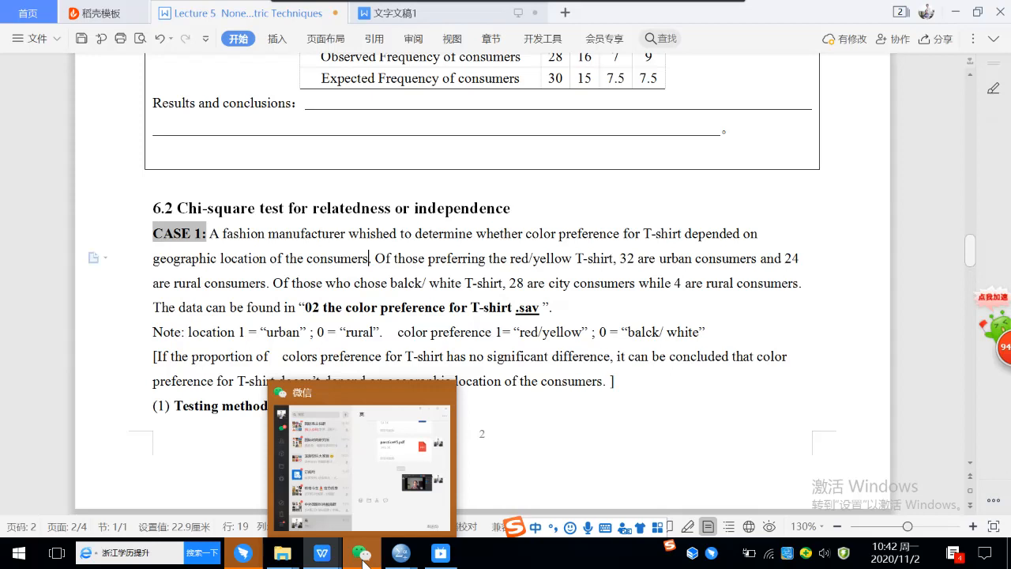
mouse_move(403, 560)
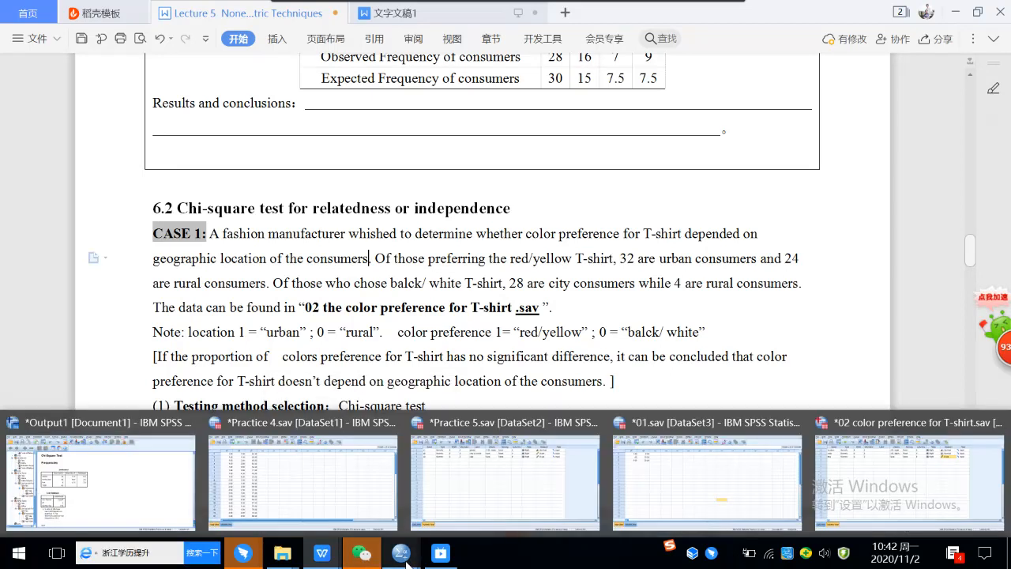
left_click(908, 481)
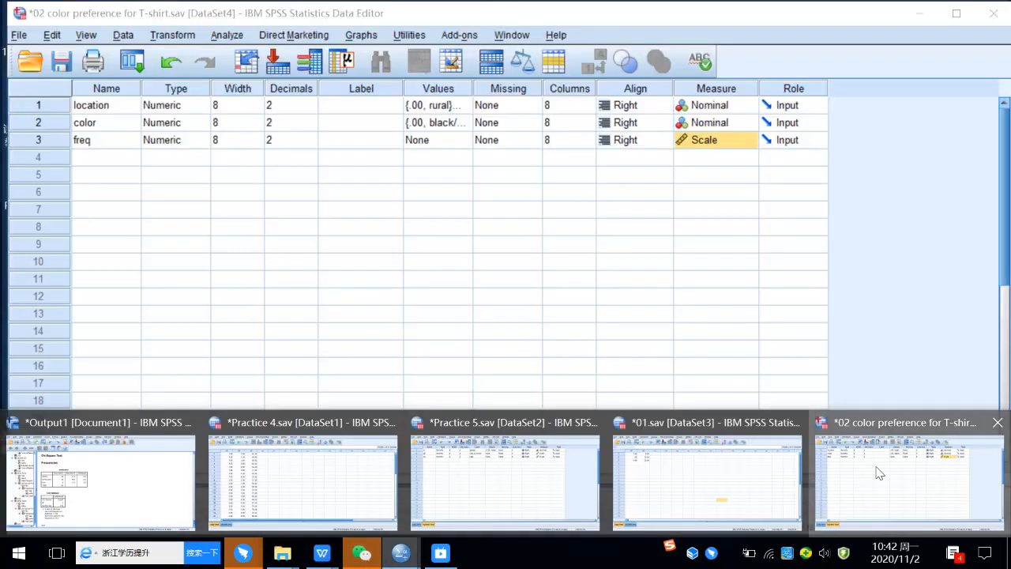
left_click(233, 36)
mouse_move(272, 313)
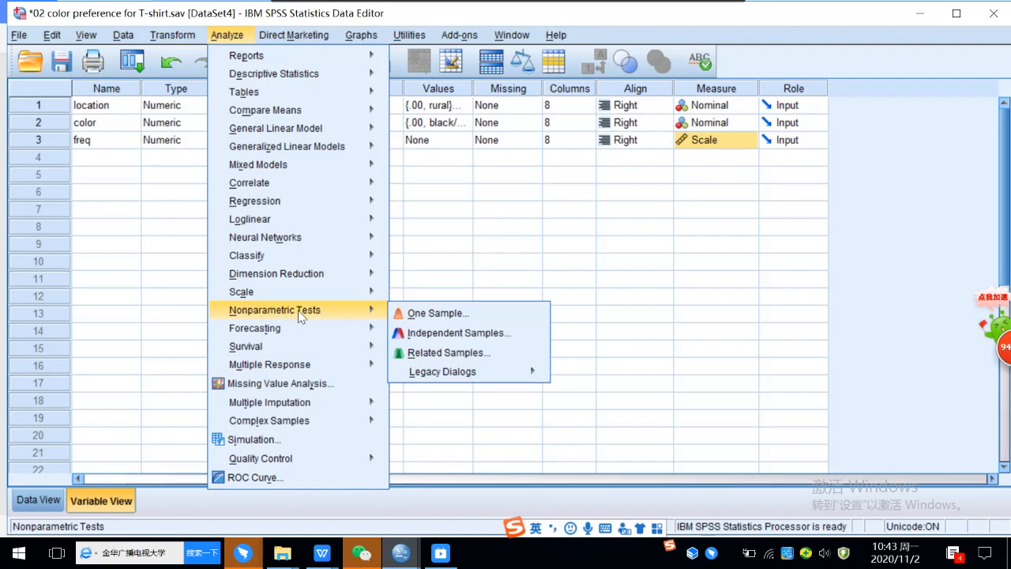
mouse_move(462, 376)
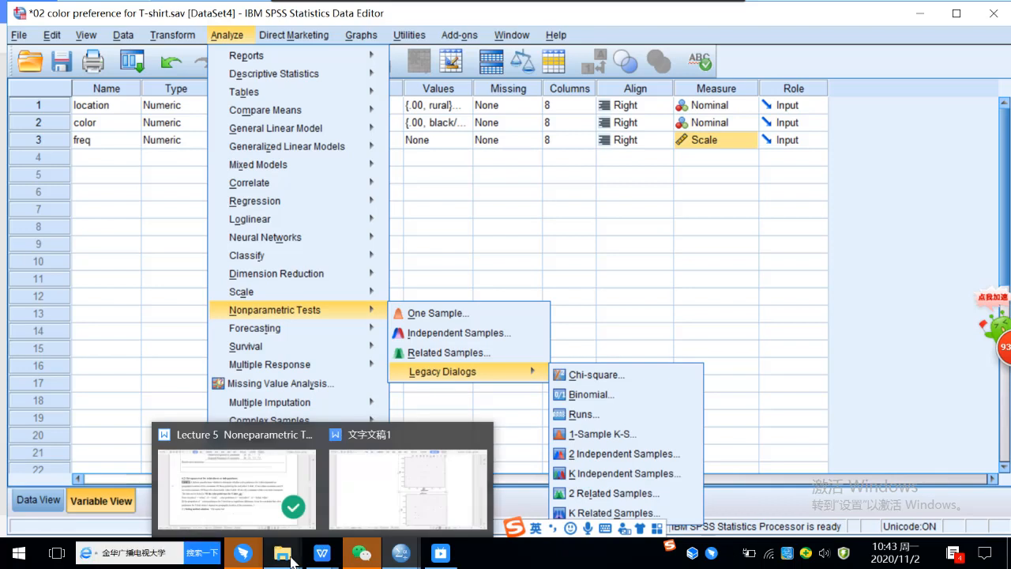
Step: Switch to the lecture 05 folder in File Explorer
mouse_move(292, 559)
left_click(229, 505)
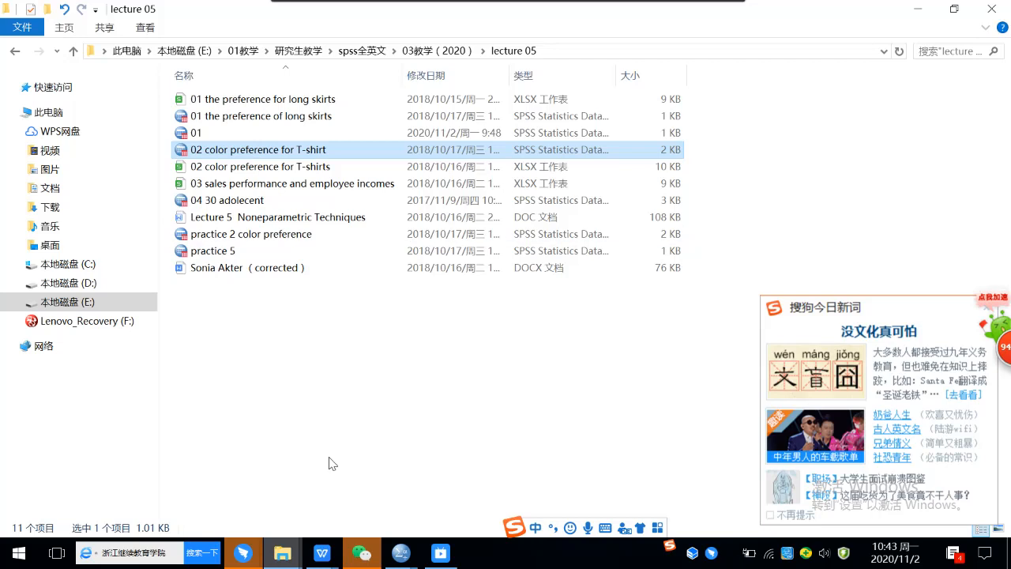
Step: Switch to DingTalk, send "please establish data file by yoursels" to the SPSS statistics 2020 group, and minimize the chat window
mouse_move(440, 557)
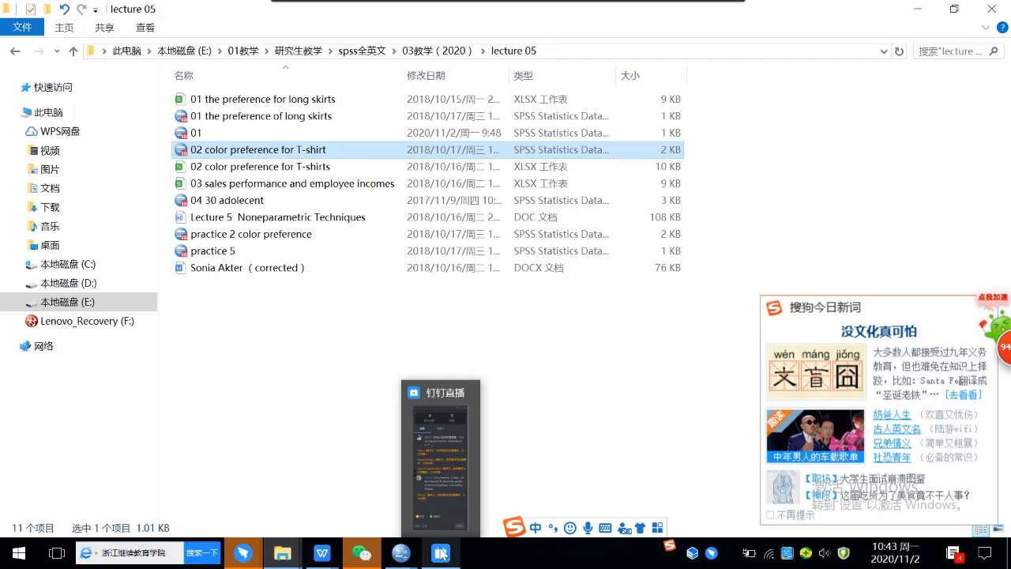
mouse_move(445, 498)
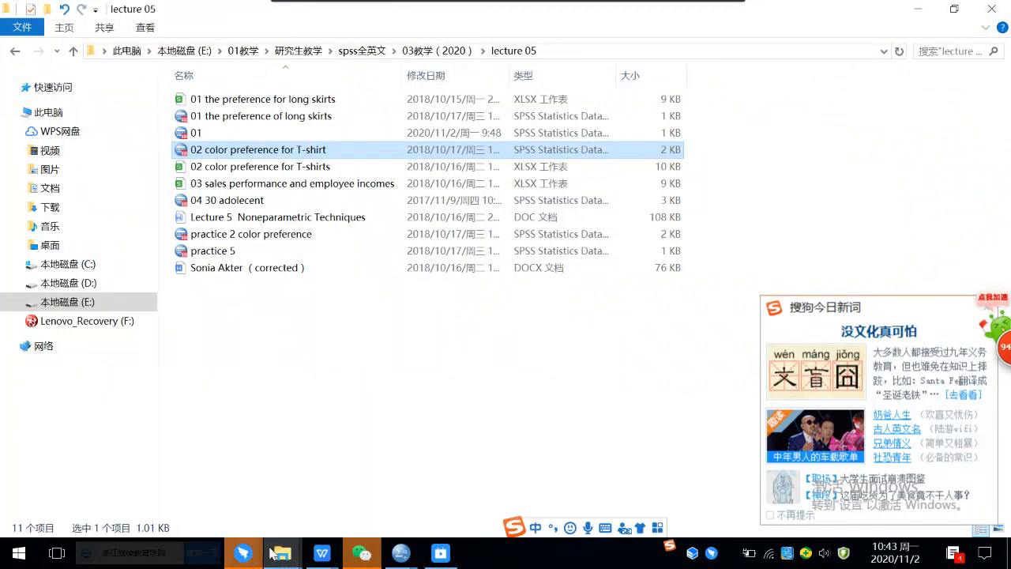
left_click(245, 551)
left_click(230, 496)
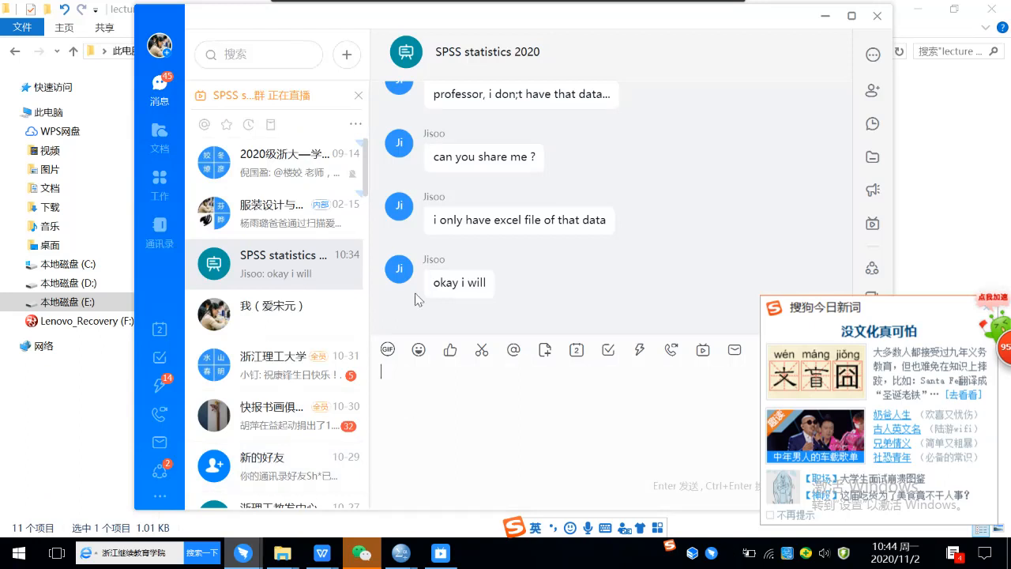
type("please establish")
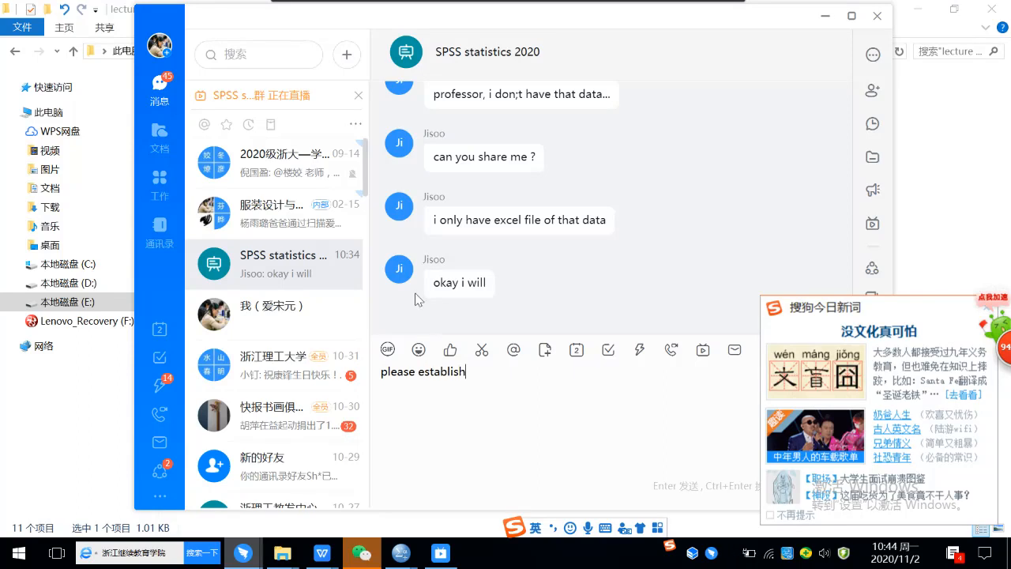
type(" data file by yourse")
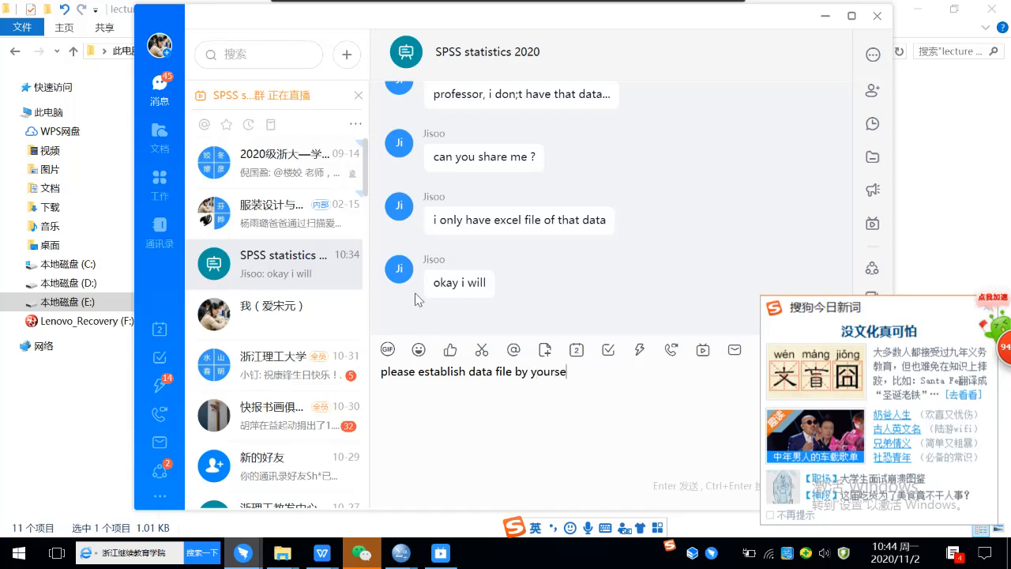
type("ls")
key("Return")
mouse_move(868, 175)
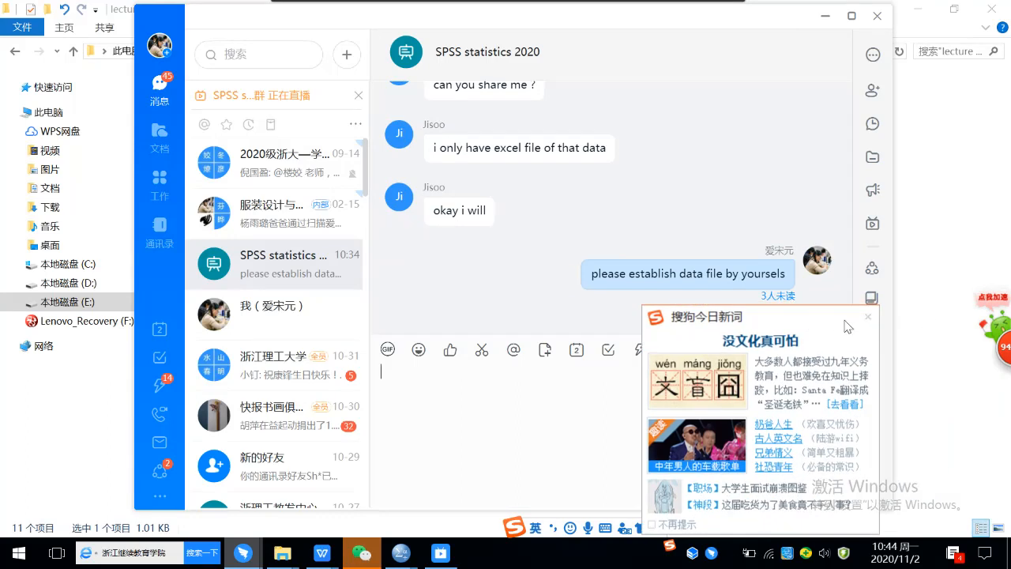
left_click(825, 16)
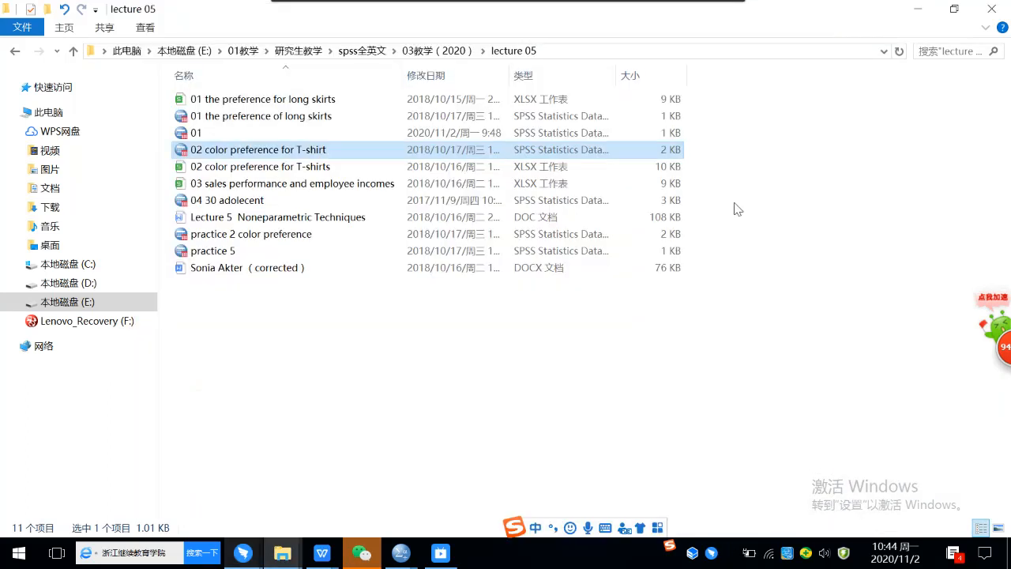
Step: Check the messages in the DingTalk live-stream window and minimize it
left_click(443, 557)
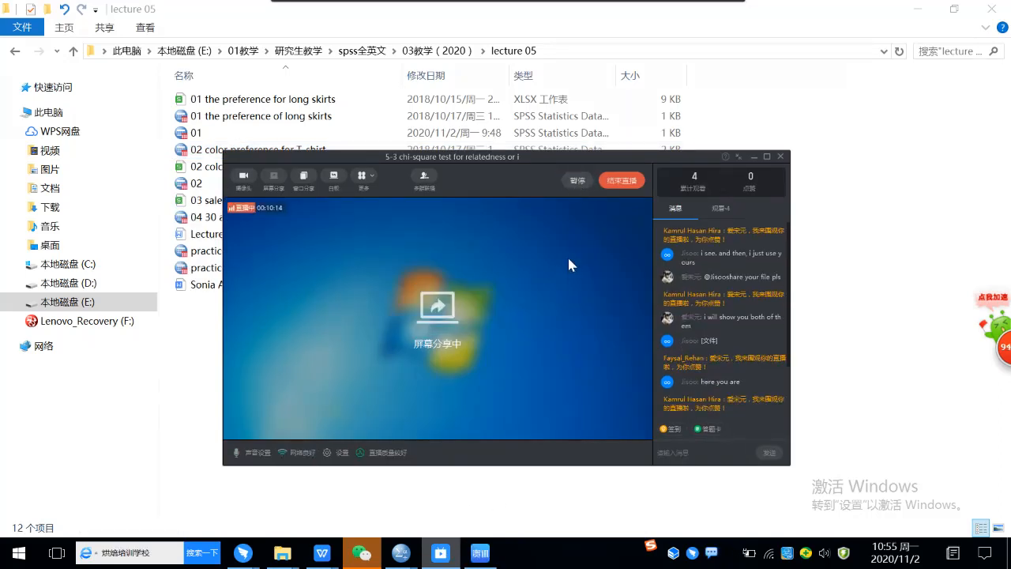
left_click(754, 156)
left_click(771, 52)
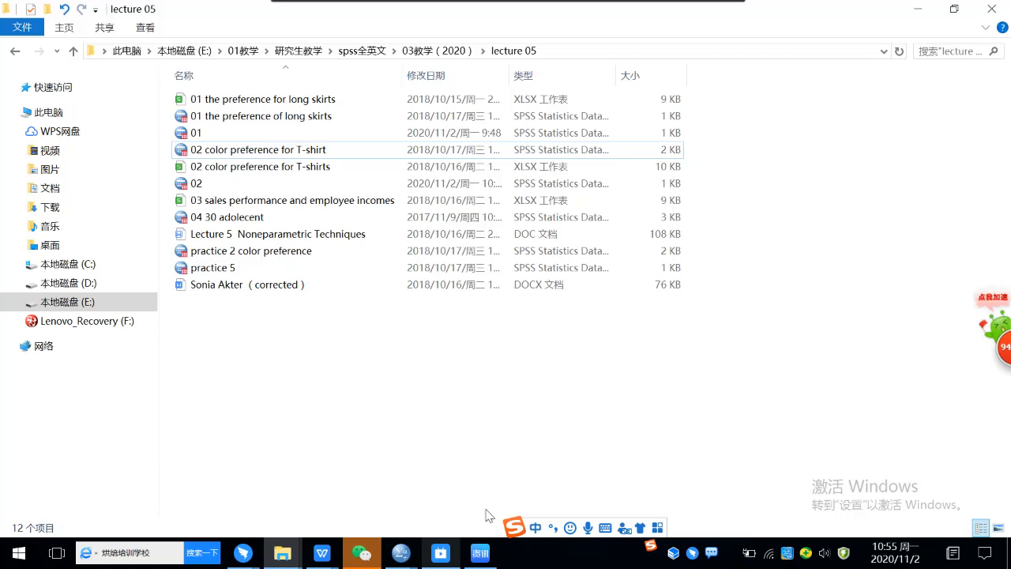
Step: Close the 01.sav and Practice 4.sav datasets in SPSS, saving the changes to both
mouse_move(399, 559)
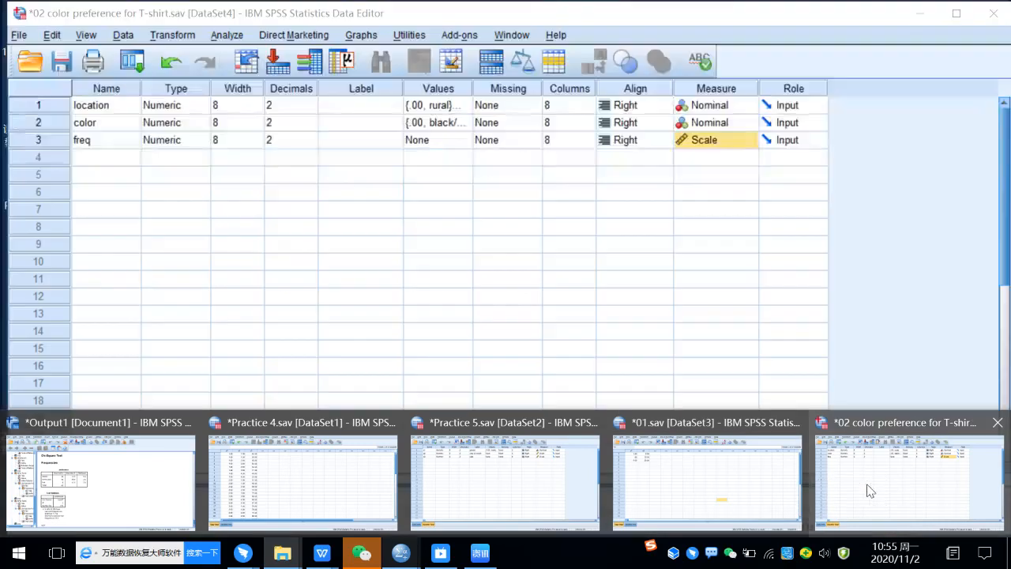
mouse_move(770, 467)
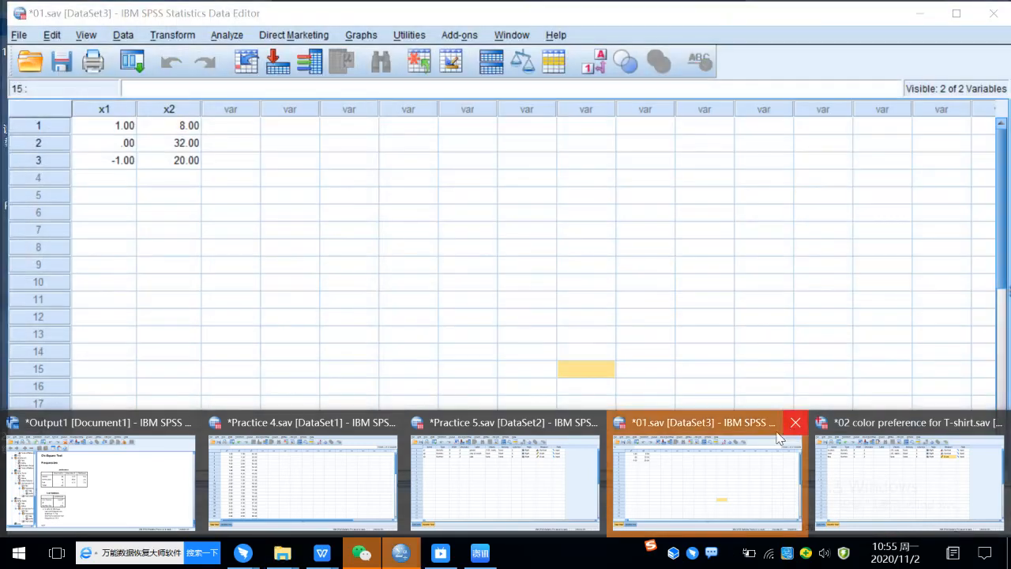
left_click(794, 421)
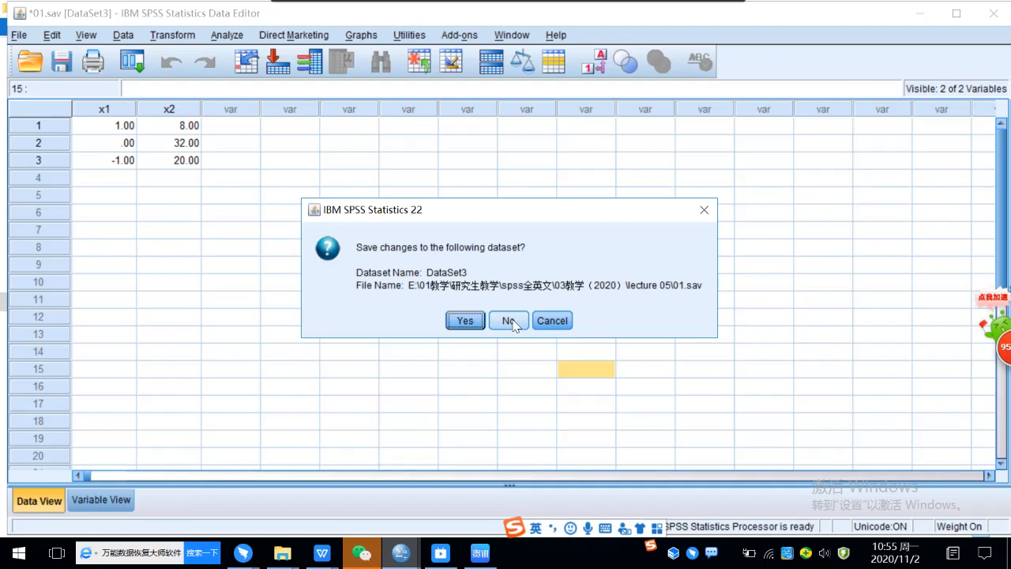
left_click(465, 320)
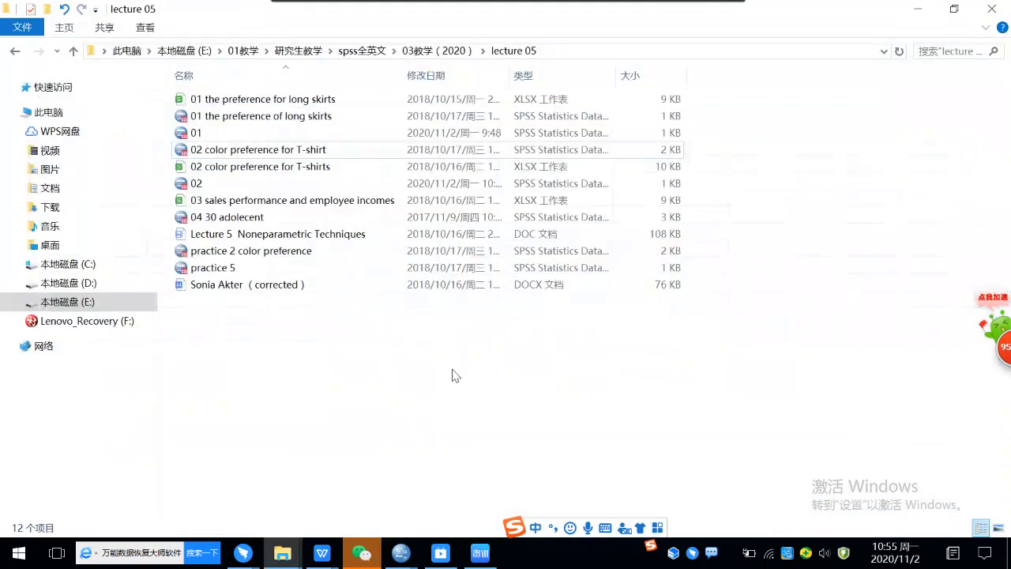
mouse_move(361, 549)
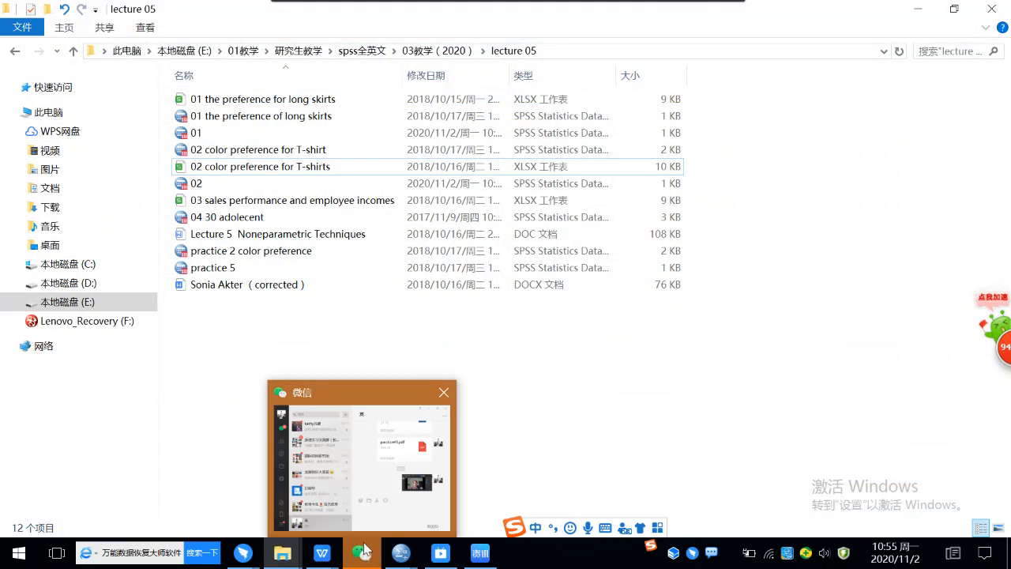
mouse_move(403, 557)
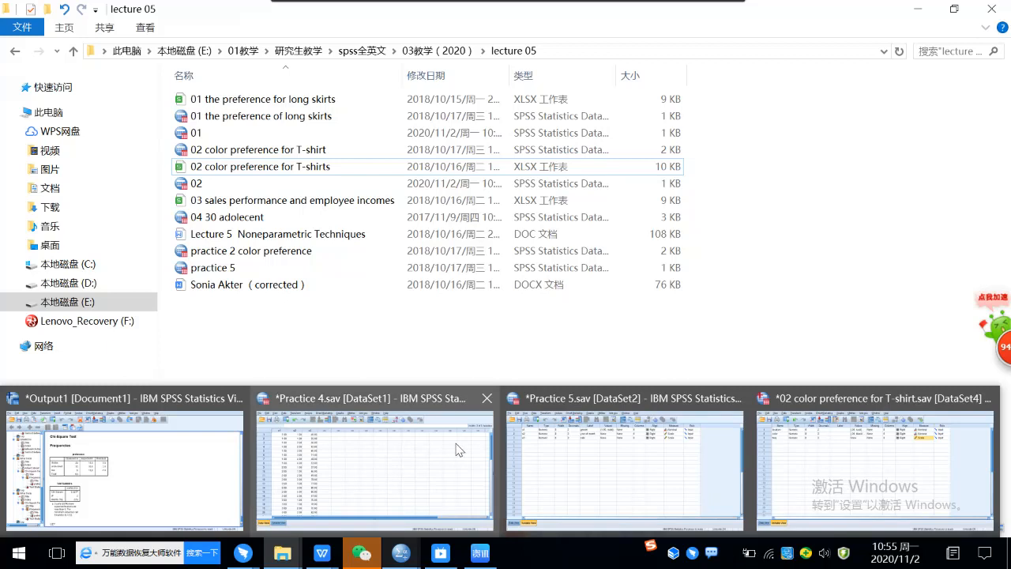
left_click(485, 399)
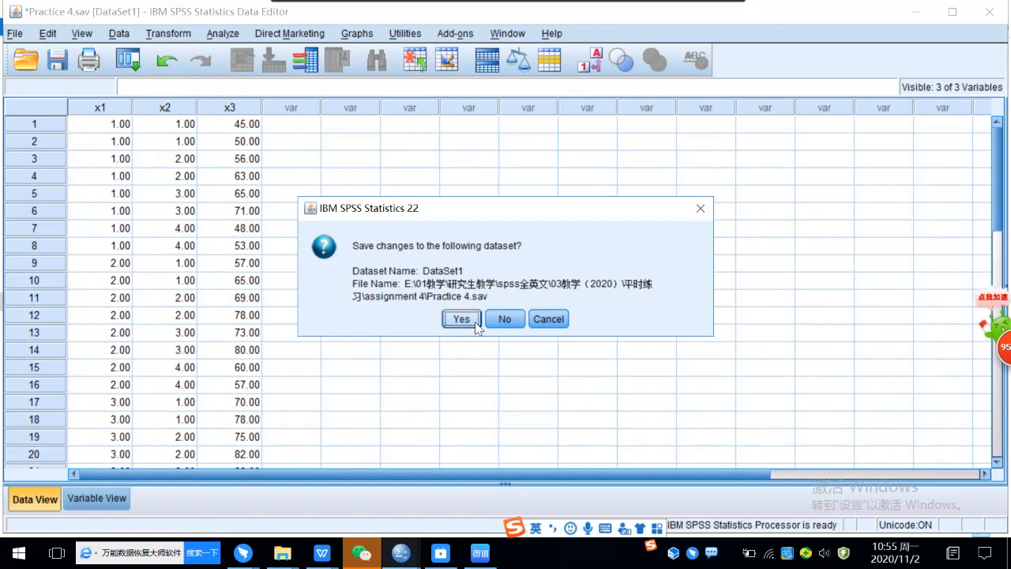
left_click(477, 324)
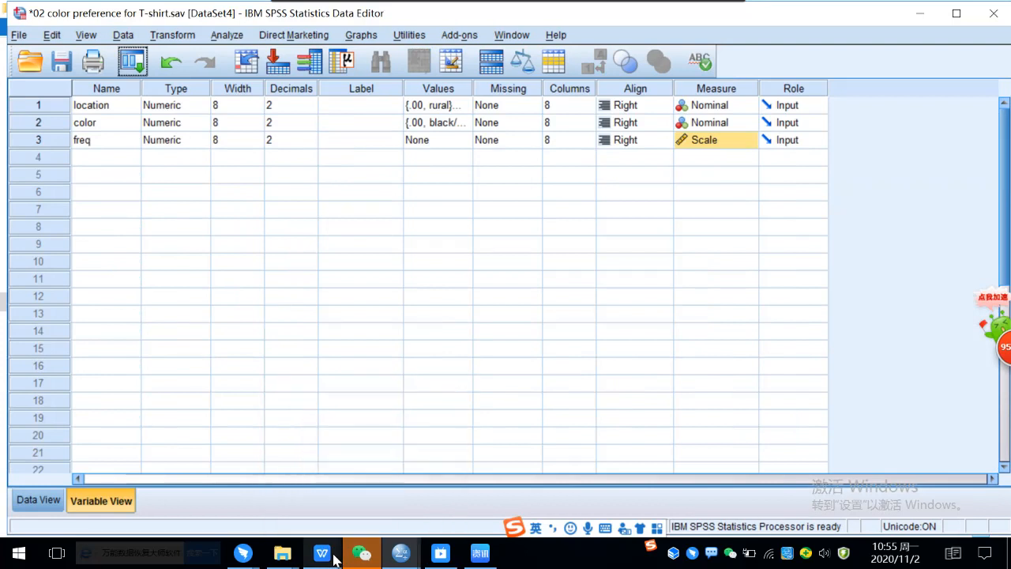
Step: Review the data rows of the 02 color preference for T-shirt dataset
mouse_move(398, 557)
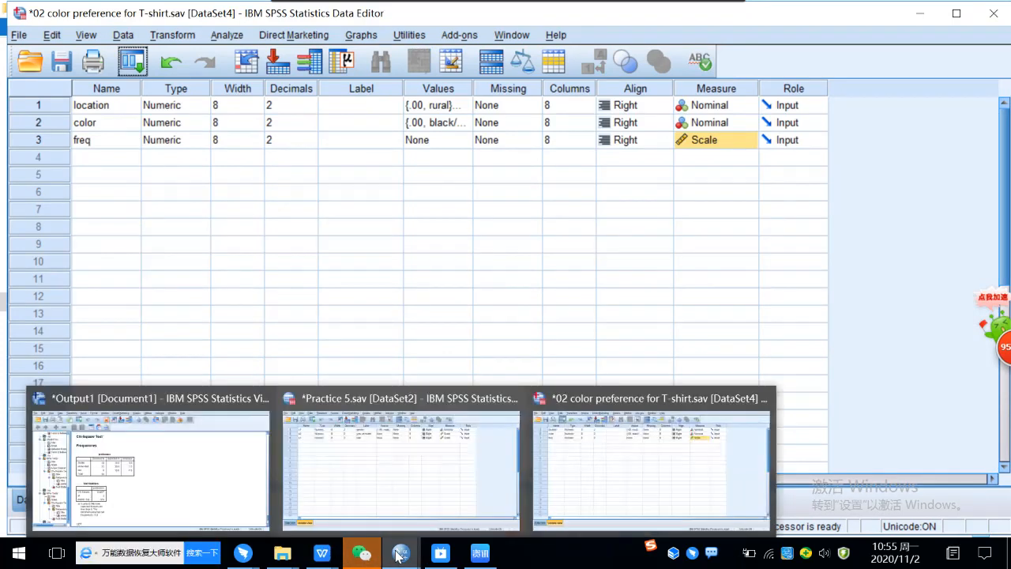
left_click(609, 463)
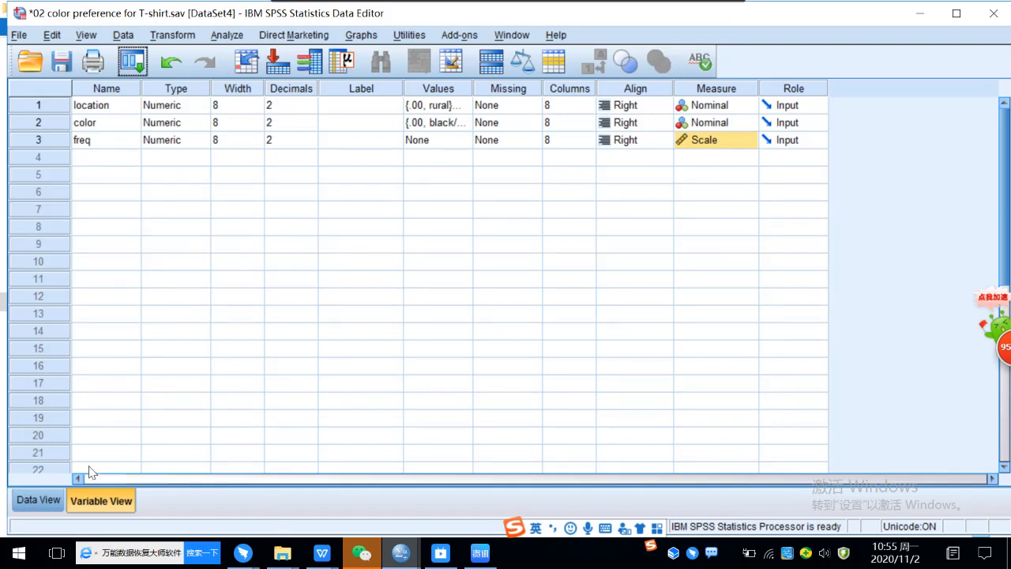
left_click(36, 500)
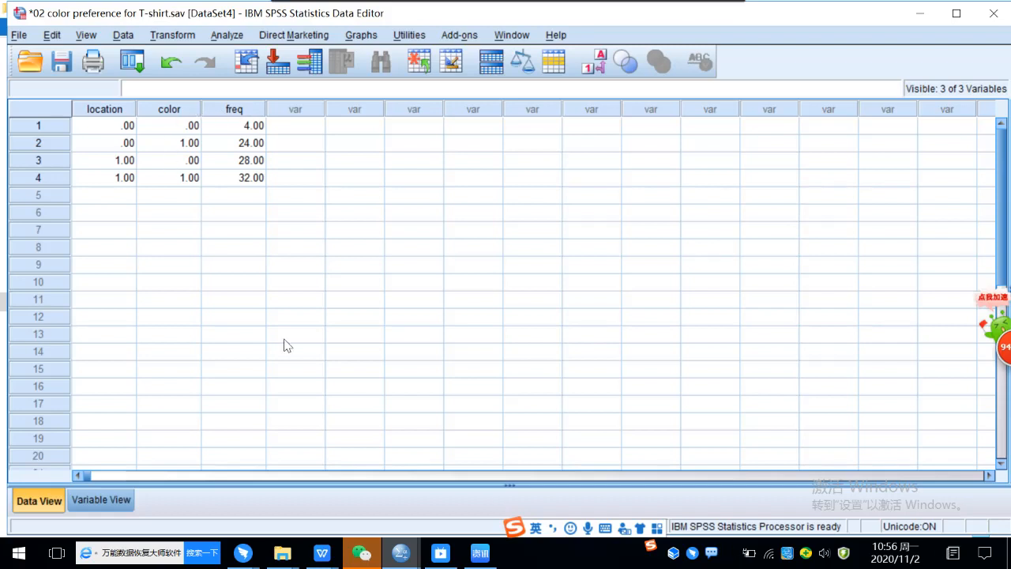
Step: Open the SPSS data file 02 from the lecture 05 folder in File Explorer
mouse_move(282, 553)
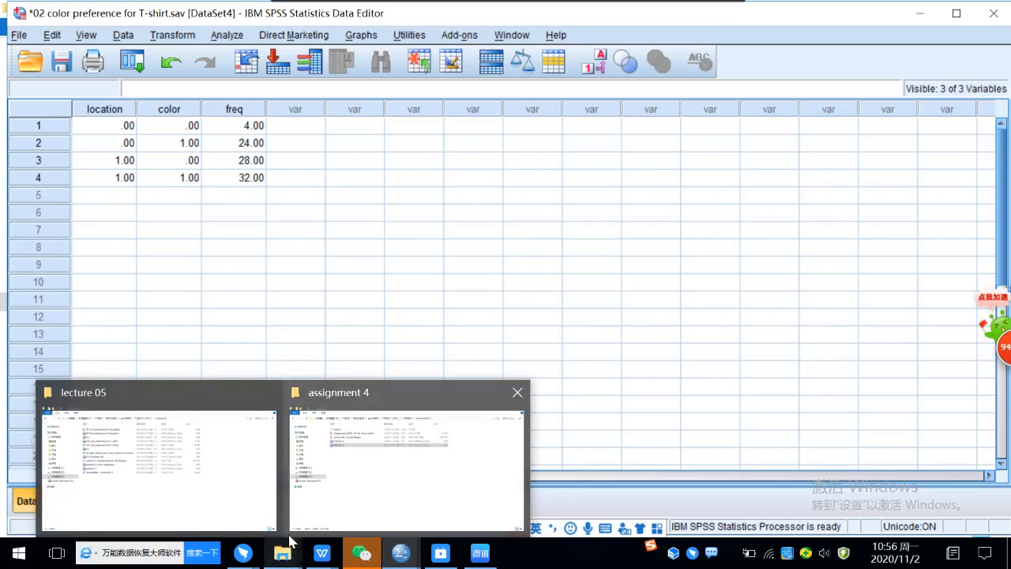
left_click(251, 499)
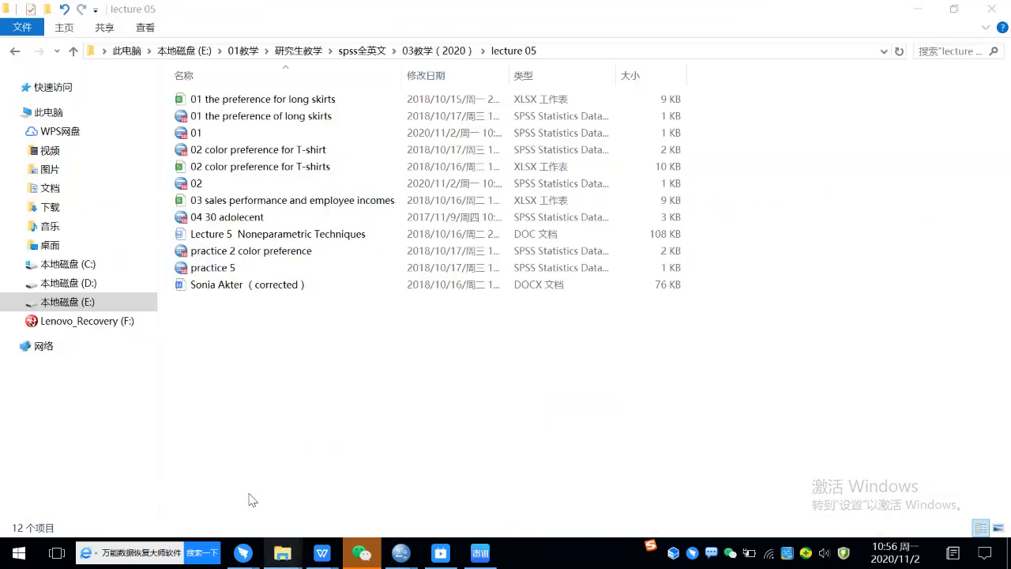
left_click(227, 188)
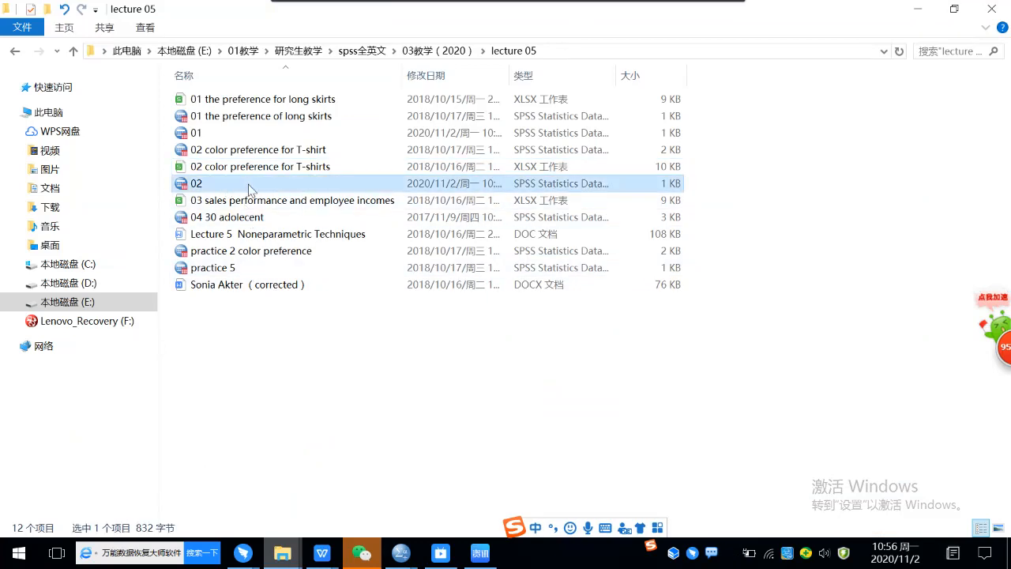
double_click(274, 190)
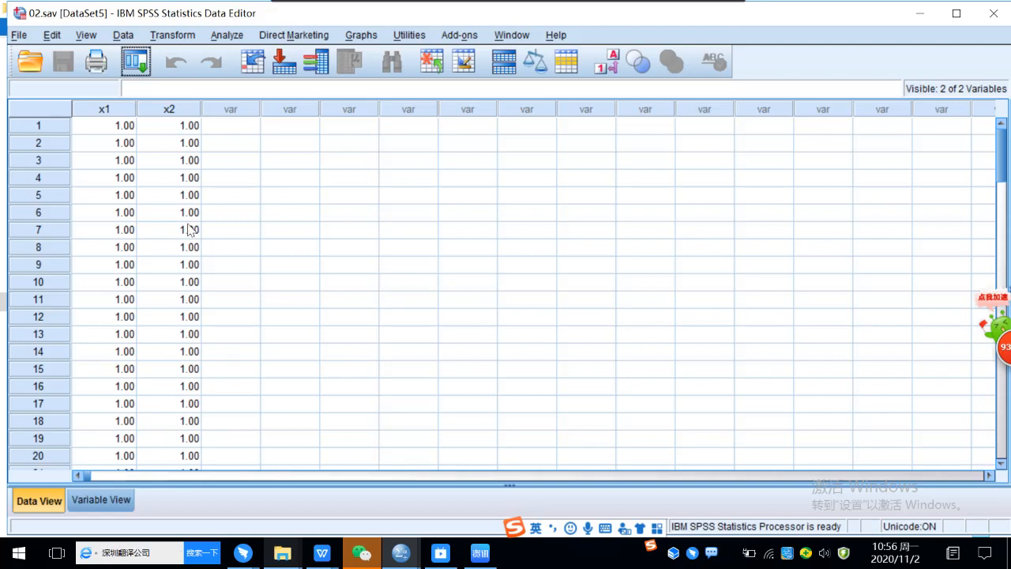
Step: Check the value labels of the color preference and location variables in the 02.sav dataset
left_click(89, 500)
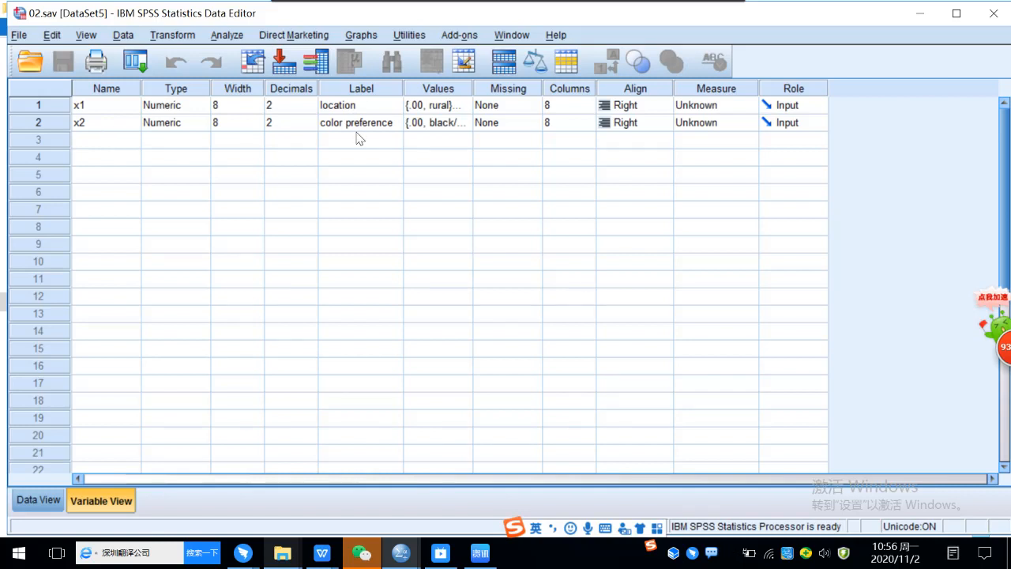
left_click(418, 126)
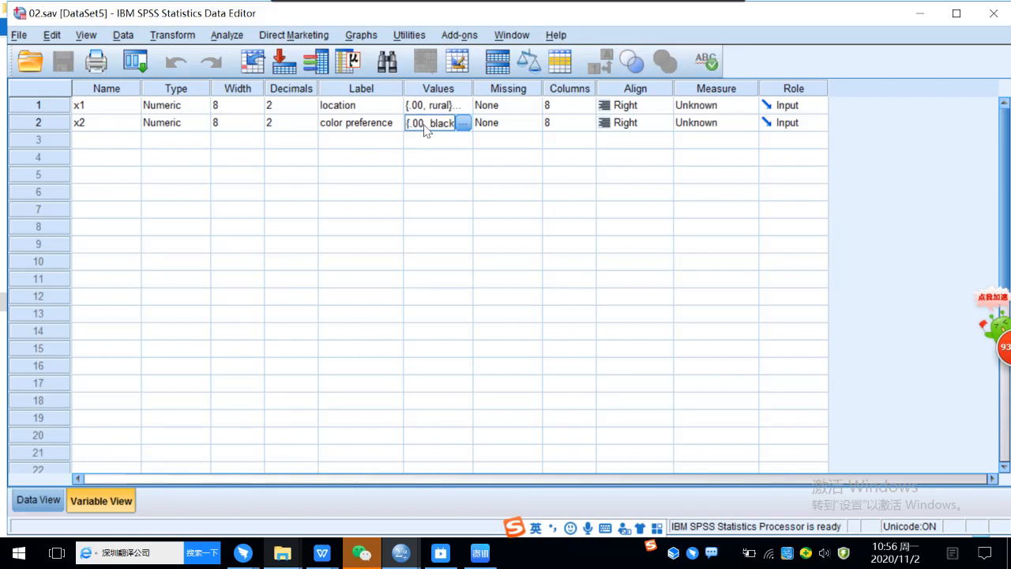
left_click(459, 127)
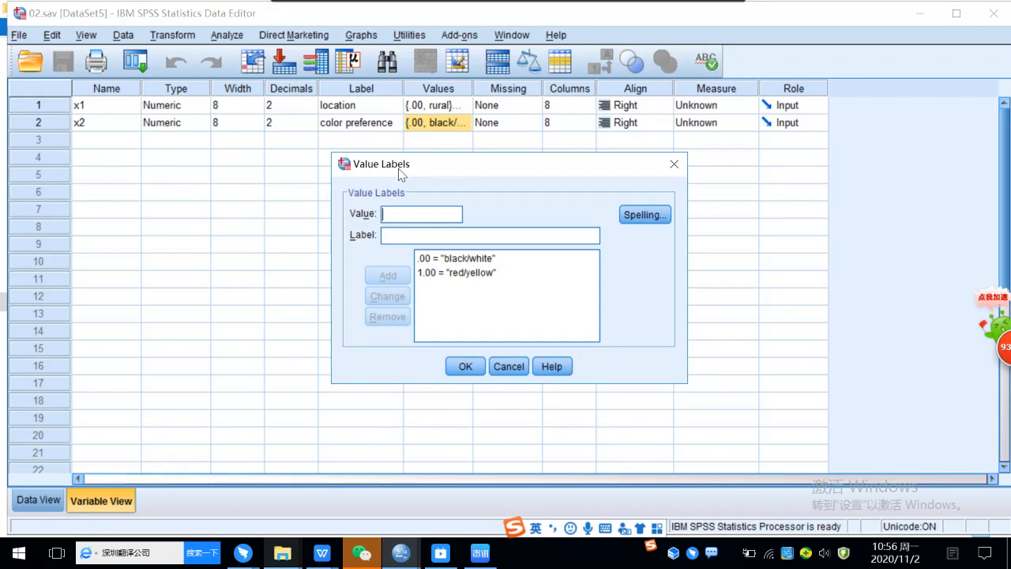
left_click(467, 367)
double_click(458, 111)
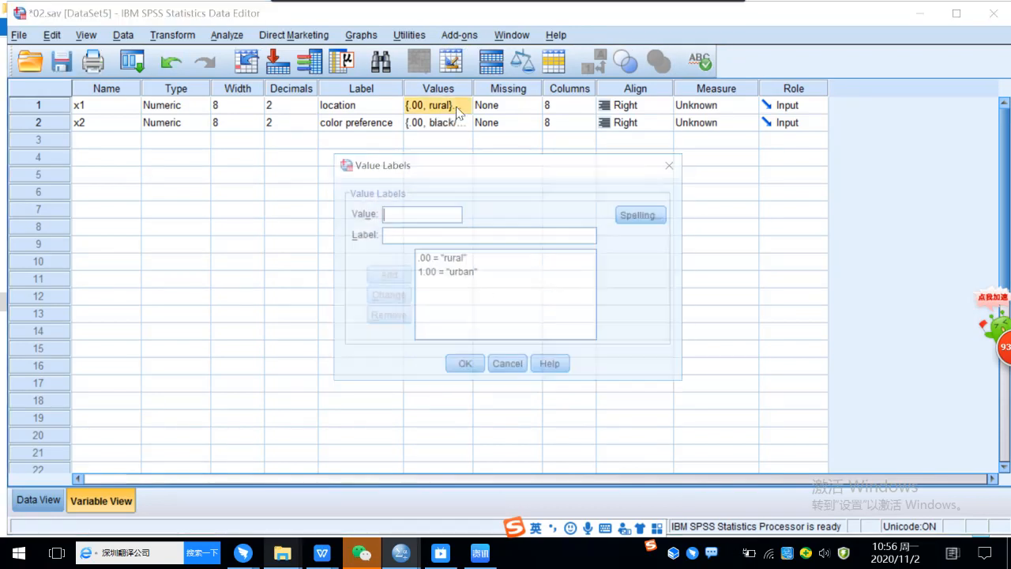
left_click(470, 259)
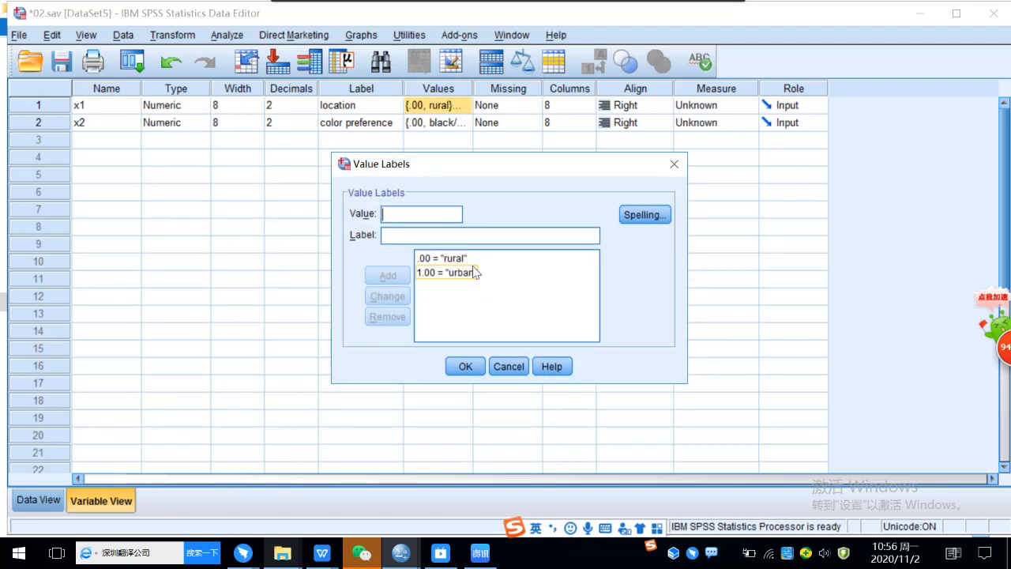
left_click(465, 368)
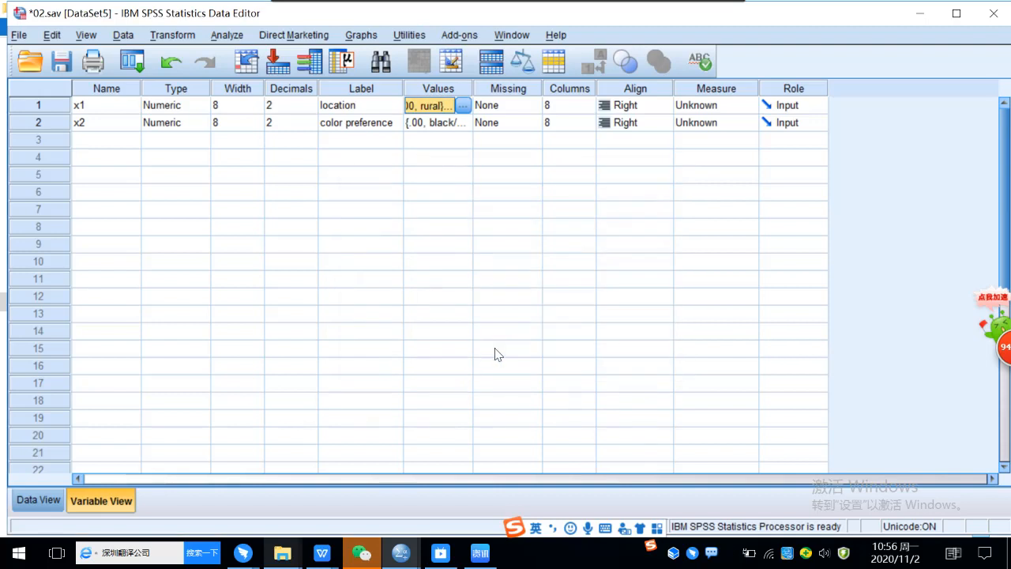
Step: Set the measurement level of both x1 (location) and x2 (color preference) to Nominal
left_click(706, 108)
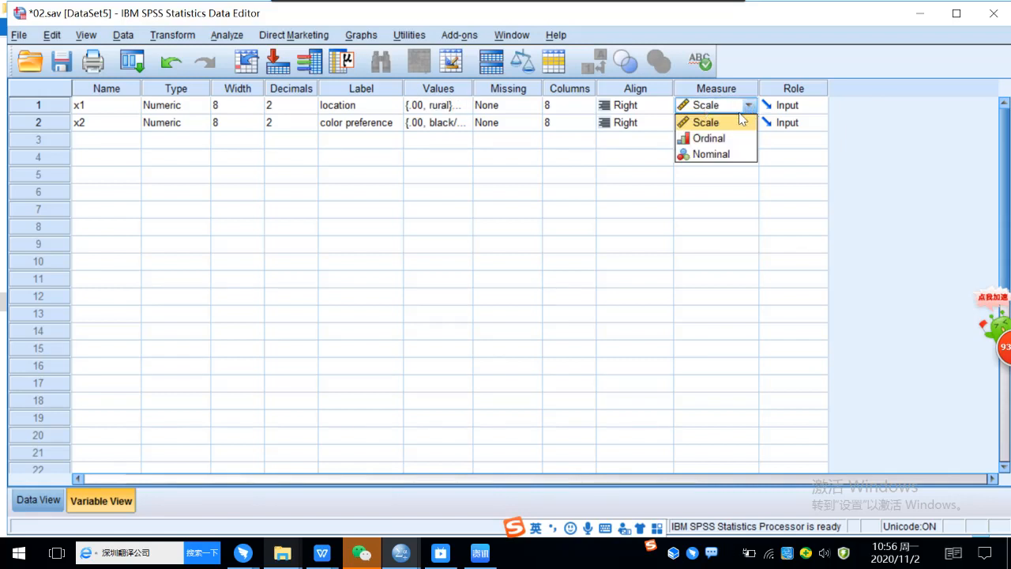
left_click(717, 154)
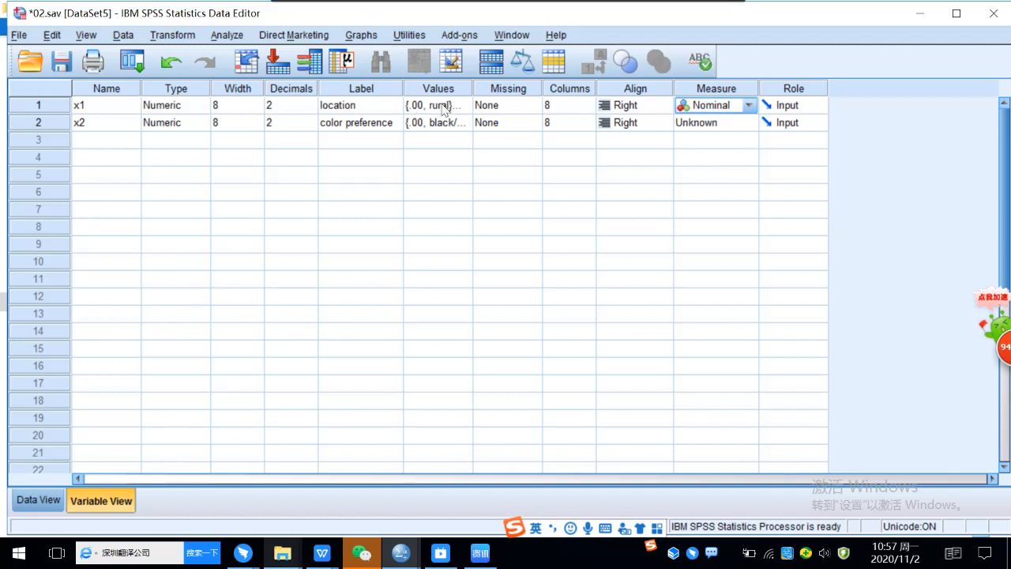
left_click(698, 126)
left_click(701, 128)
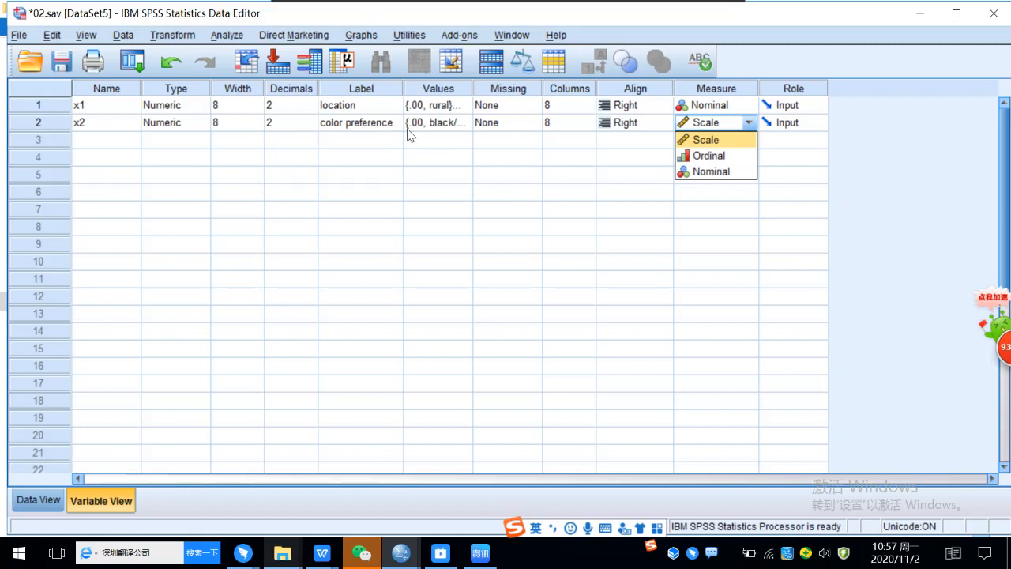
left_click(711, 172)
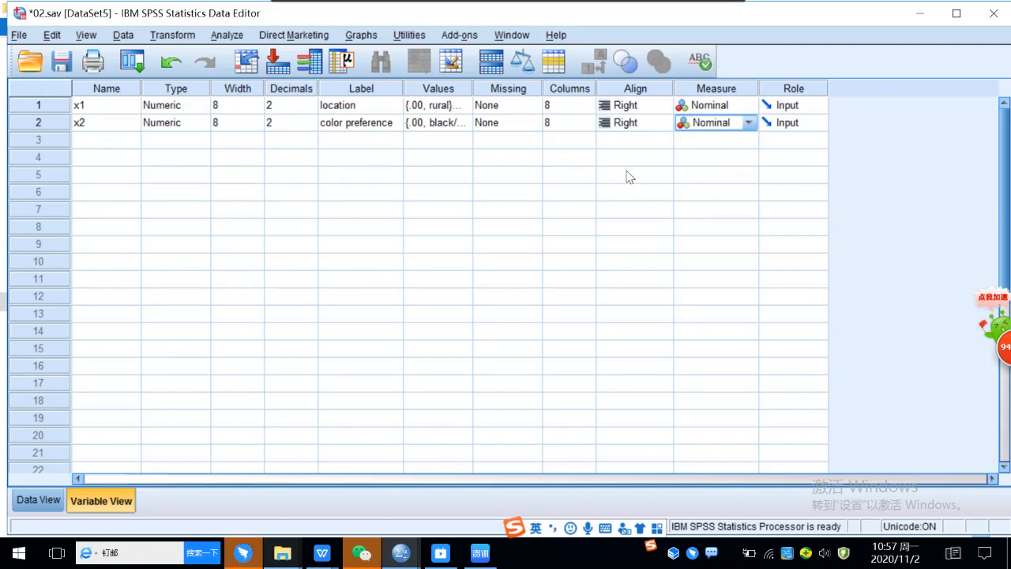
left_click(625, 176)
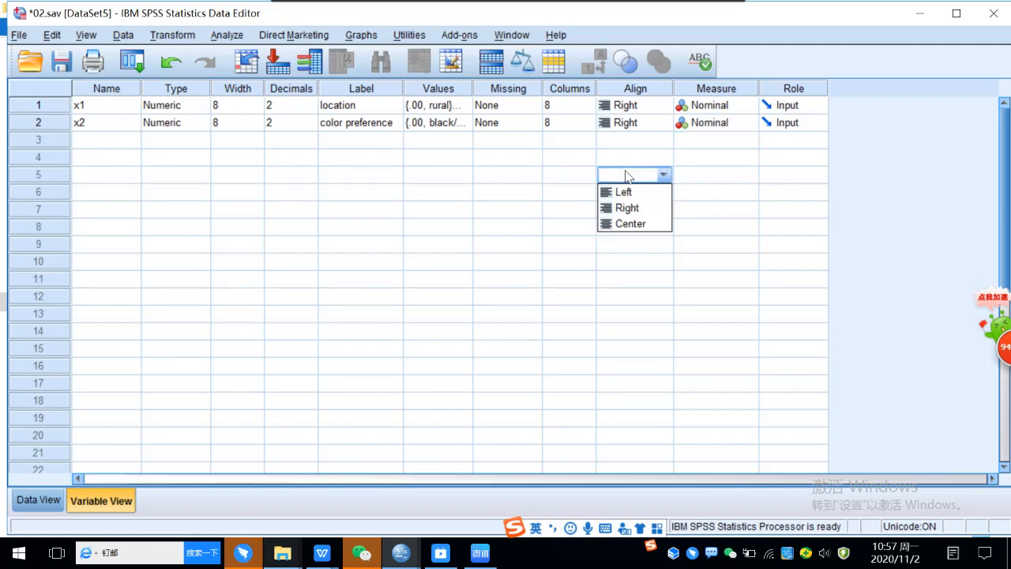
Step: Leave the alignment cell unchanged and save the 02.sav dataset
left_click(436, 140)
left_click(400, 173)
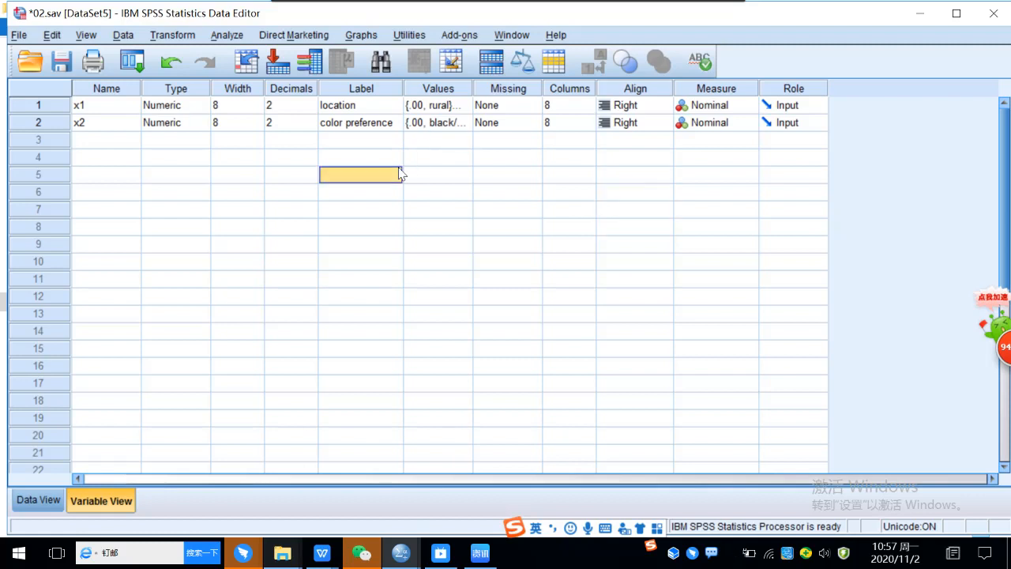
left_click(63, 63)
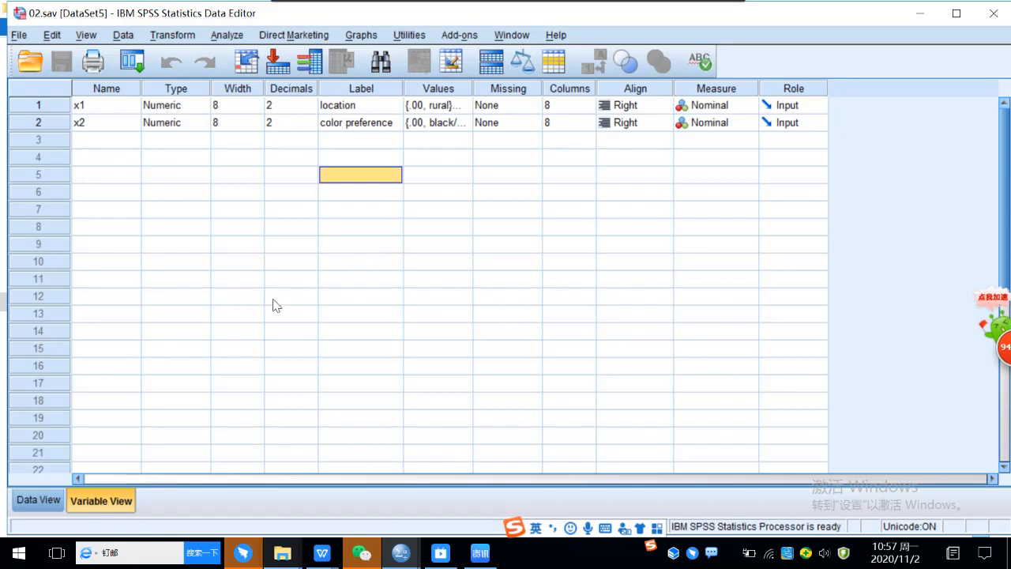
Step: Examine the raw case rows of 02.sav to see how the x1 and x2 codes pair up for each respondent
left_click(44, 499)
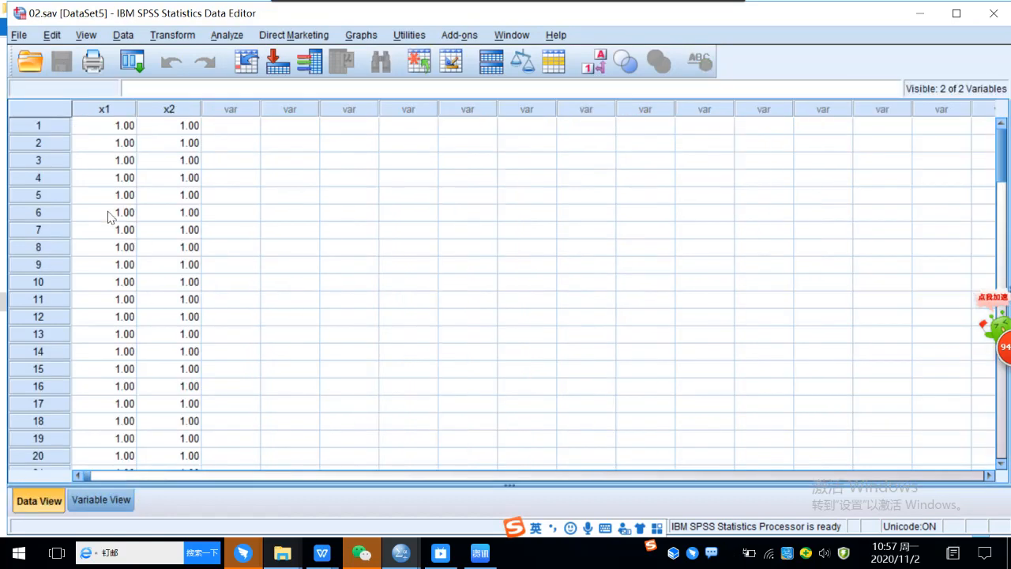
scroll(108, 334, "down", 4)
scroll(127, 332, "up", 2)
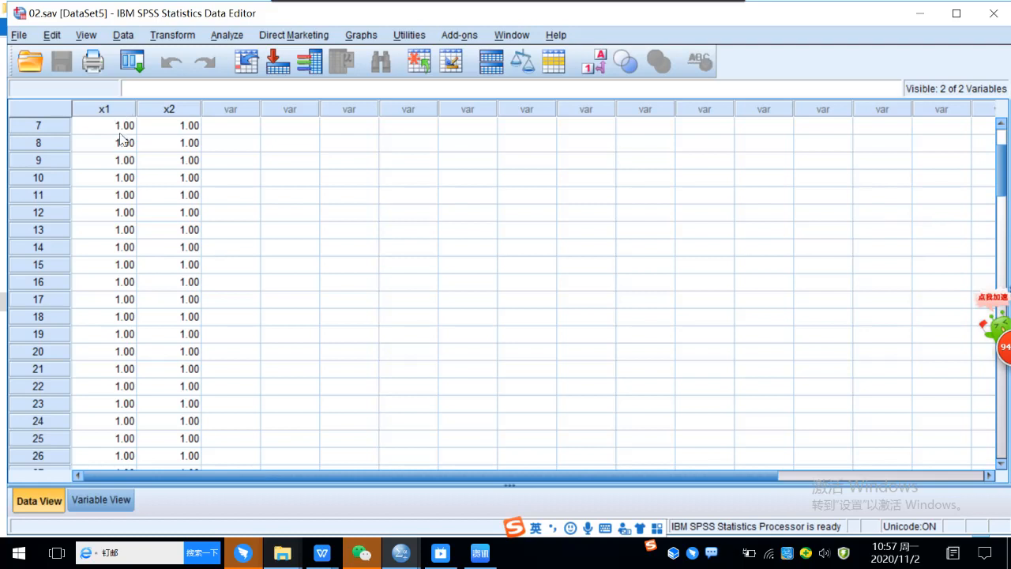
scroll(137, 383, "down", 6)
scroll(142, 378, "up", 3)
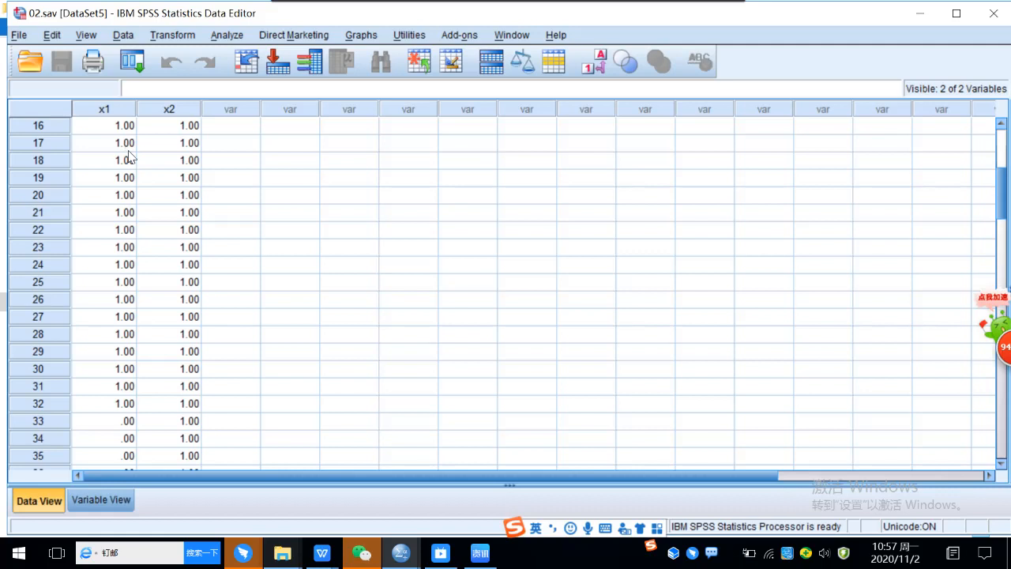
scroll(159, 256, "down", 7)
scroll(166, 264, "up", 12)
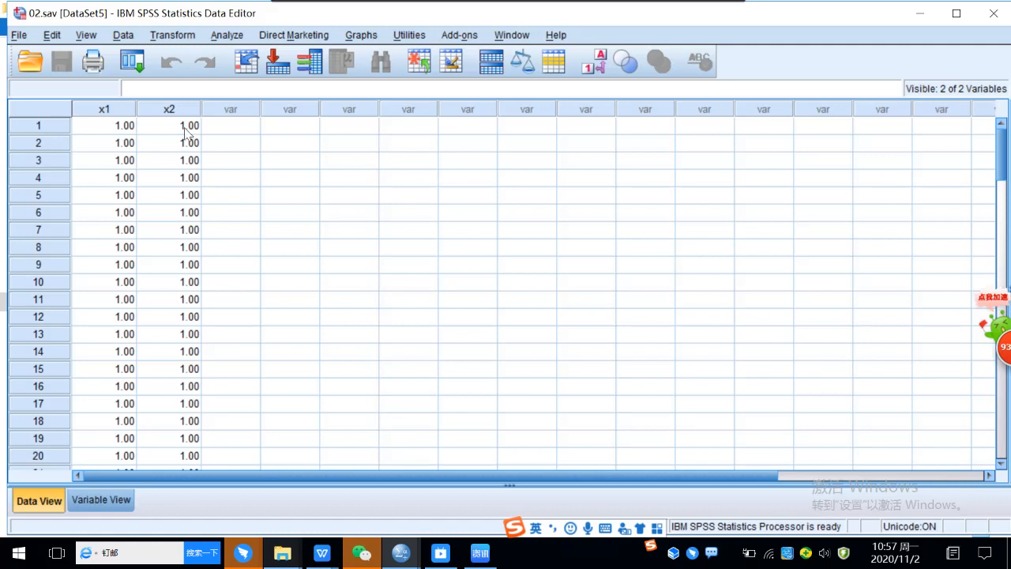
left_click(109, 128)
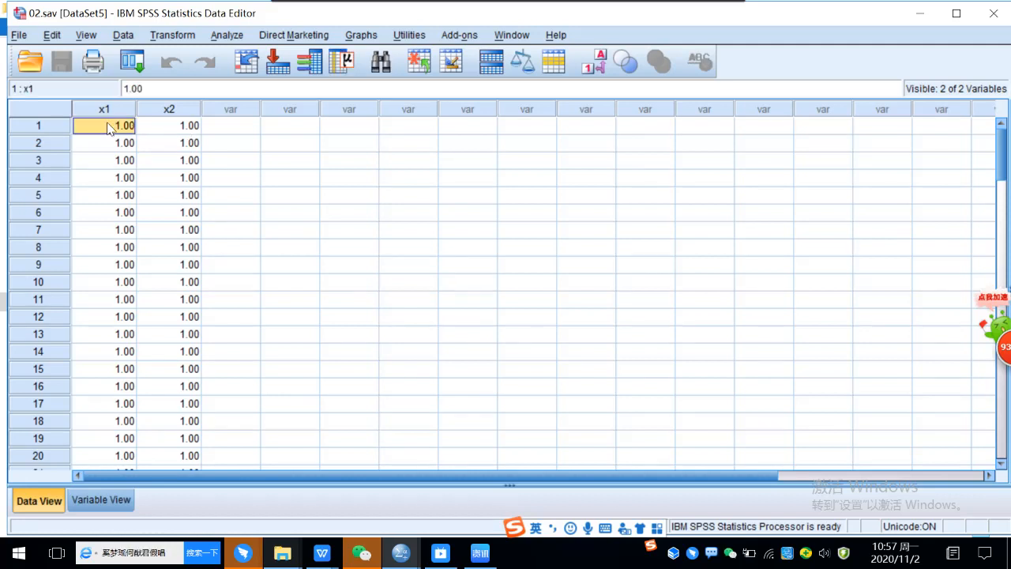
left_click(177, 131)
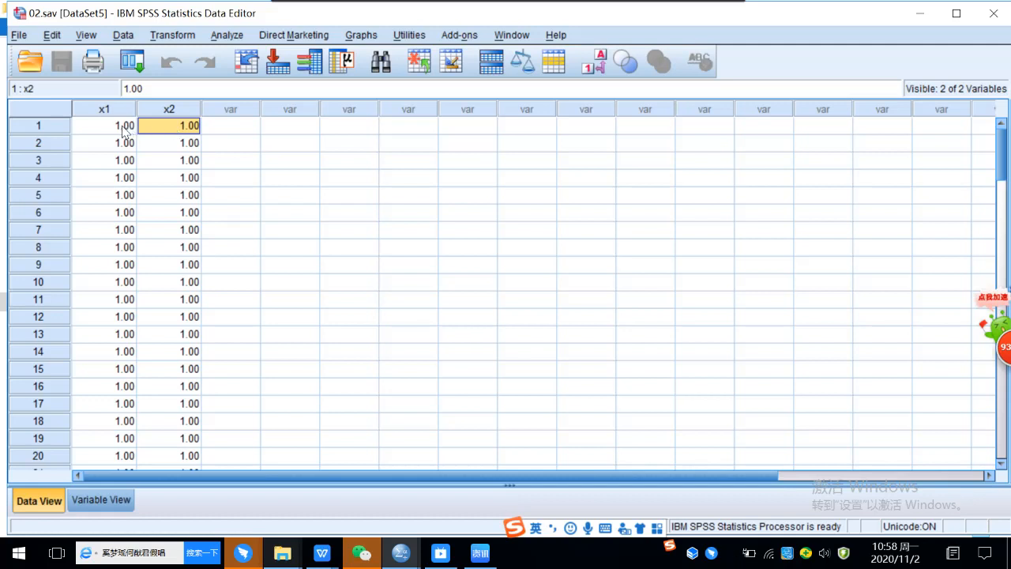
left_click(123, 129)
left_click(169, 147)
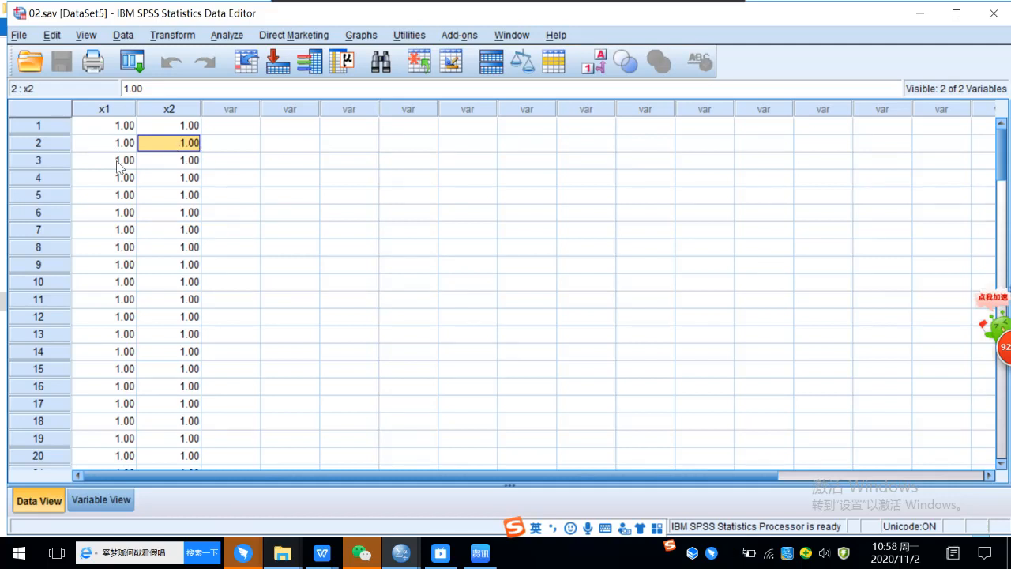
scroll(193, 203, "down", 7)
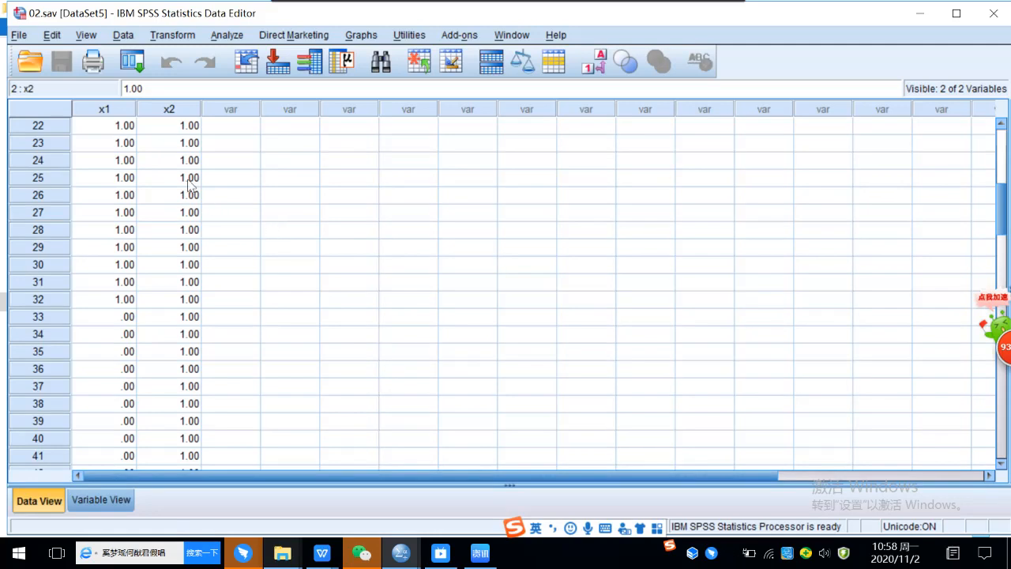
scroll(190, 182, "down", 1)
scroll(190, 182, "down", 8)
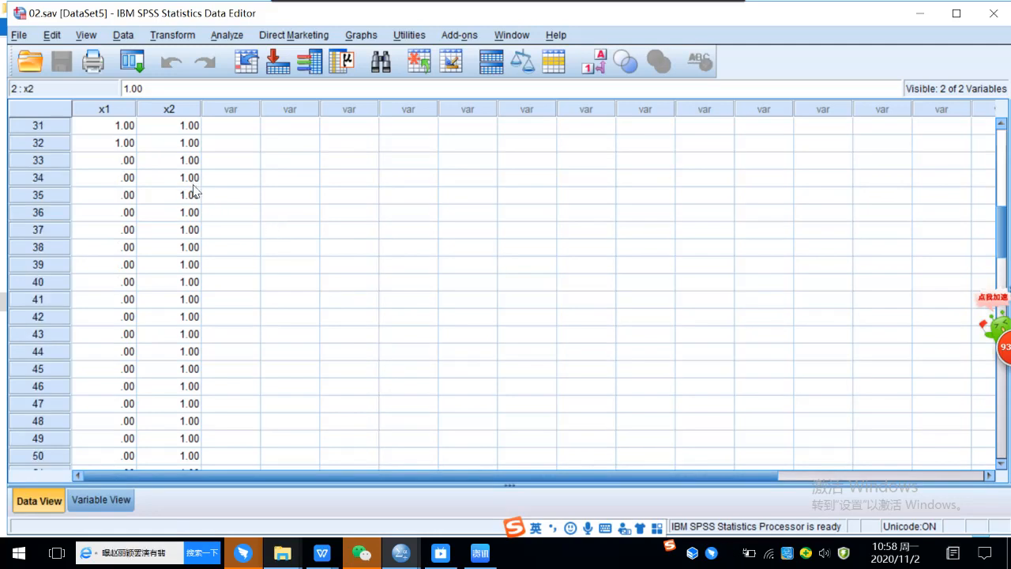
scroll(197, 195, "up", 3)
scroll(196, 195, "up", 11)
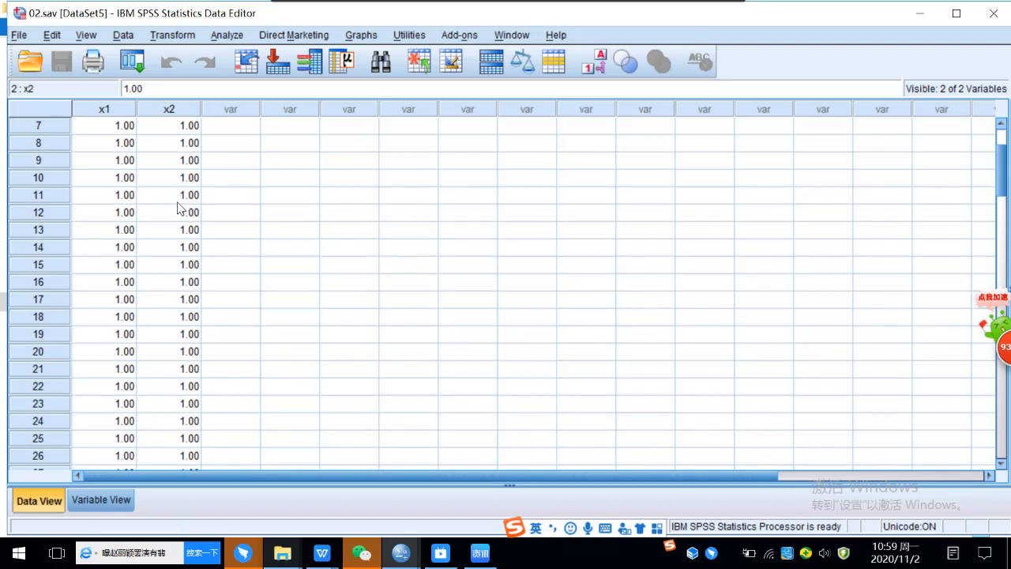
scroll(180, 210, "down", 3)
scroll(204, 213, "up", 2)
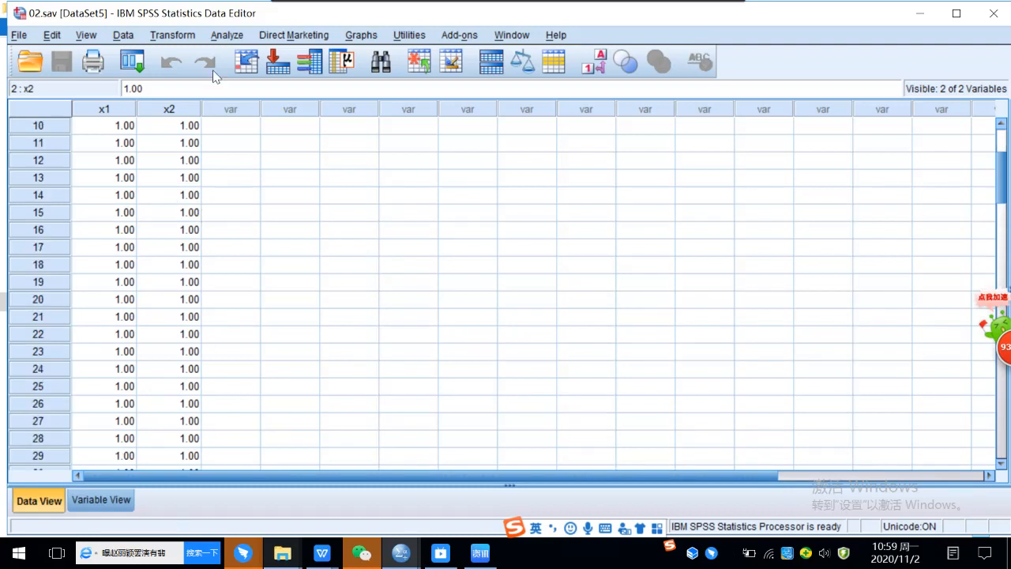
left_click(227, 36)
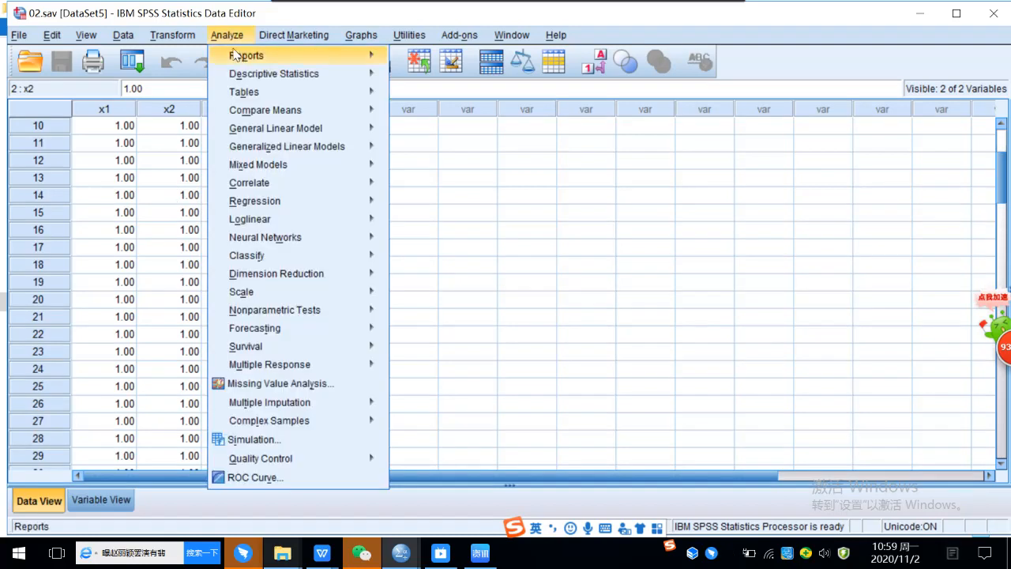
mouse_move(314, 79)
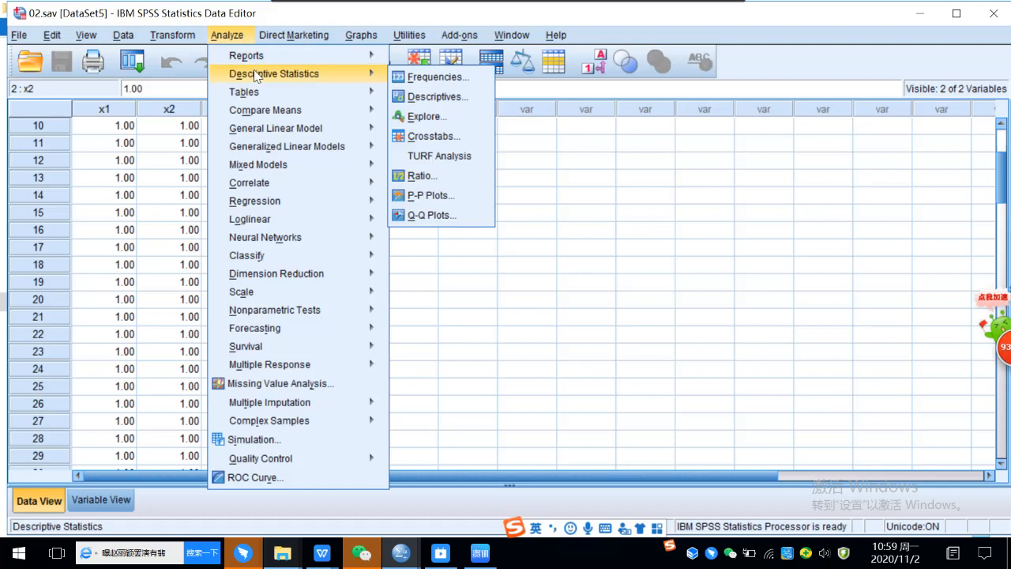
left_click(433, 77)
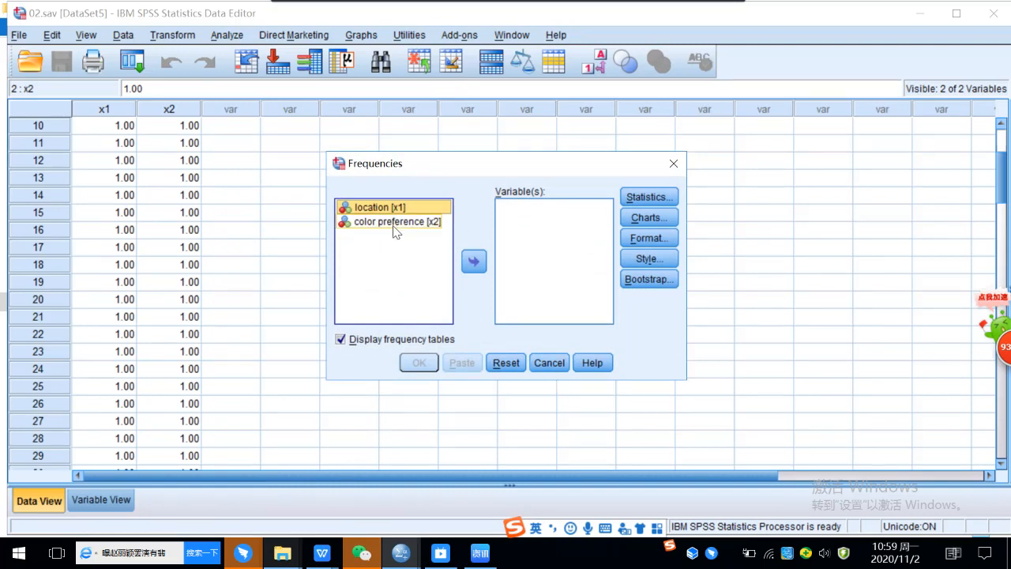
left_click(544, 364)
Step: Run a Crosstabs analysis with location [x1] as the row variable and color preference [x2] as the column variable
left_click(225, 36)
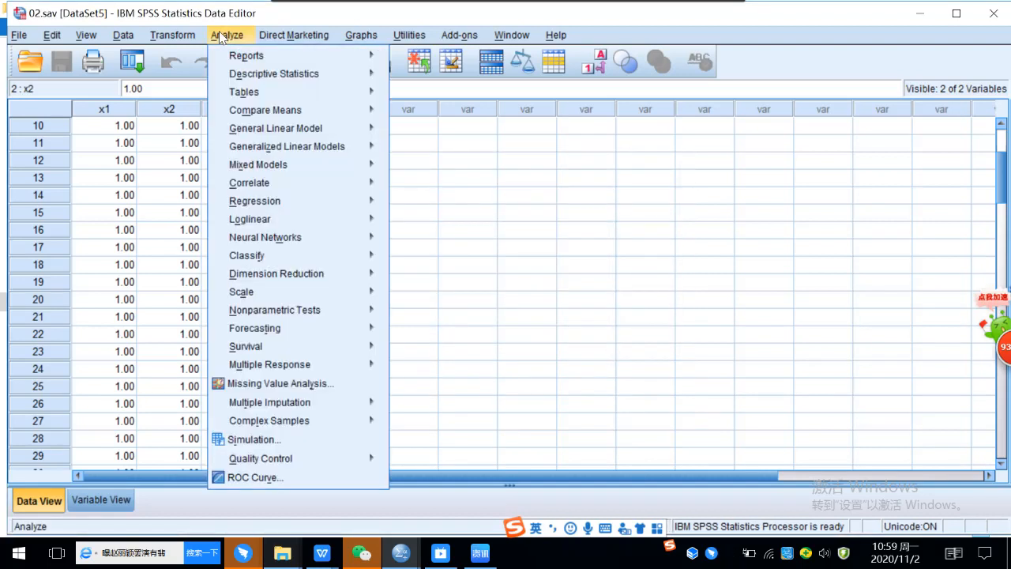
mouse_move(239, 90)
mouse_move(272, 77)
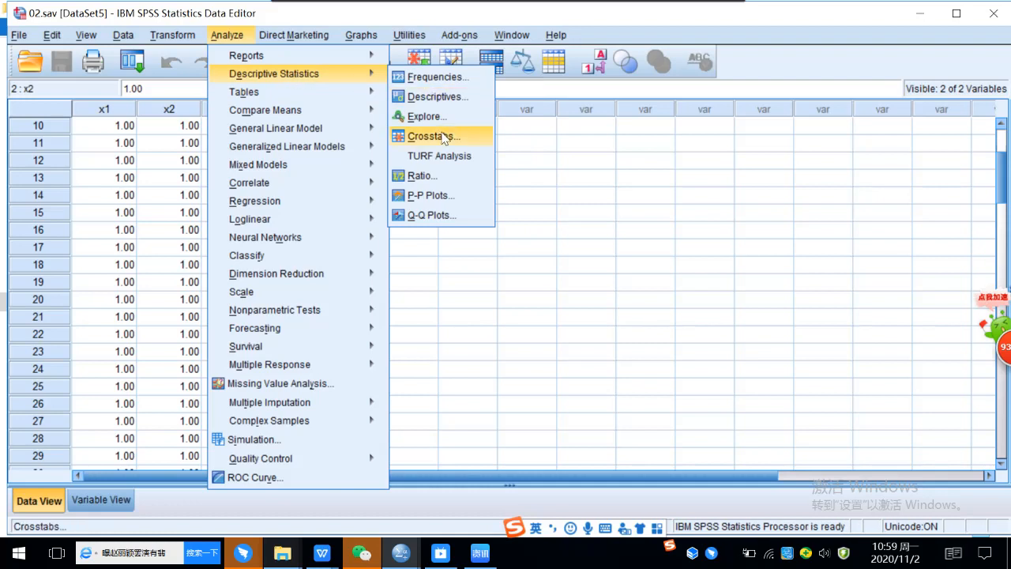
left_click(432, 136)
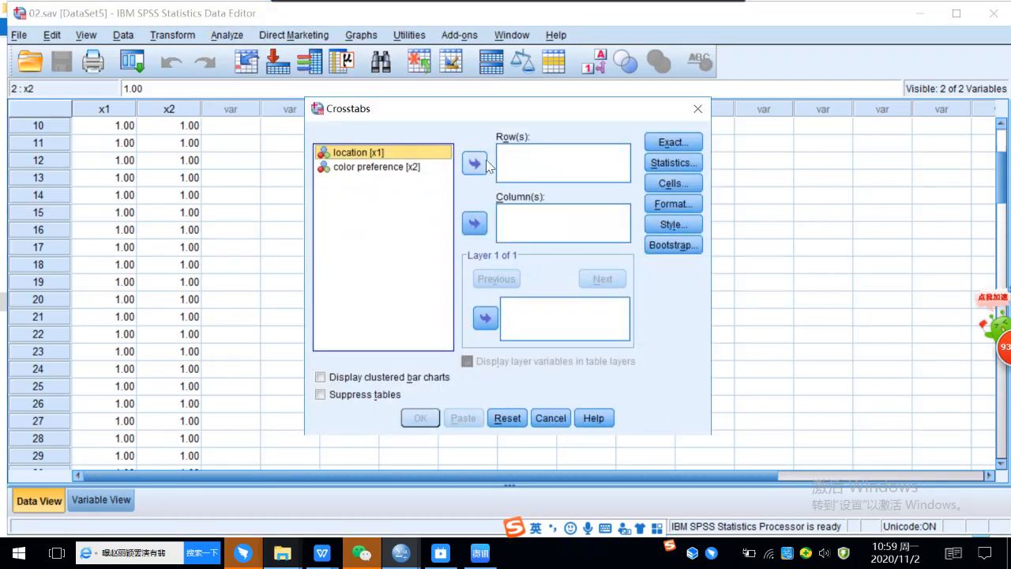
left_click(474, 163)
left_click(399, 157)
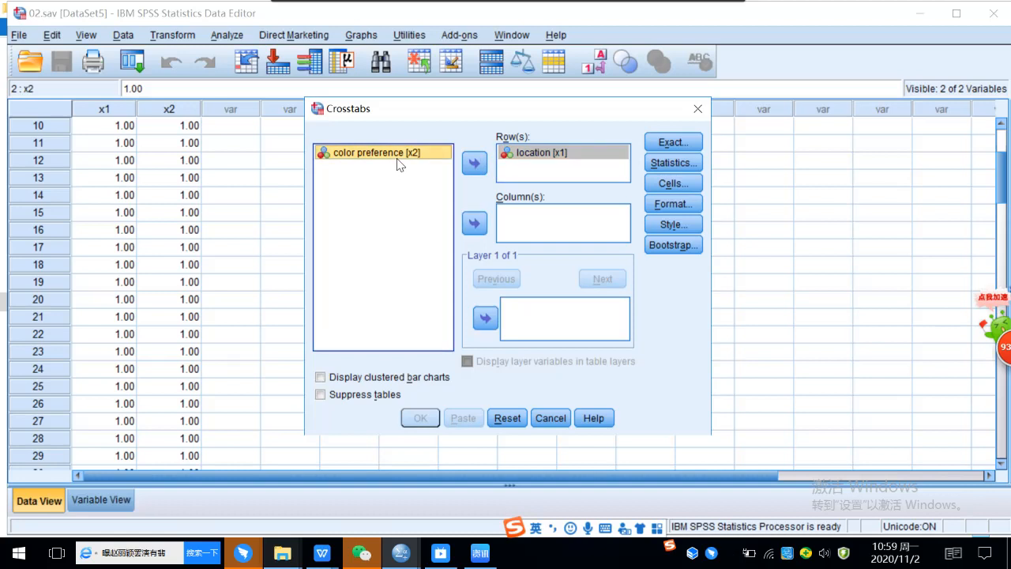
left_click(475, 225)
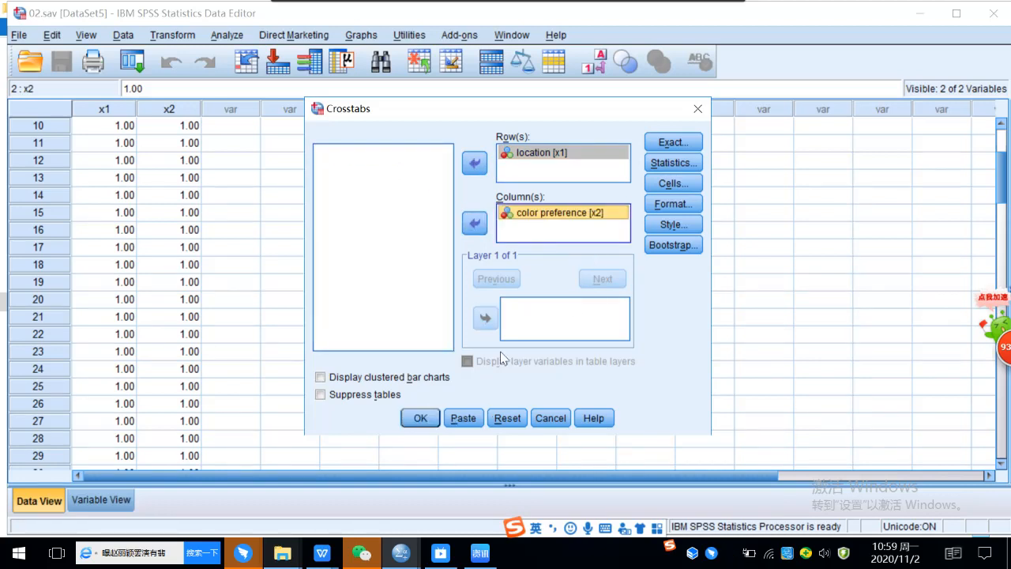
left_click(419, 418)
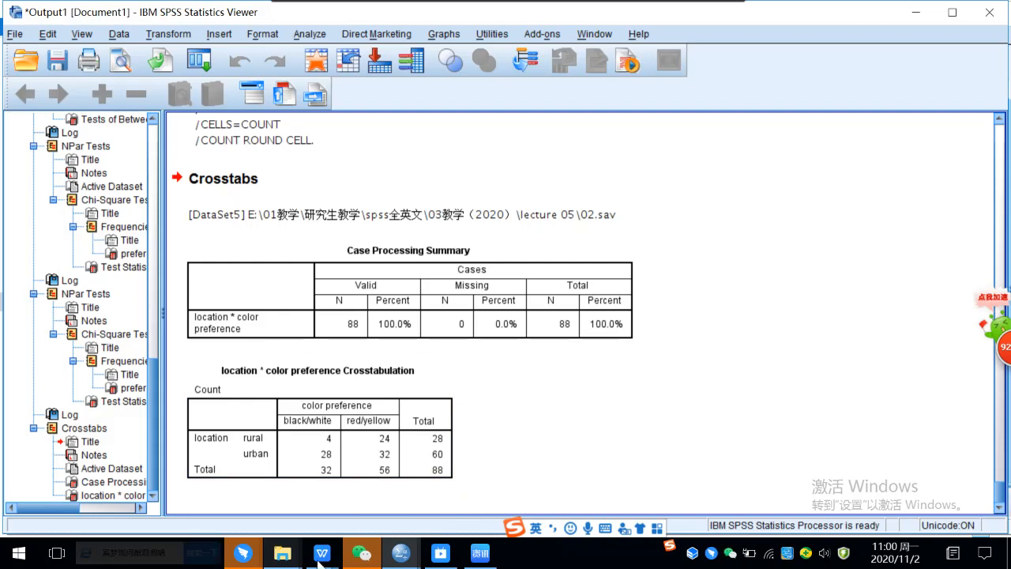
Step: In the Lecture 5 document in WPS, color the CASE 1 text giving the urban and rural consumer counts red
mouse_move(321, 559)
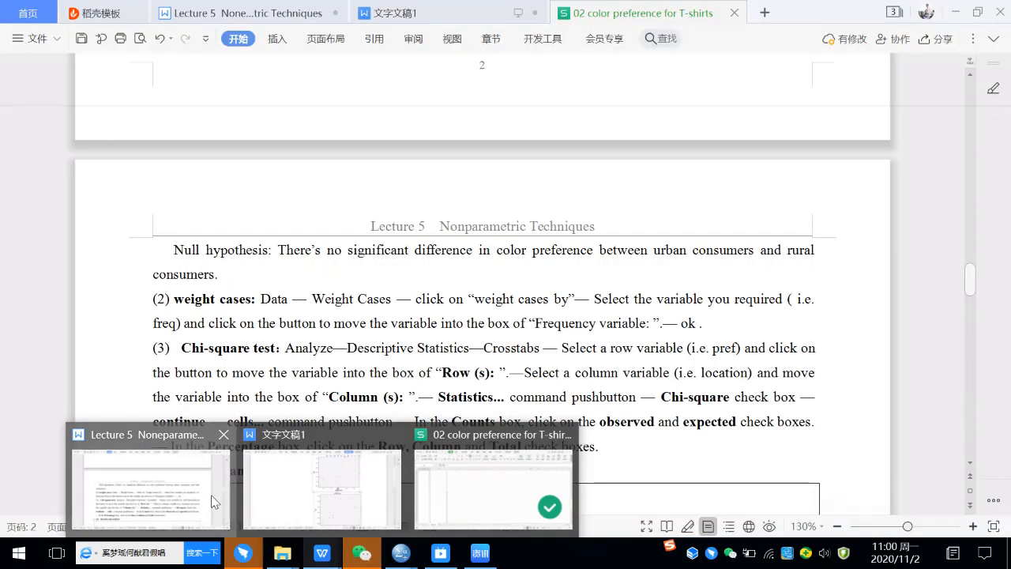
left_click(493, 478)
left_click(248, 14)
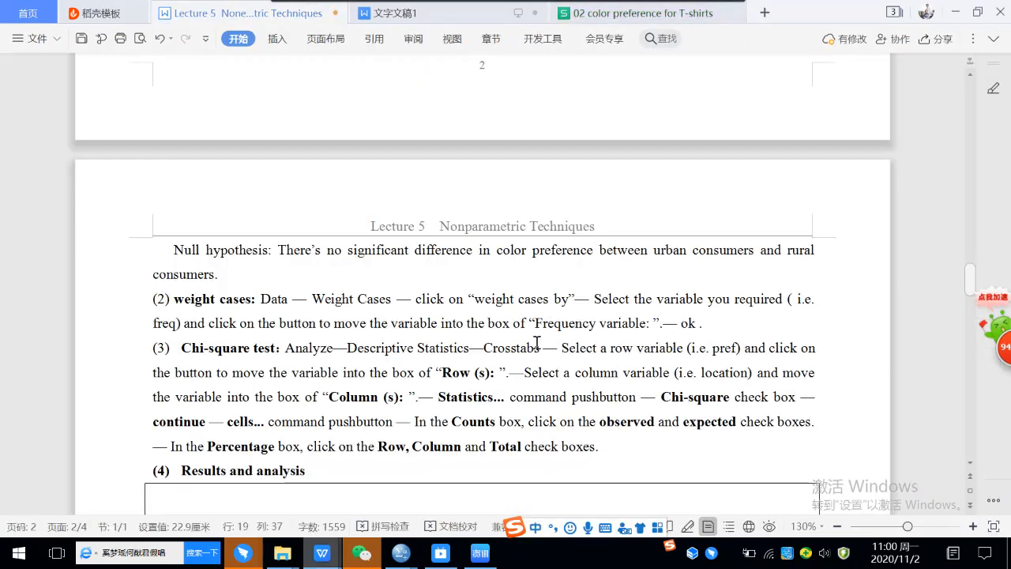
scroll(559, 345, "up", 5)
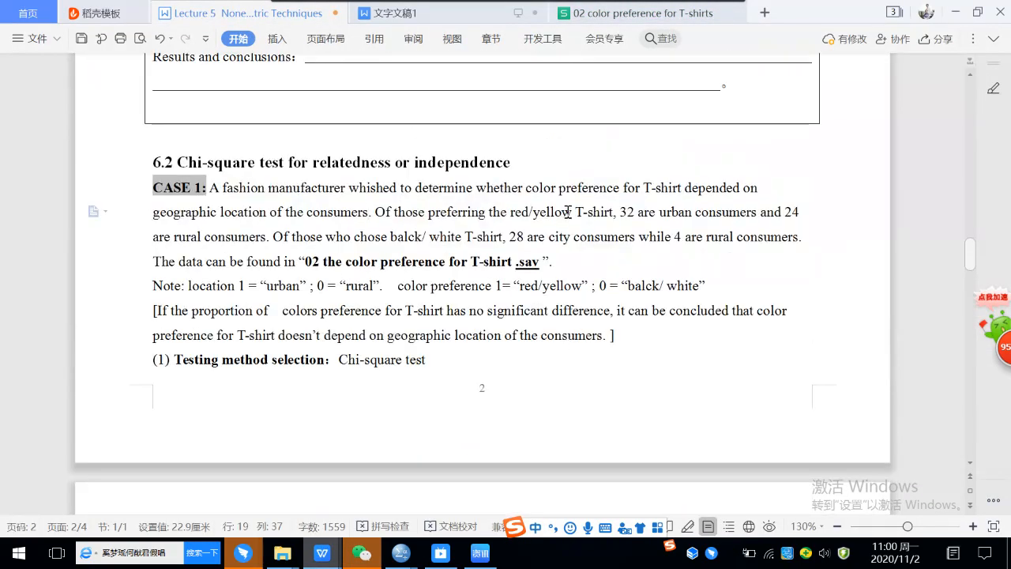
left_click_drag(615, 213, 801, 238)
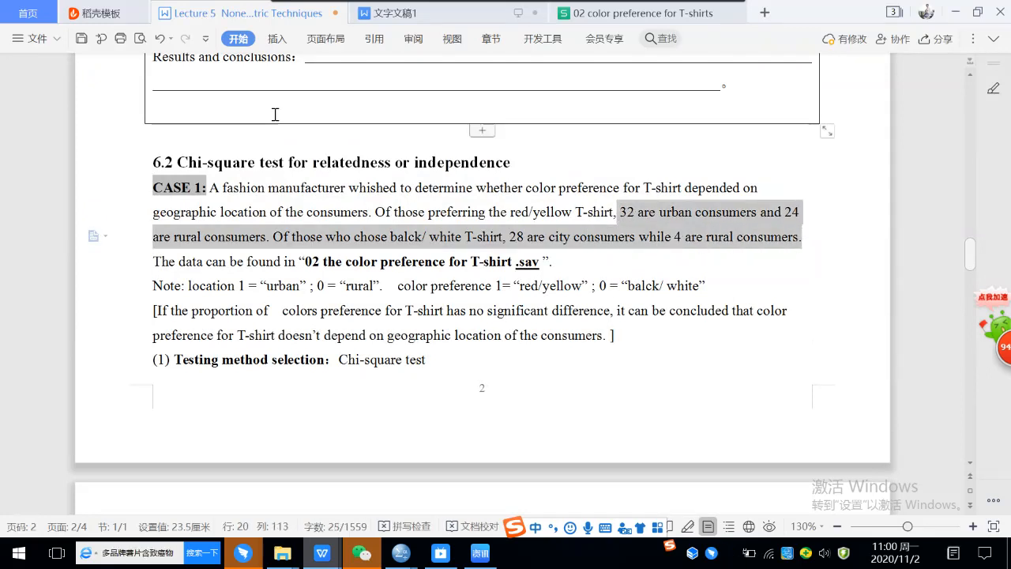
left_click(236, 43)
left_click(320, 84)
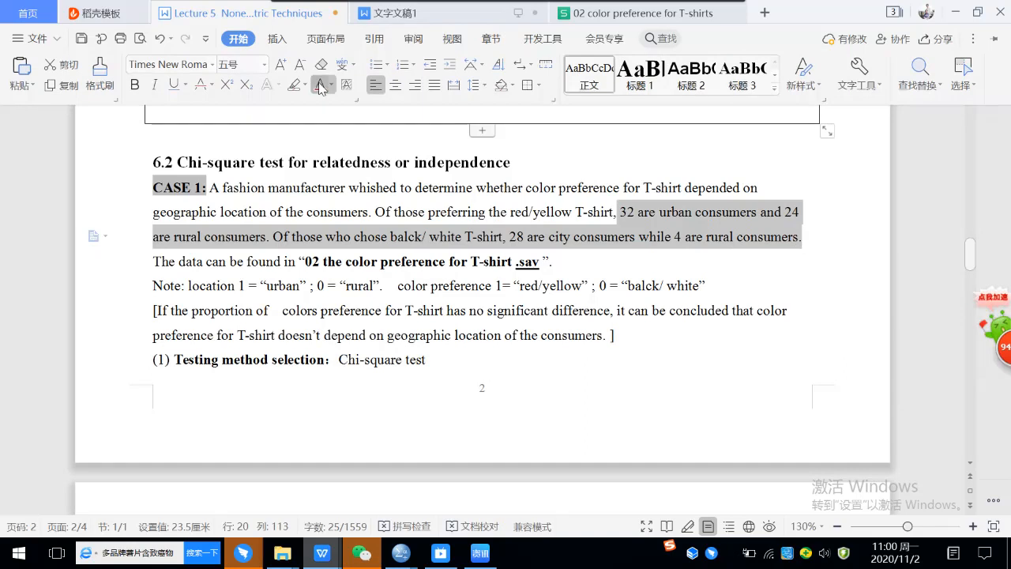
left_click(455, 311)
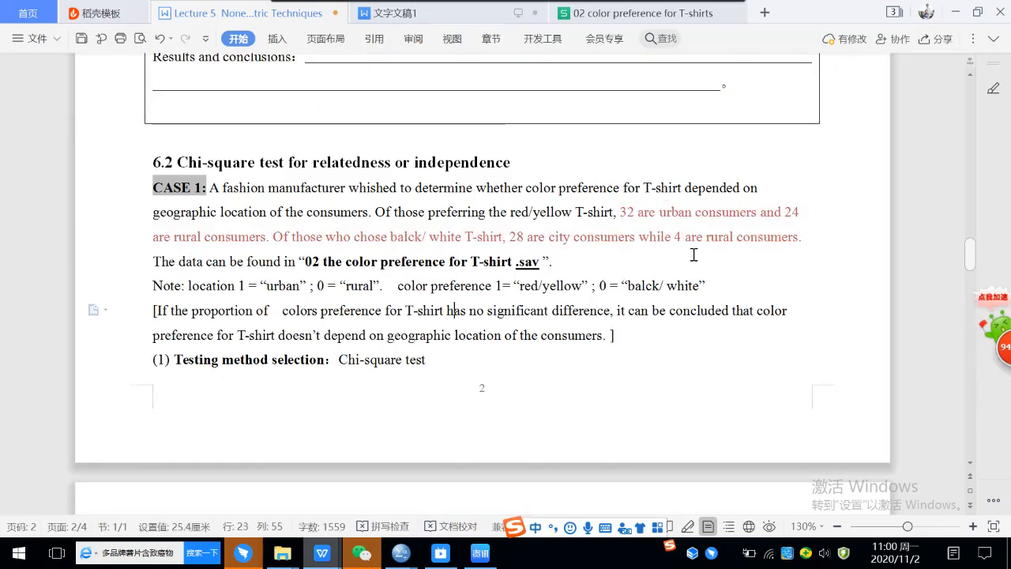
Step: Insert a blank line after the sentence naming the data file, above the Note about location coding
left_click(822, 237)
left_click(607, 263)
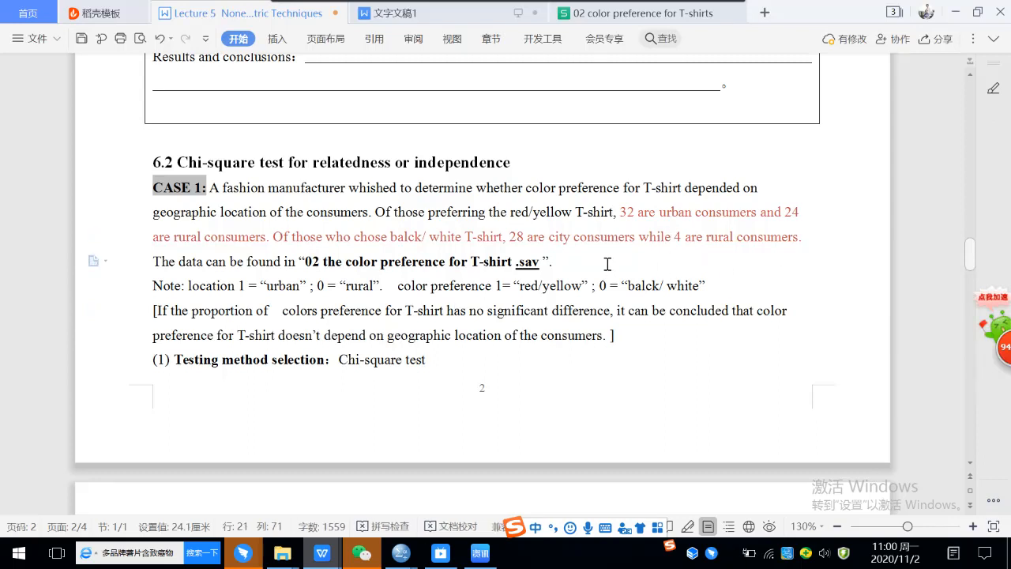
key("Return")
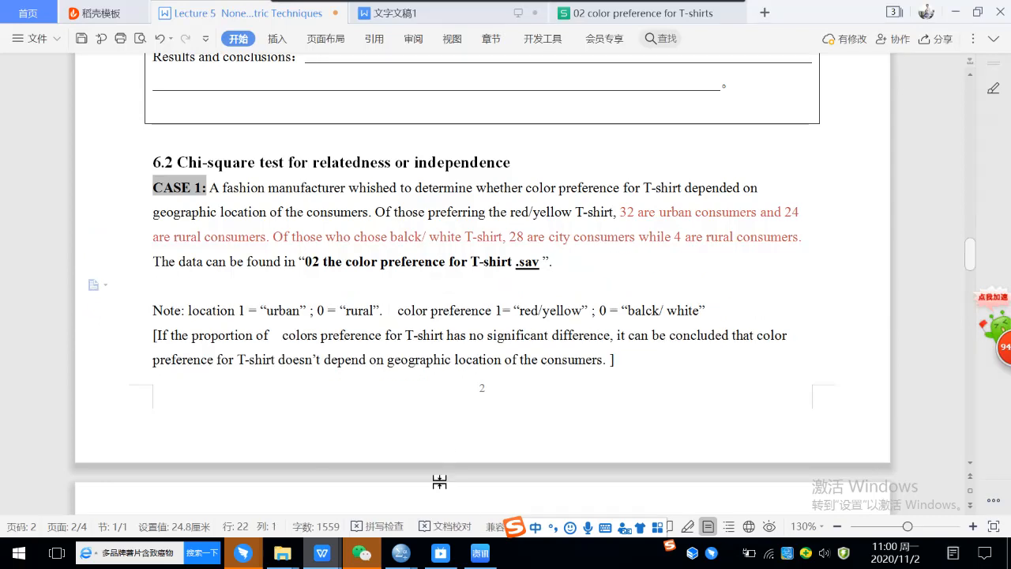
Step: Switch to the SPSS output and capture the location * color preference Crosstabulation table as a screenshot to the clipboard
mouse_move(405, 555)
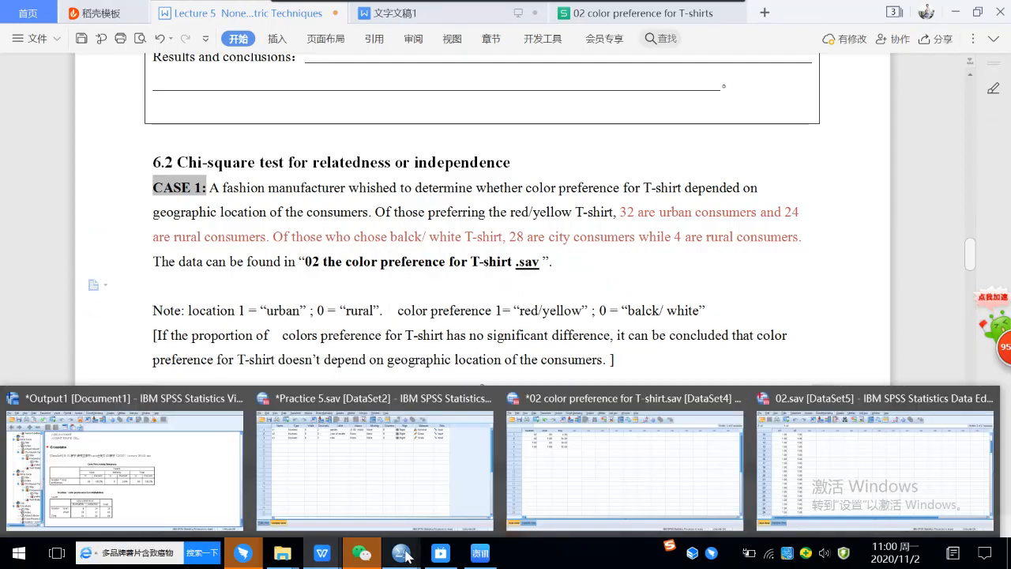
left_click(124, 466)
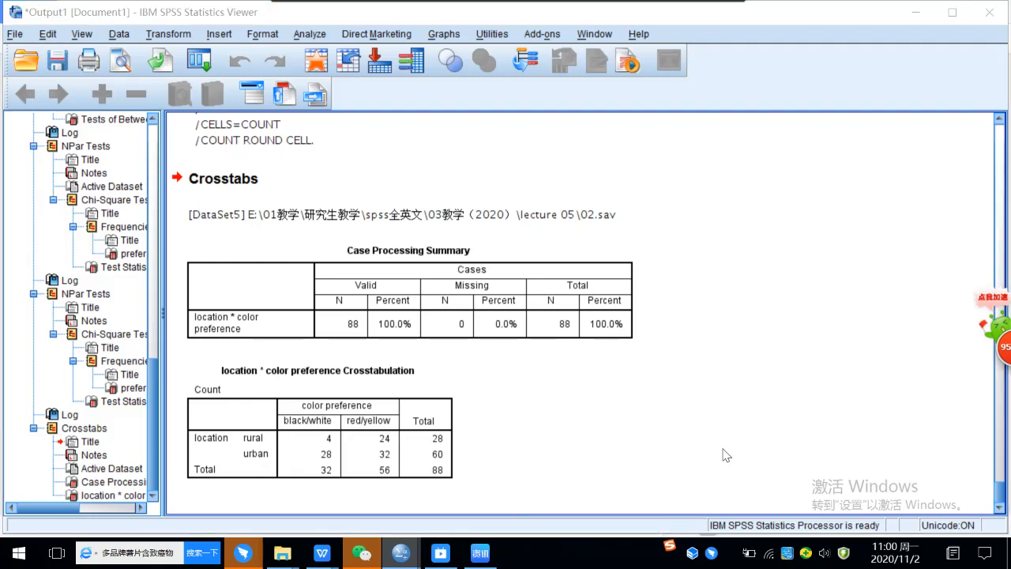
key("alt+a")
left_click_drag(177, 352, 456, 485)
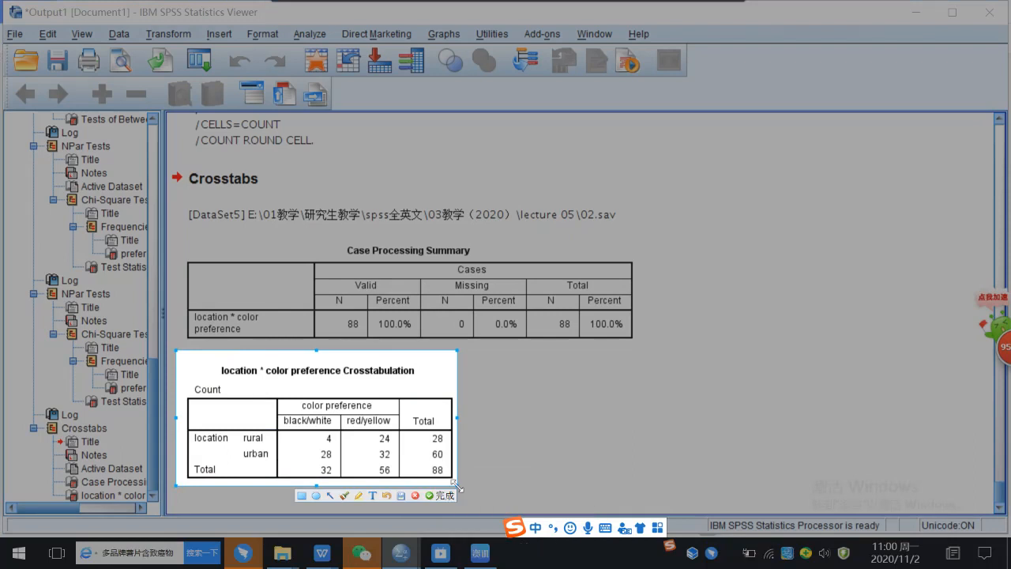
left_click(441, 495)
Step: Switch to the Lecture 5 document in WPS, paste the crosstabulation screenshot on the blank line above the Note, and shrink it slightly
mouse_move(332, 556)
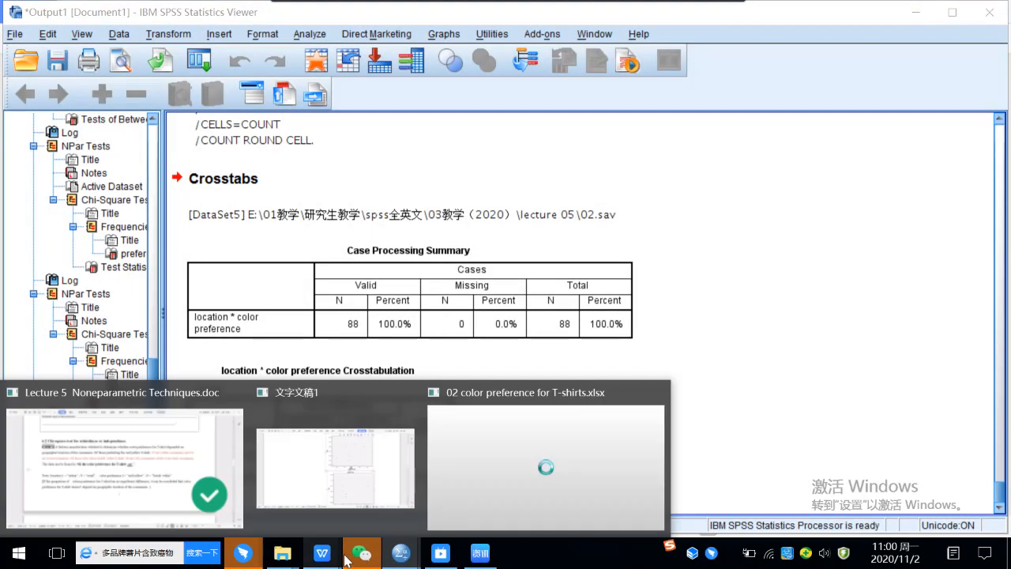
mouse_move(532, 463)
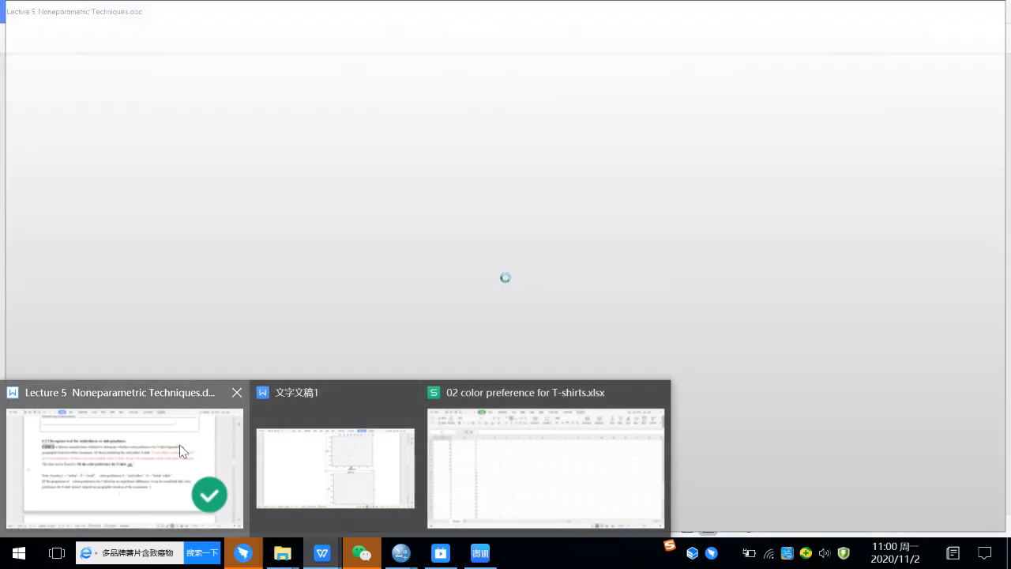
left_click(180, 445)
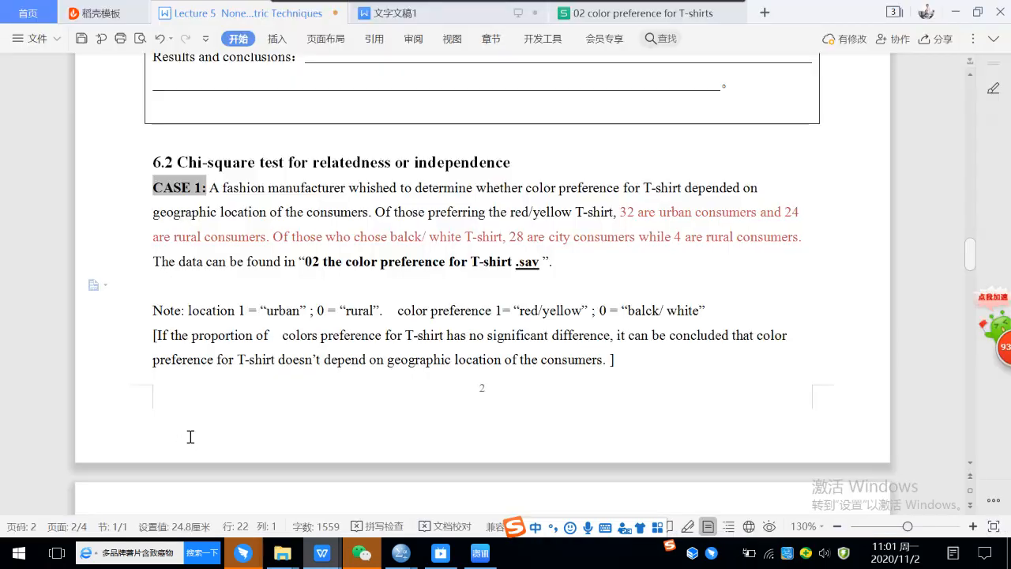
scroll(191, 436, "down", 5)
left_click(368, 388)
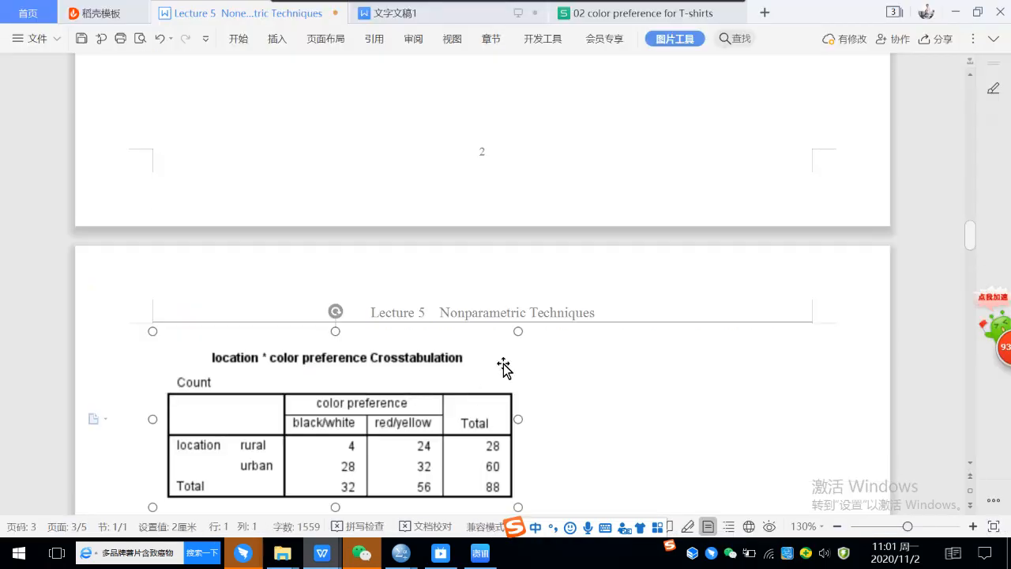
left_click_drag(503, 367, 468, 380)
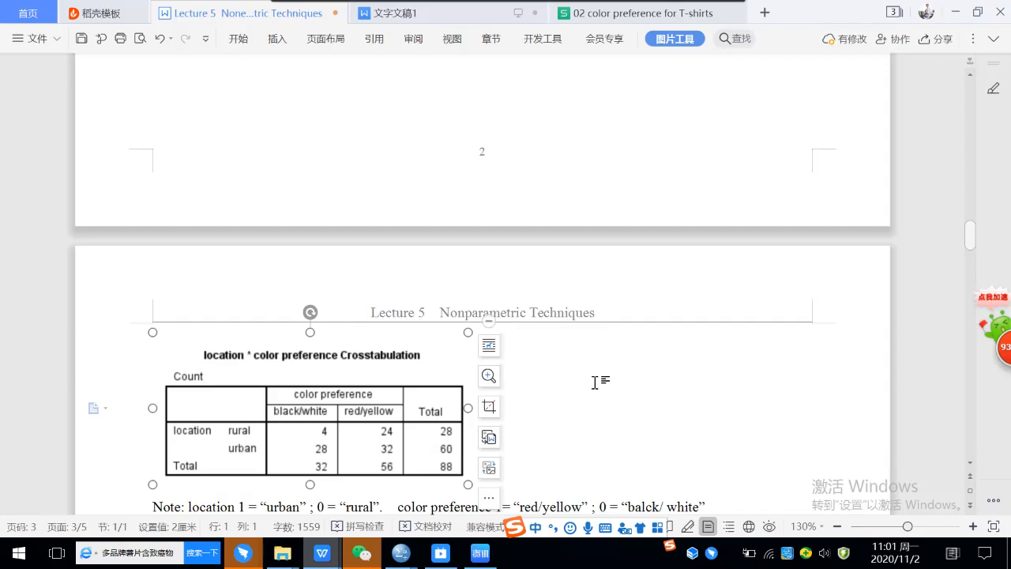
left_click(595, 382)
scroll(595, 383, "up", 6)
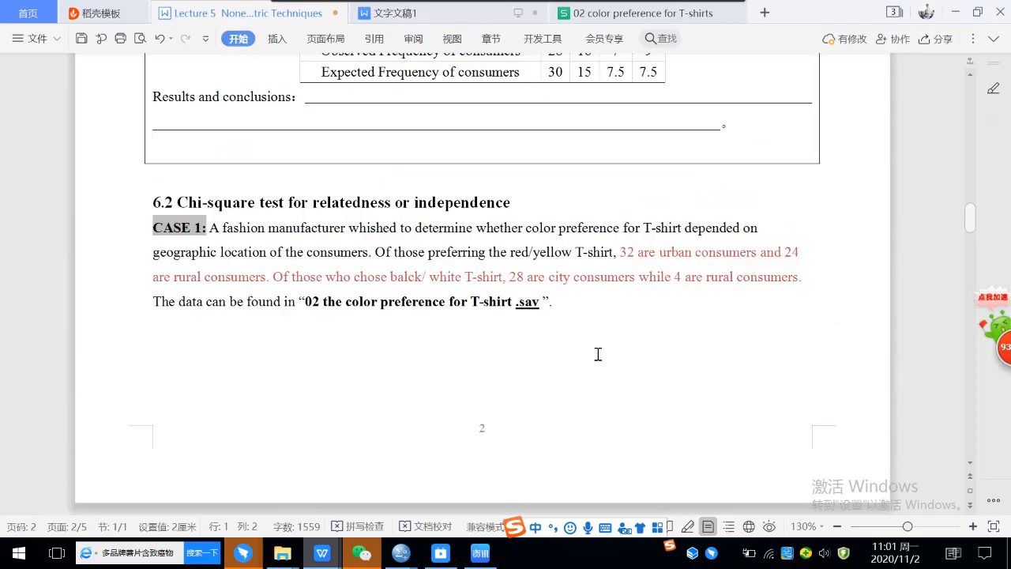
Step: Shrink the pasted crosstabulation picture further so it fits on page 2 directly below the CASE 1 text
left_click(171, 177)
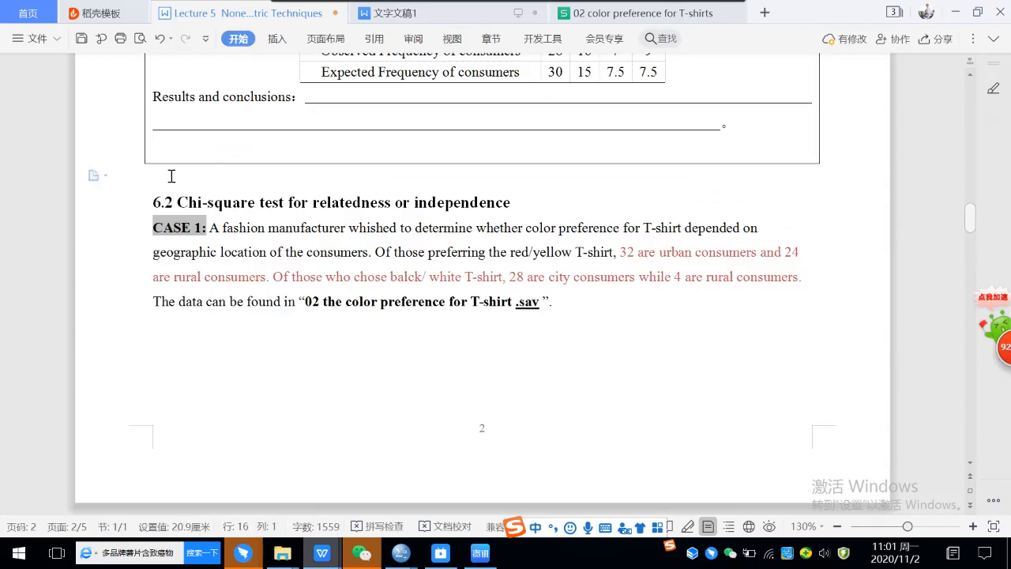
left_click(562, 284)
scroll(569, 286, "down", 5)
left_click(371, 471)
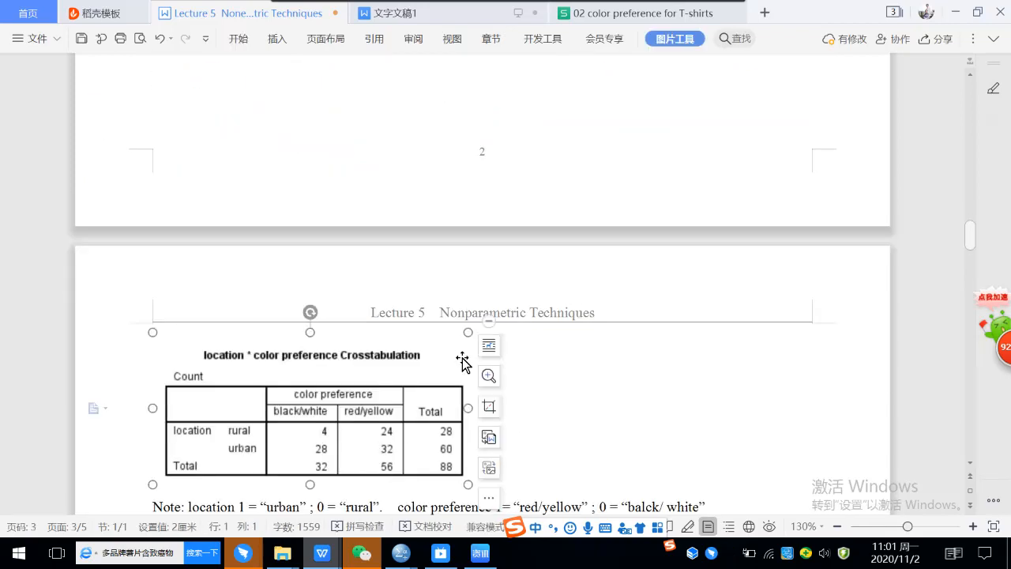
left_click_drag(467, 332, 436, 369)
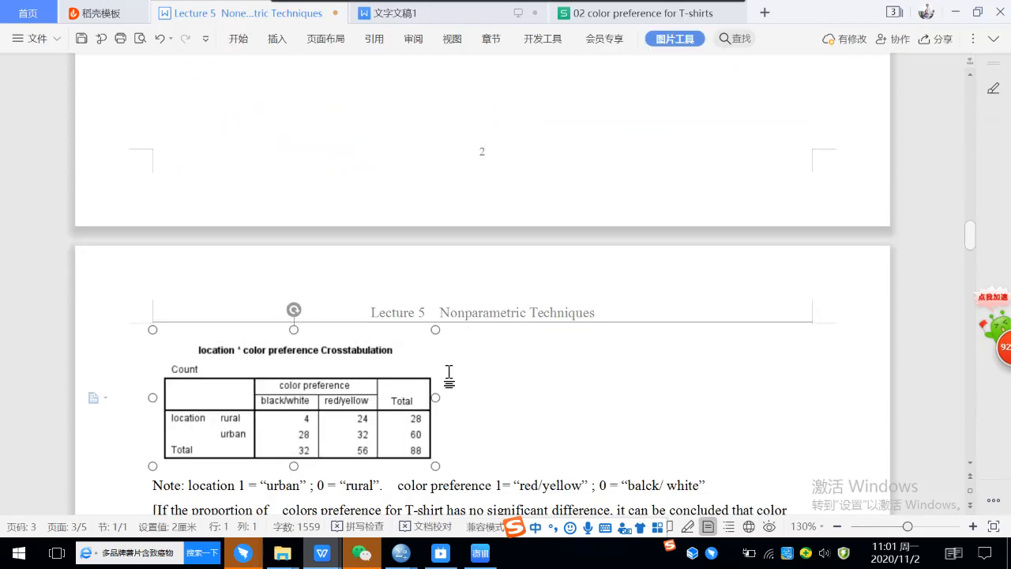
left_click_drag(436, 332, 397, 300)
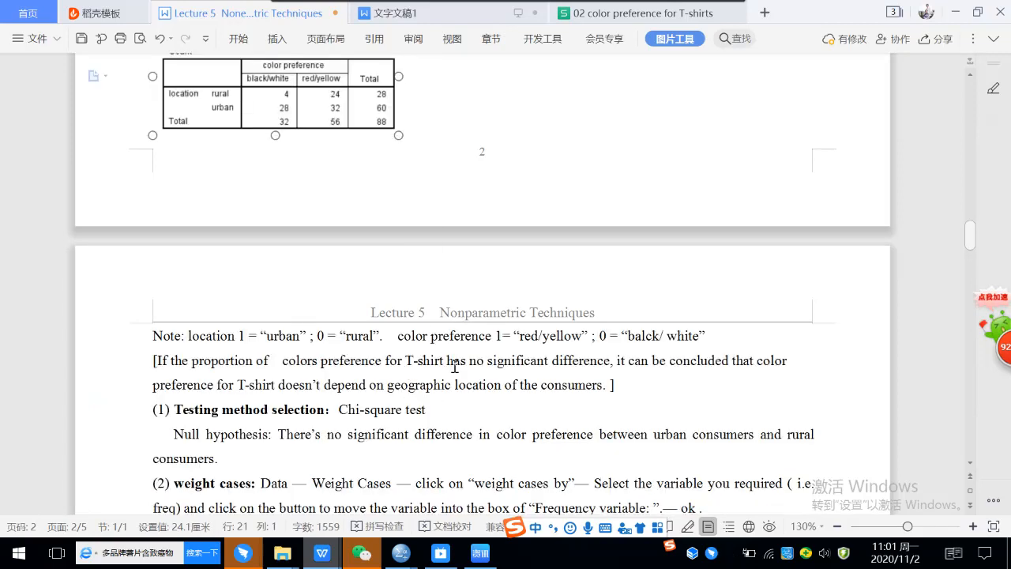
left_click(544, 334)
scroll(547, 328, "up", 2)
scroll(547, 328, "up", 3)
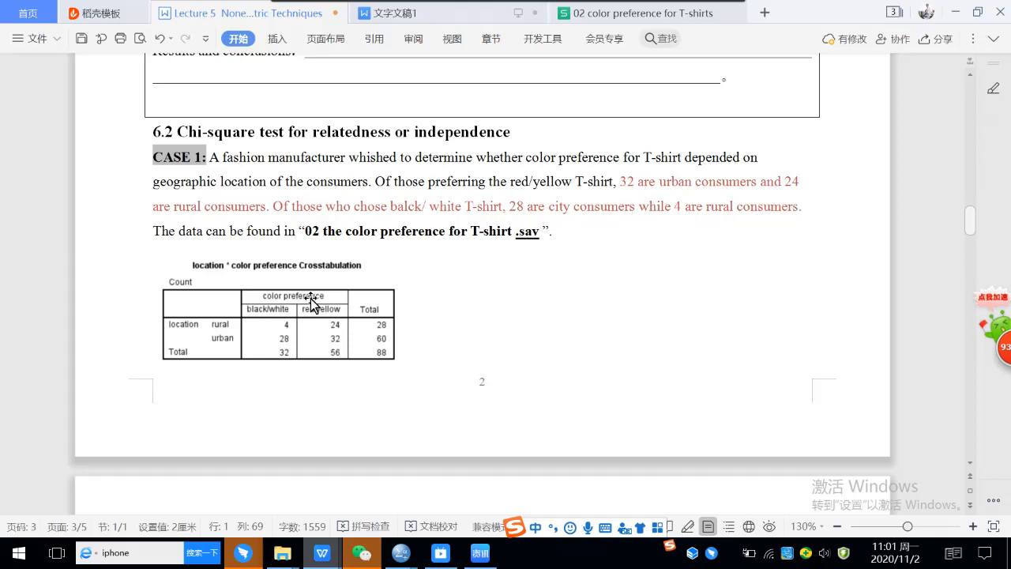
left_click(350, 322)
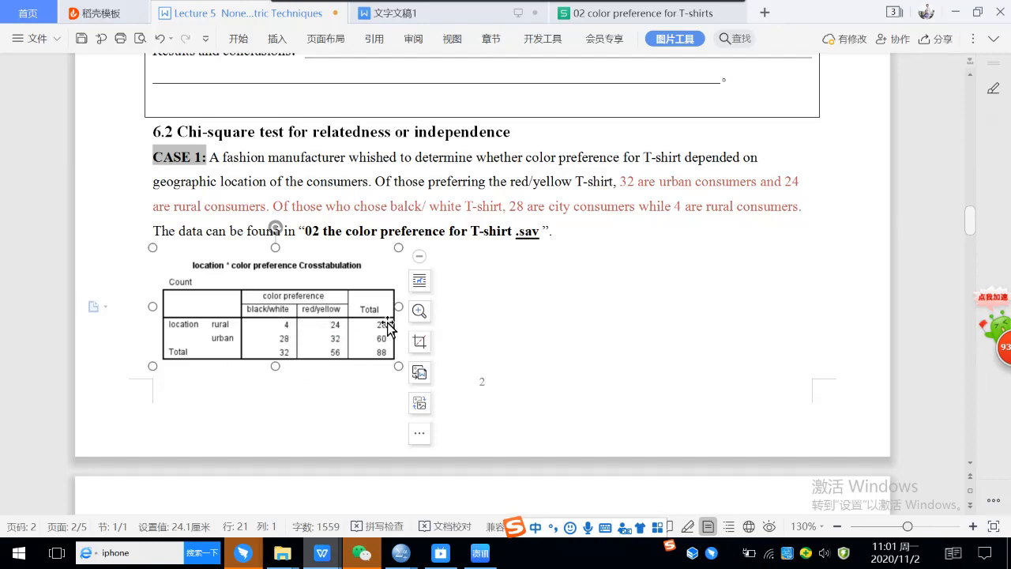
left_click(504, 310)
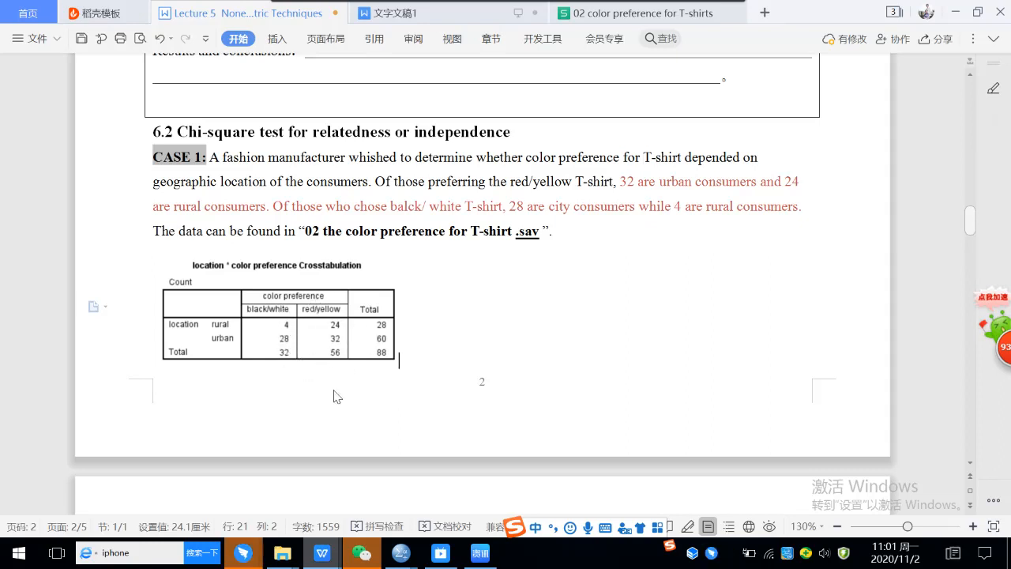
Step: Switch to the 02.sav data in SPSS and examine the x1 and x2 codes of all cases against the crosstabulation groups
mouse_move(397, 557)
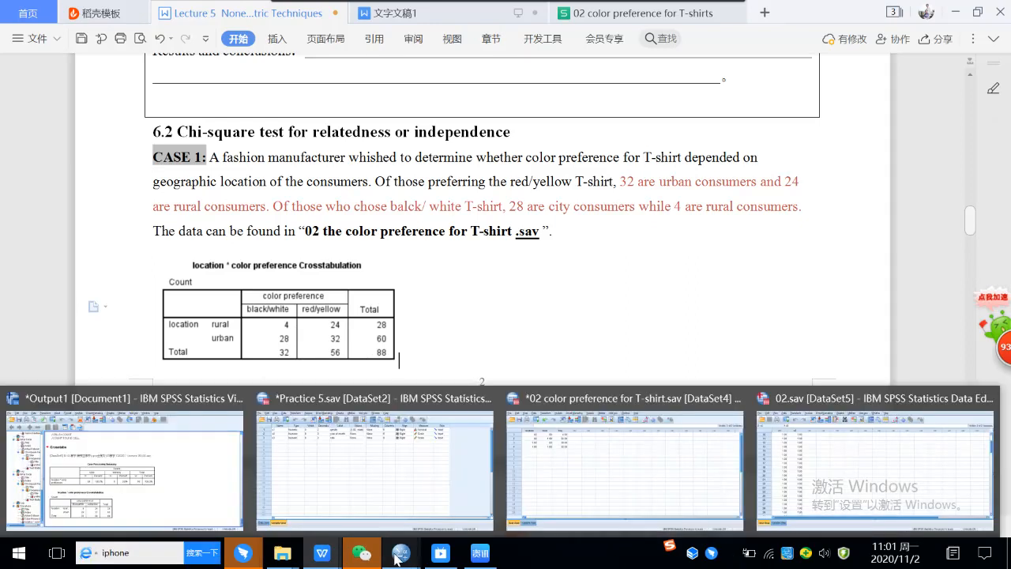
left_click(861, 481)
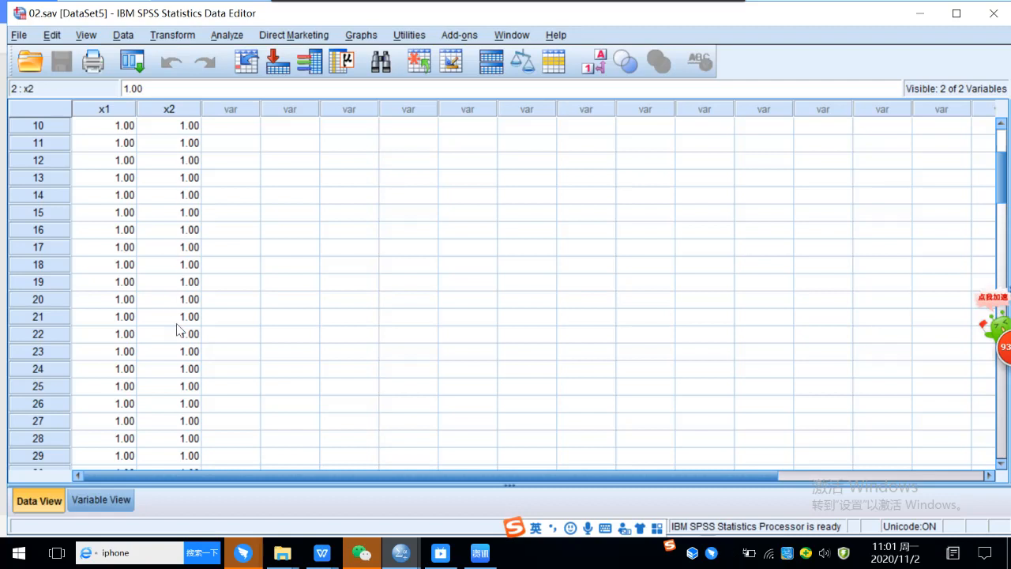
scroll(183, 381, "down", 2)
scroll(183, 381, "down", 1)
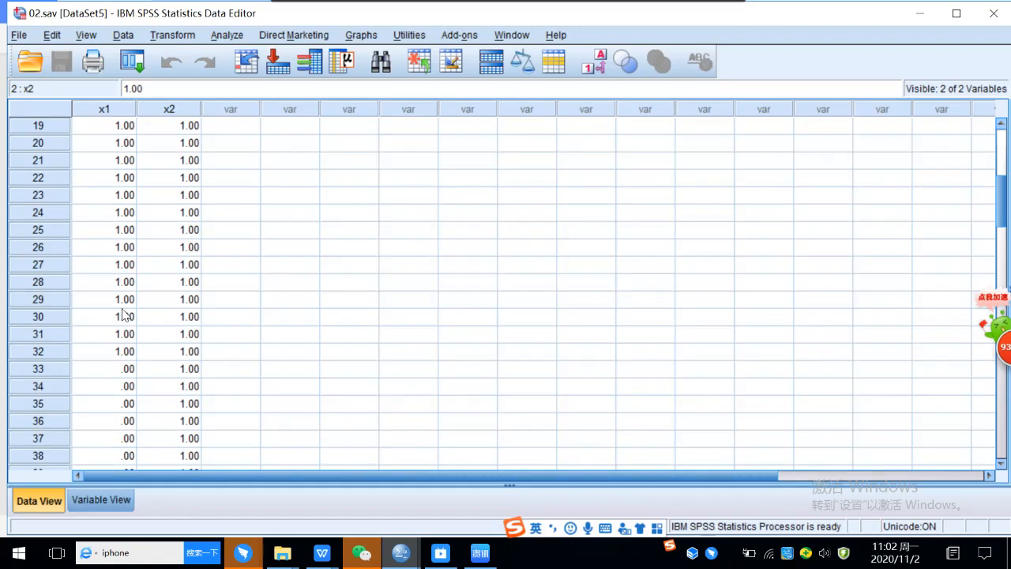
scroll(237, 332, "down", 3)
scroll(244, 331, "down", 1)
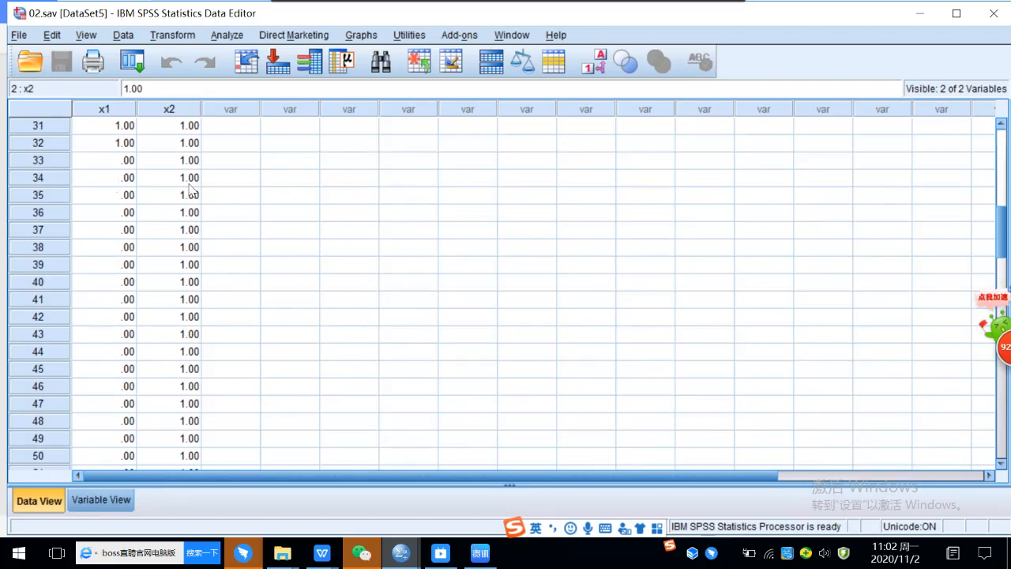
scroll(192, 276, "down", 1)
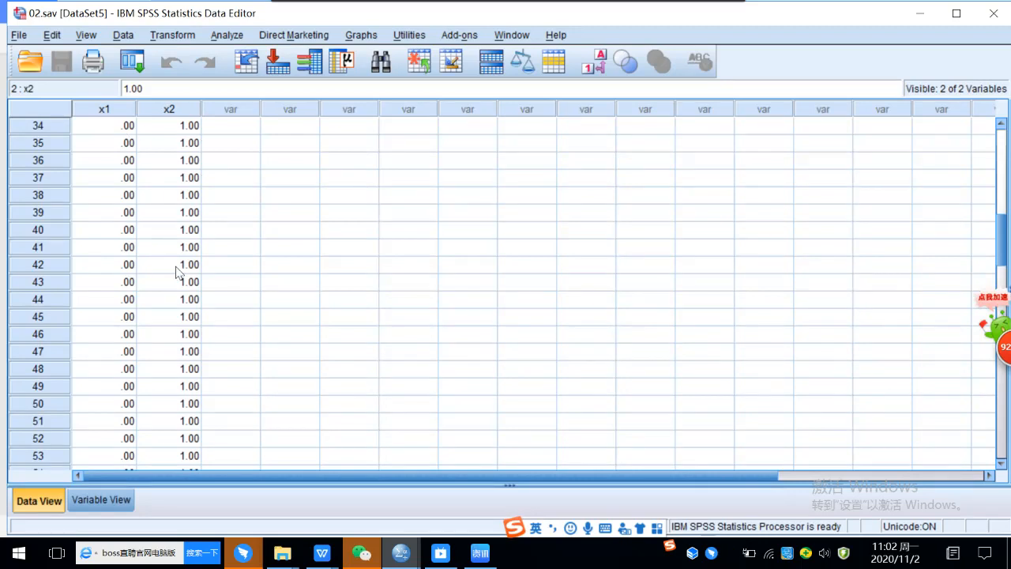
scroll(175, 270, "down", 6)
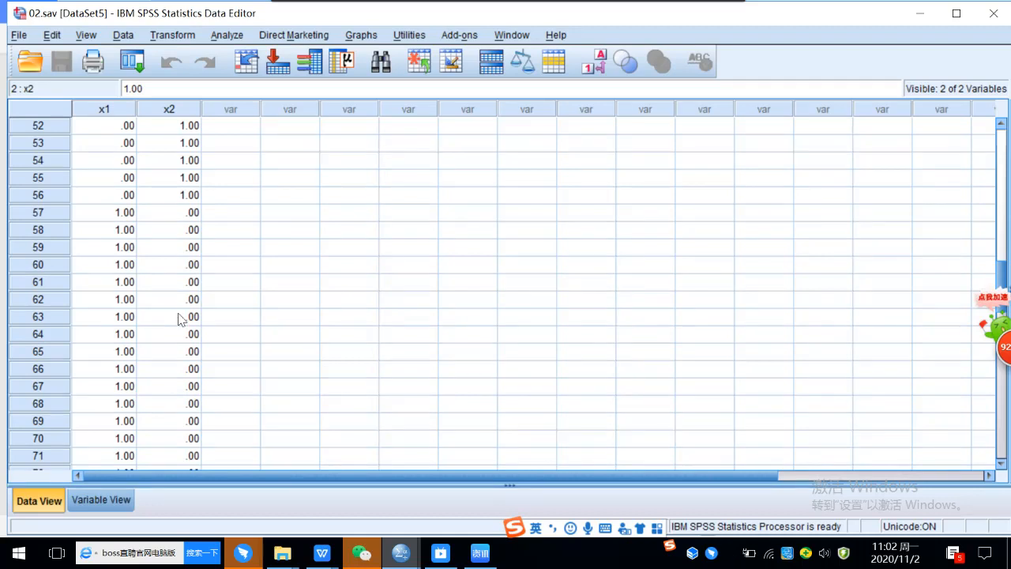
scroll(185, 332, "down", 6)
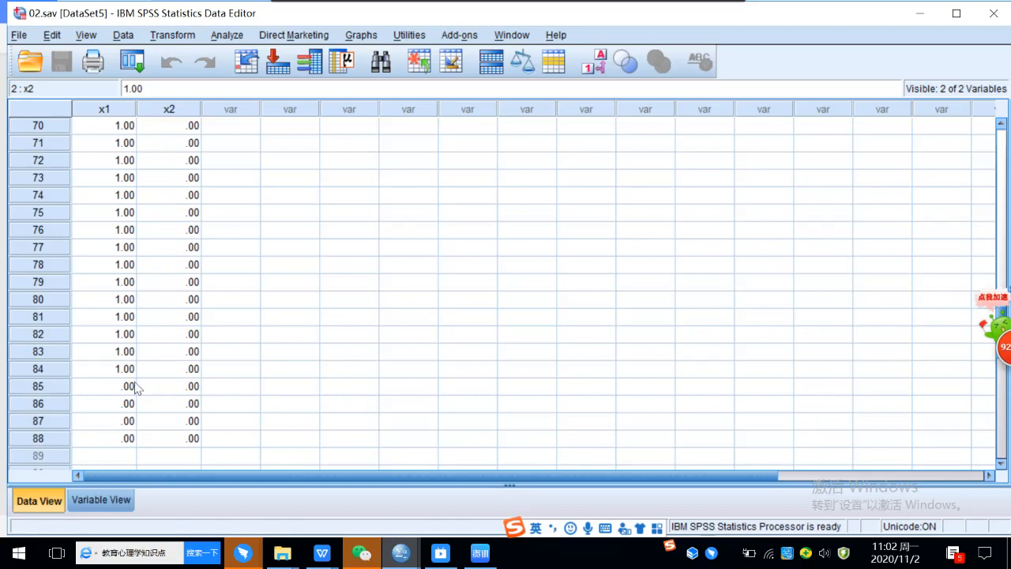
scroll(124, 385, "down", 1)
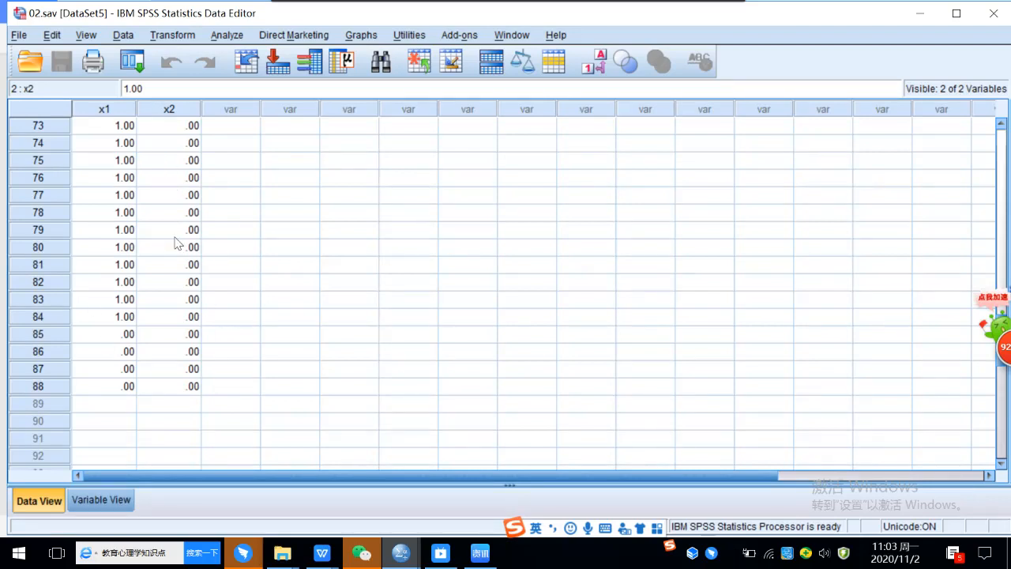
scroll(177, 244, "up", 3)
scroll(177, 243, "up", 20)
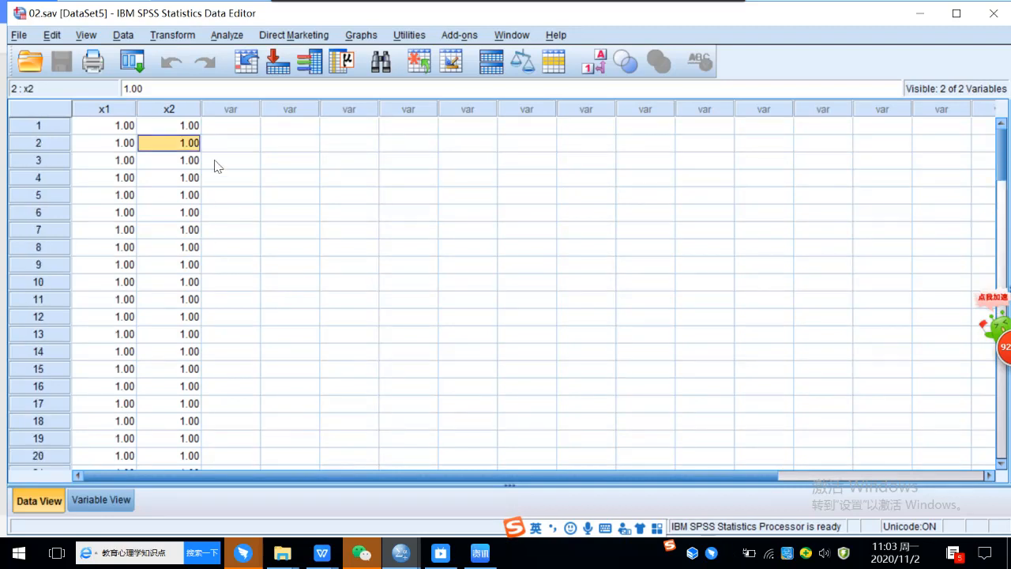
Step: Reopen the Crosstabs setup for location [x1] in rows and color preference [x2] in columns, and select the Chi-square statistic
left_click(233, 147)
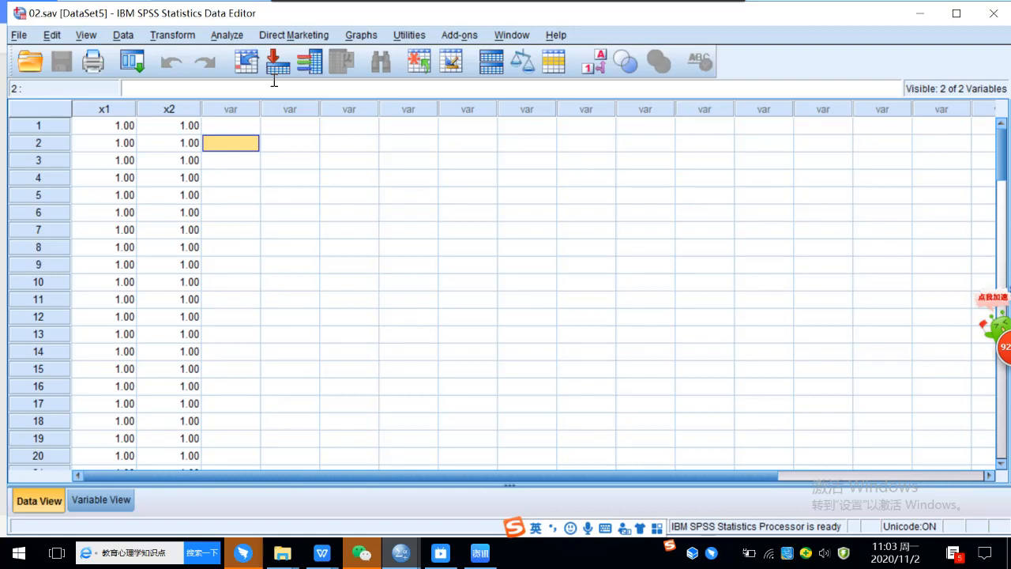
left_click(227, 36)
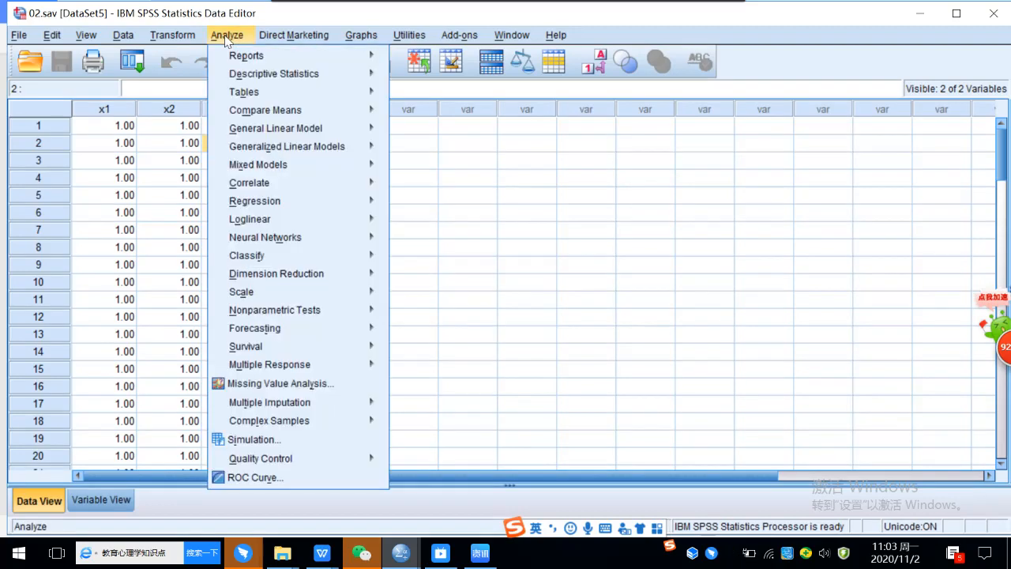
mouse_move(247, 75)
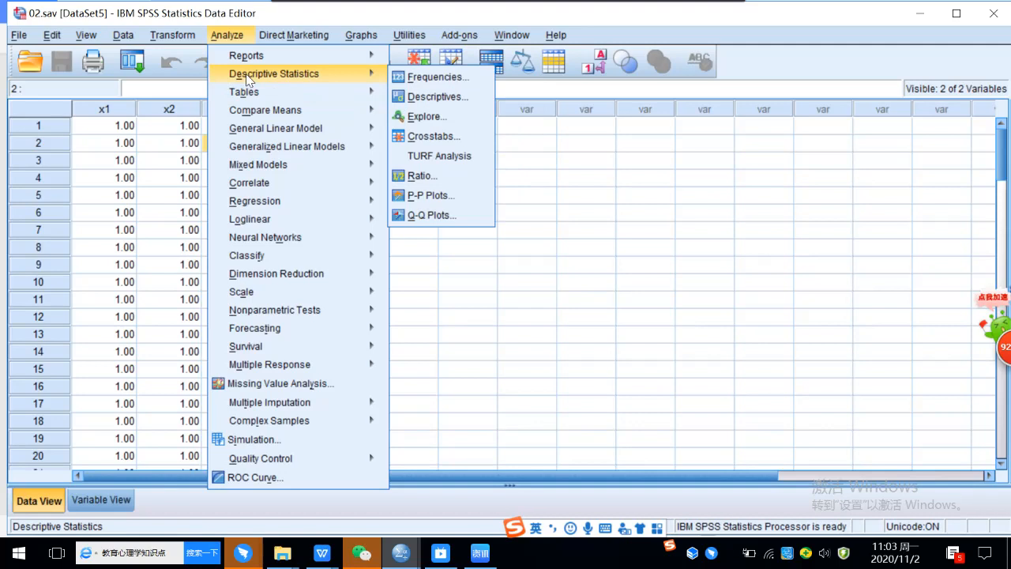
left_click(434, 136)
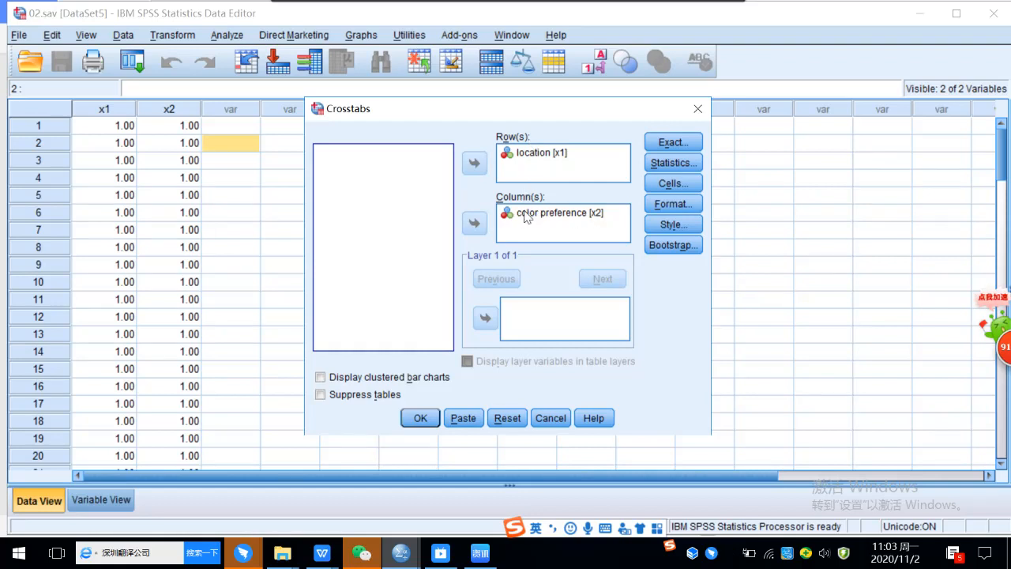
left_click(526, 164)
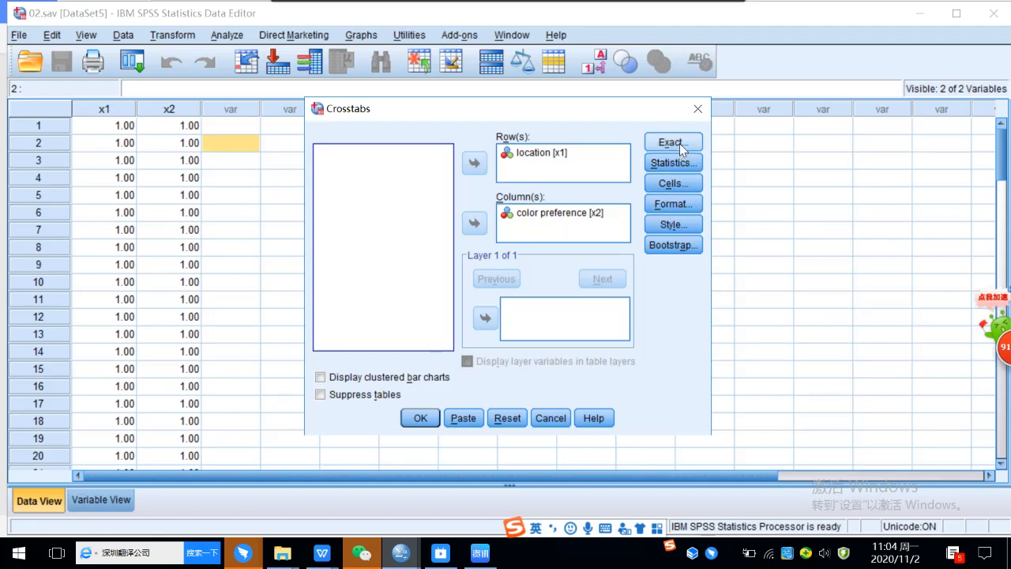
left_click(680, 167)
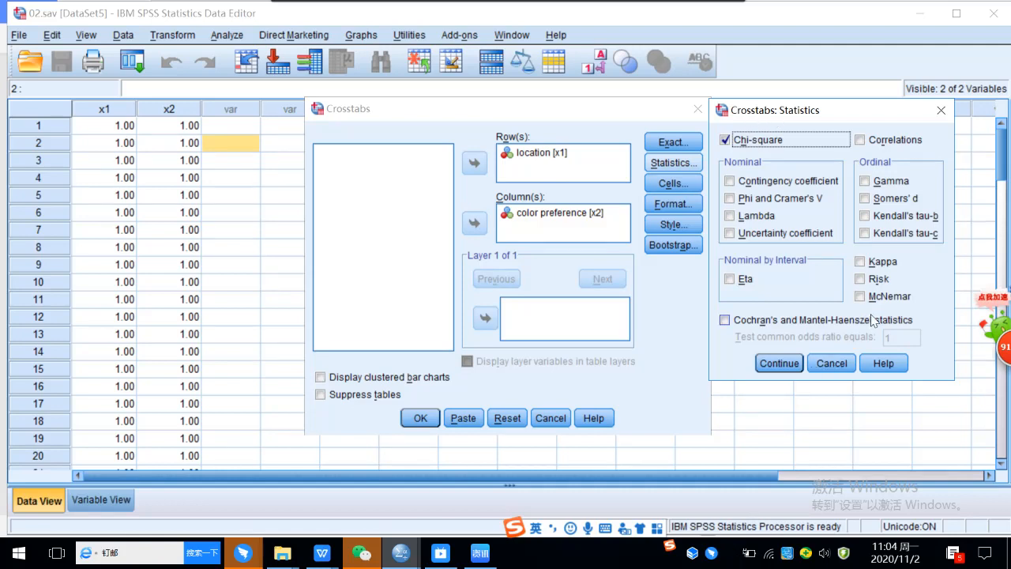
Step: Capture the Crosstabs and Statistics dialogs as a screenshot and send it to the SPSS statistics 2020 group in DingTalk
key("ctrl+alt+a")
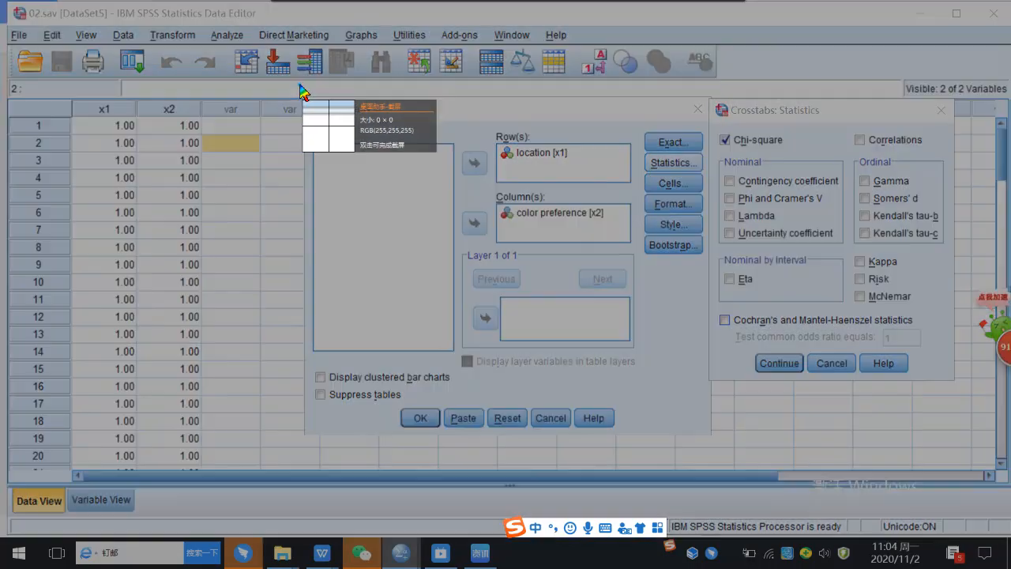
left_click_drag(299, 84, 961, 433)
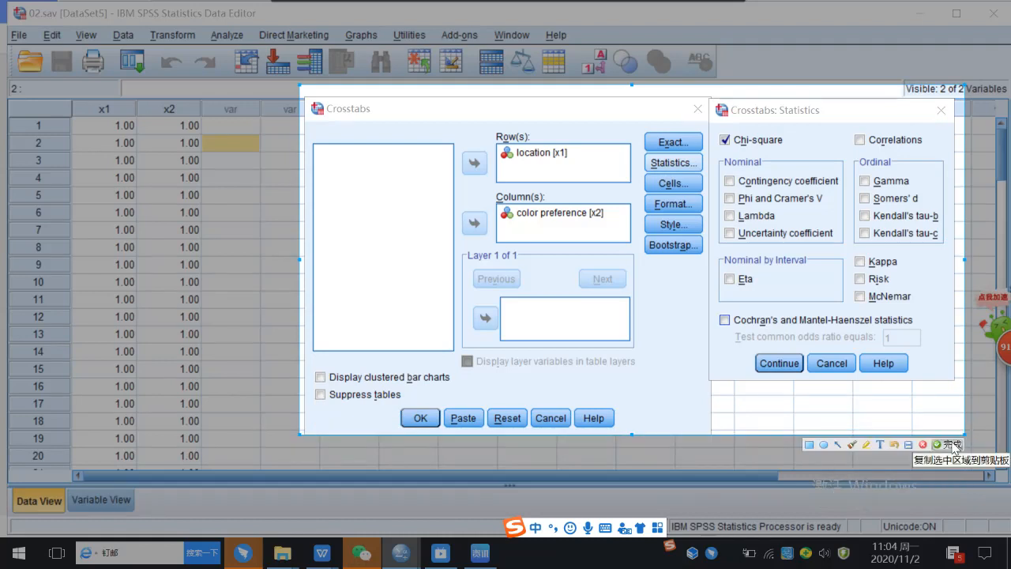
left_click(947, 444)
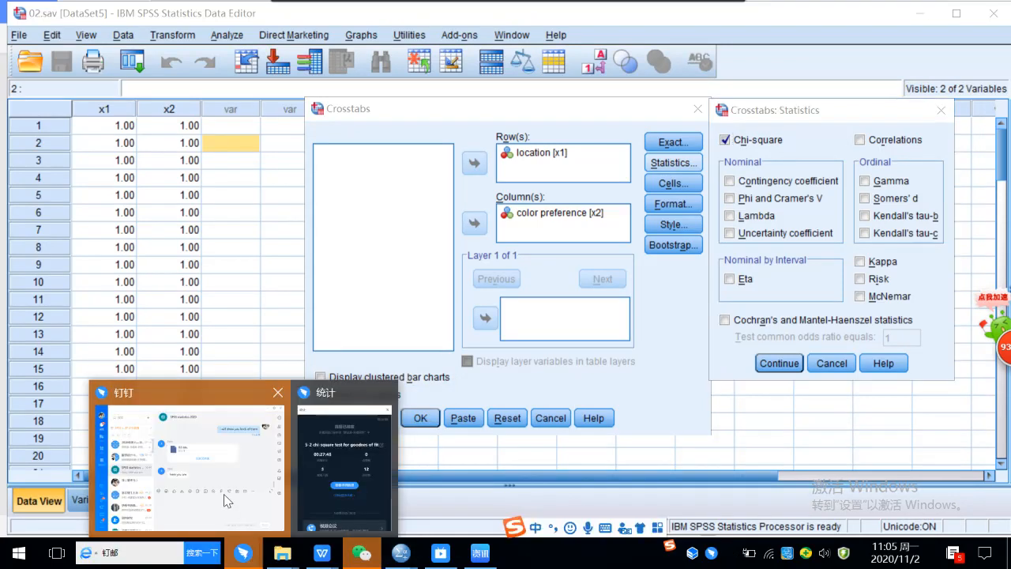
left_click(228, 501)
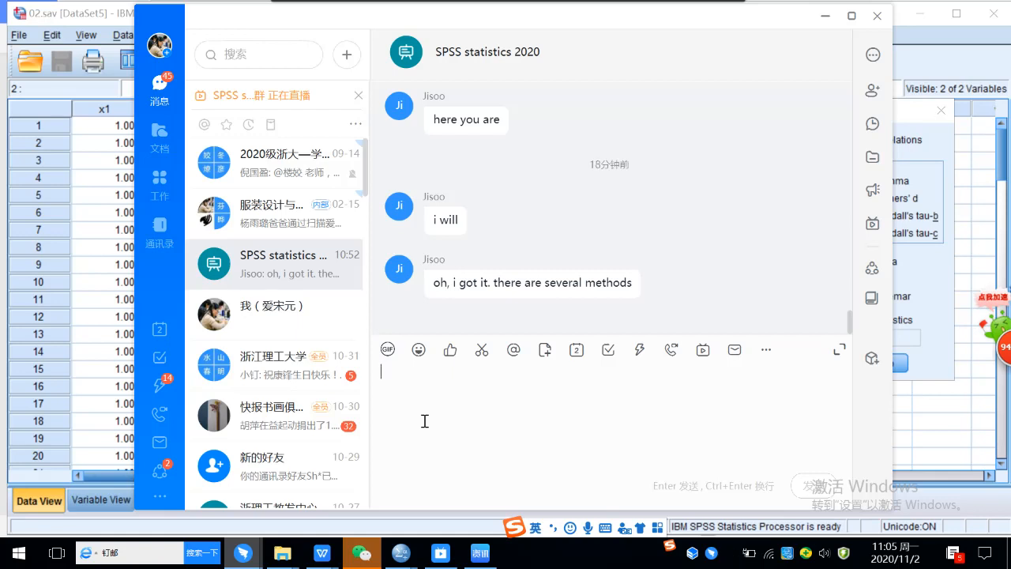
key("ctrl+v")
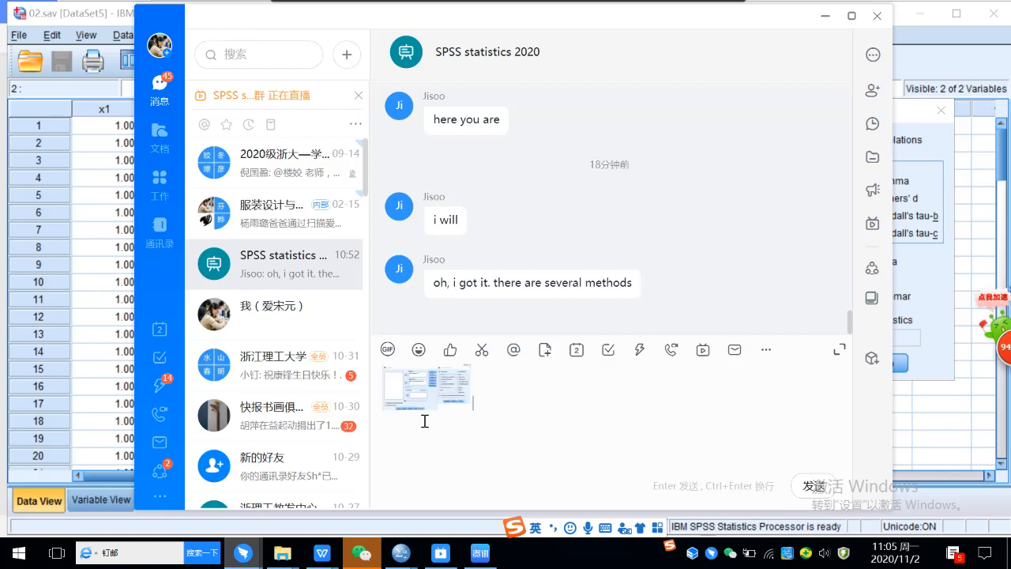
left_click(808, 487)
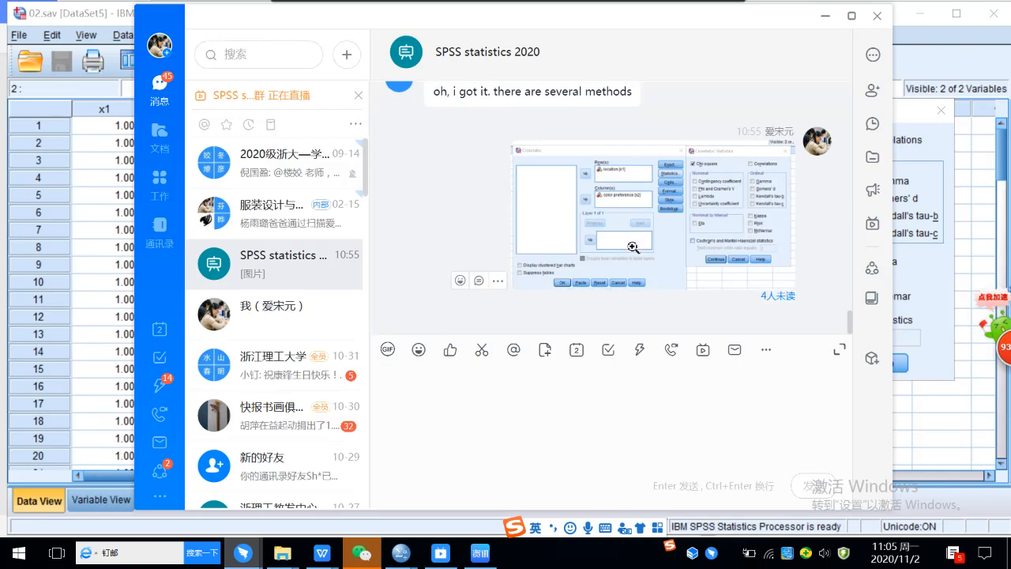
left_click(822, 18)
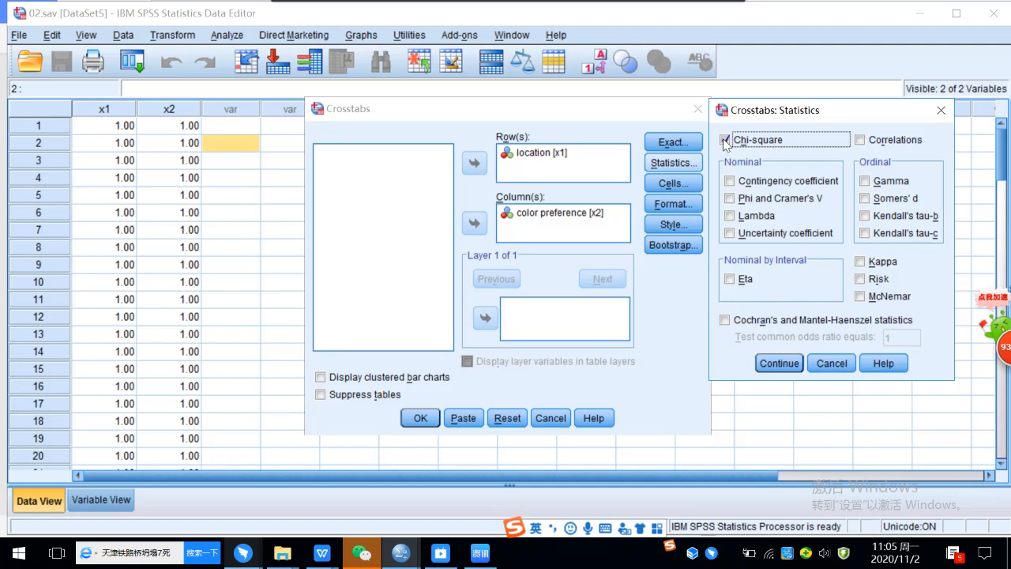
Step: Accept the Chi-square statistic, run the location by color preference crosstabulation in SPSS, and review the Chi-Square Tests table
left_click(779, 363)
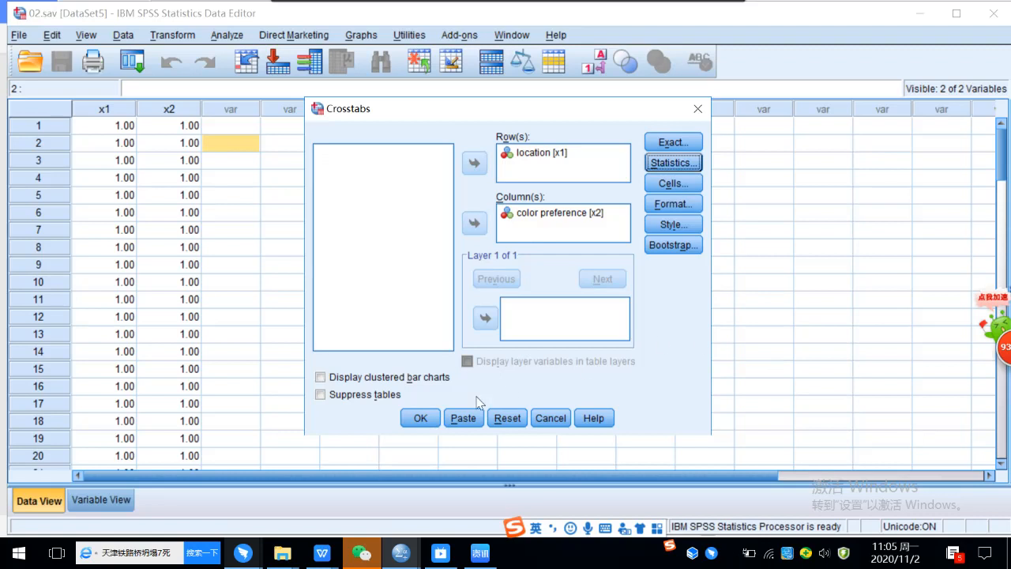
left_click(419, 419)
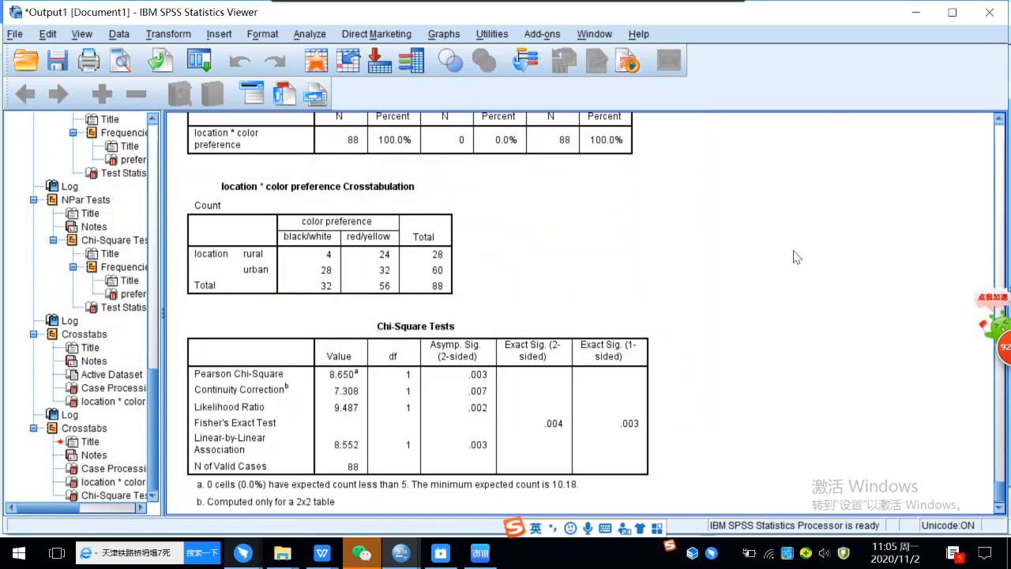
scroll(794, 255, "up", 3)
scroll(794, 255, "down", 3)
scroll(794, 255, "down", 1)
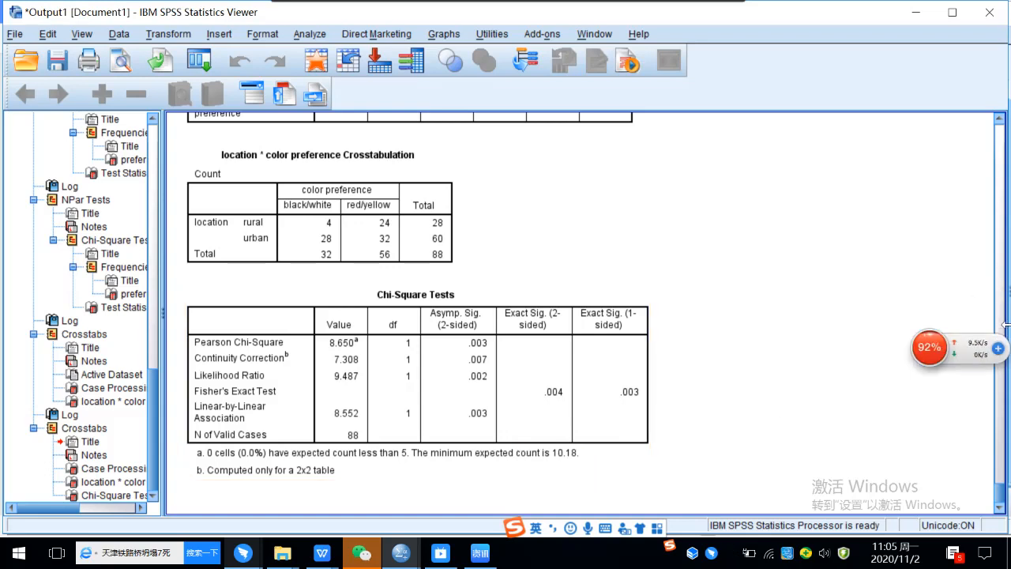
Step: Capture the Chi-Square Tests table with its footnotes and send the screenshot to the SPSS statistics 2020 group in DingTalk
key("ctrl+shift+a")
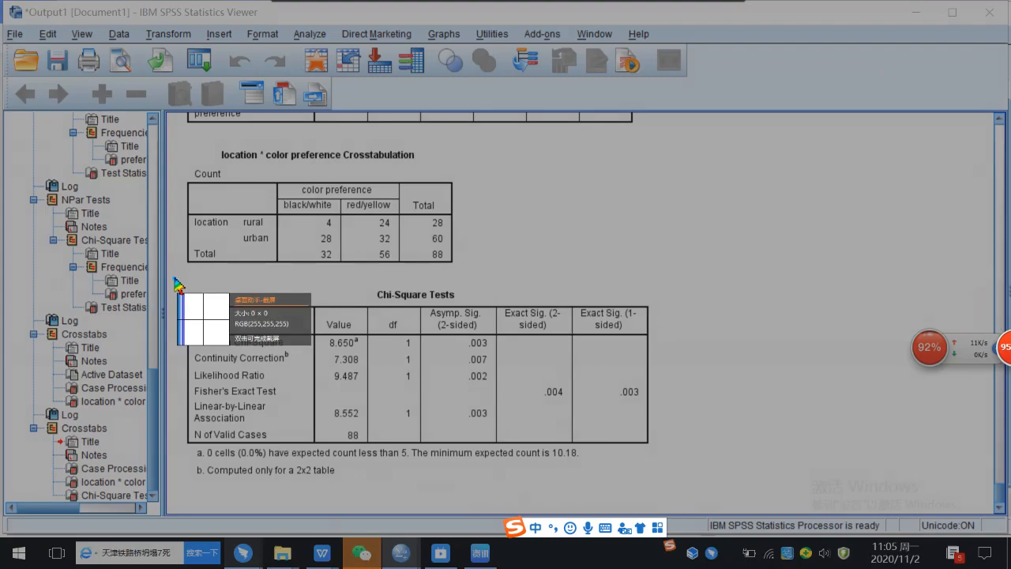
left_click_drag(174, 278, 677, 488)
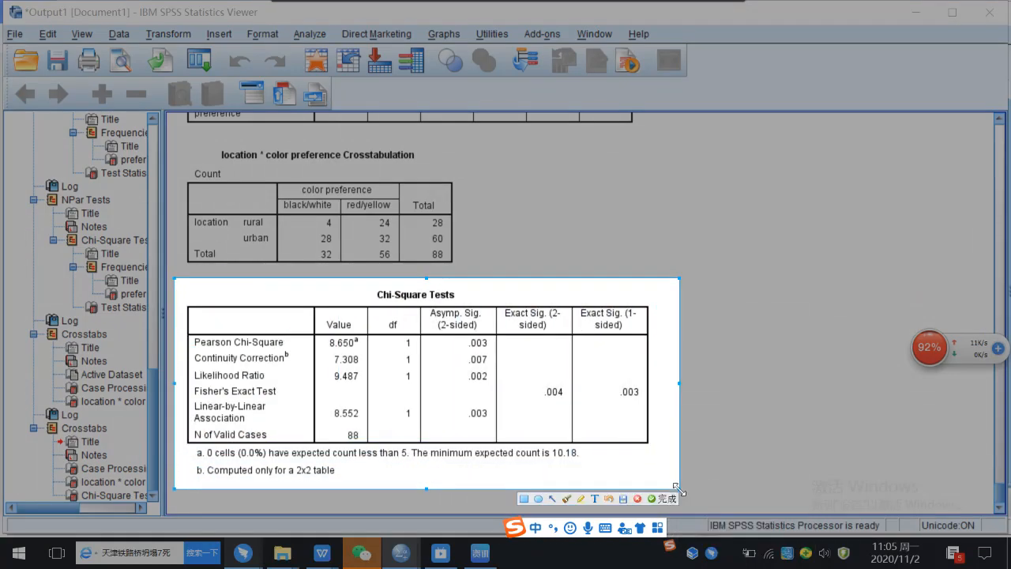
left_click(662, 499)
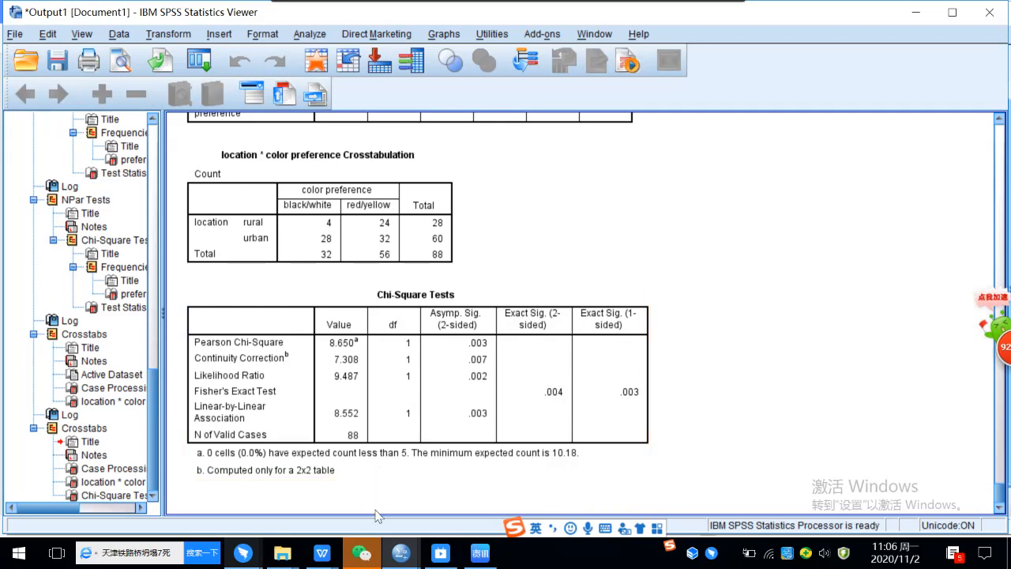
mouse_move(254, 559)
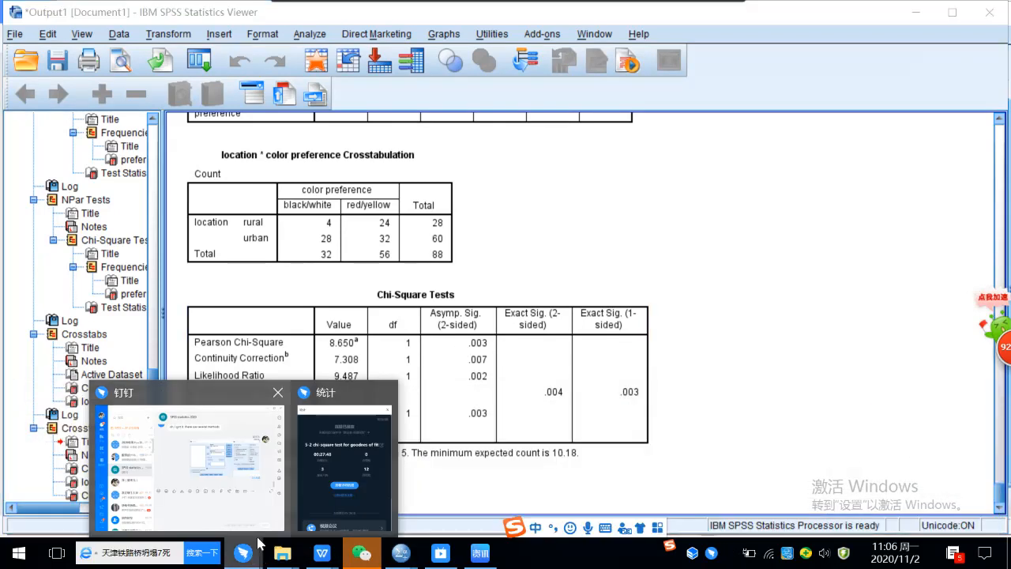
left_click(242, 497)
right_click(449, 399)
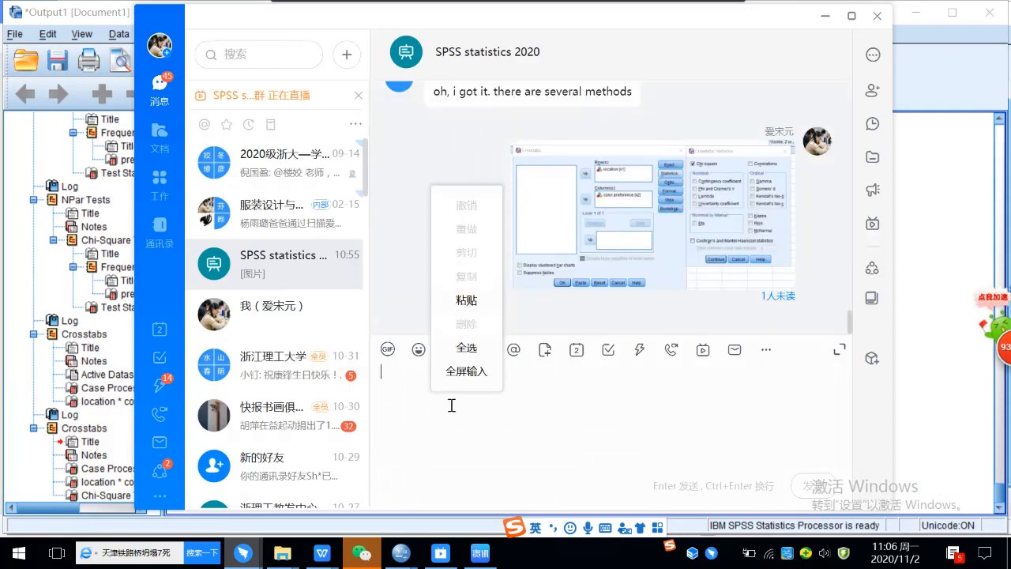
left_click(466, 300)
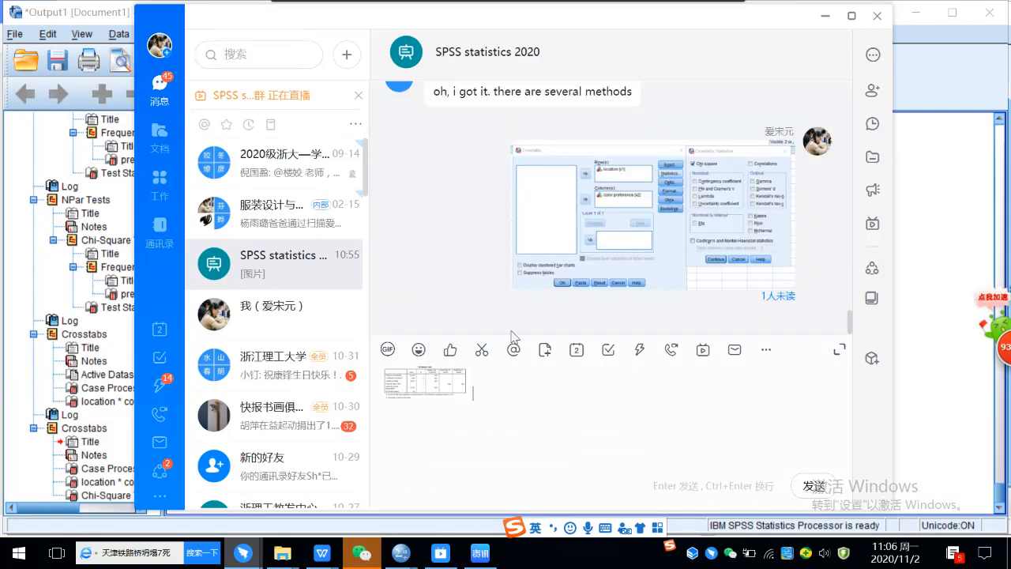
left_click(803, 488)
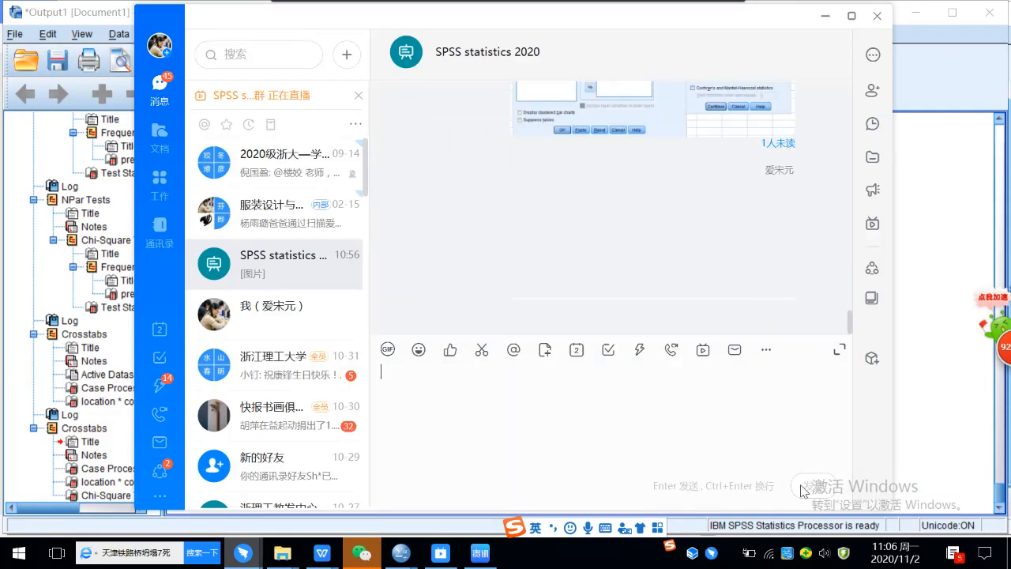
left_click(824, 16)
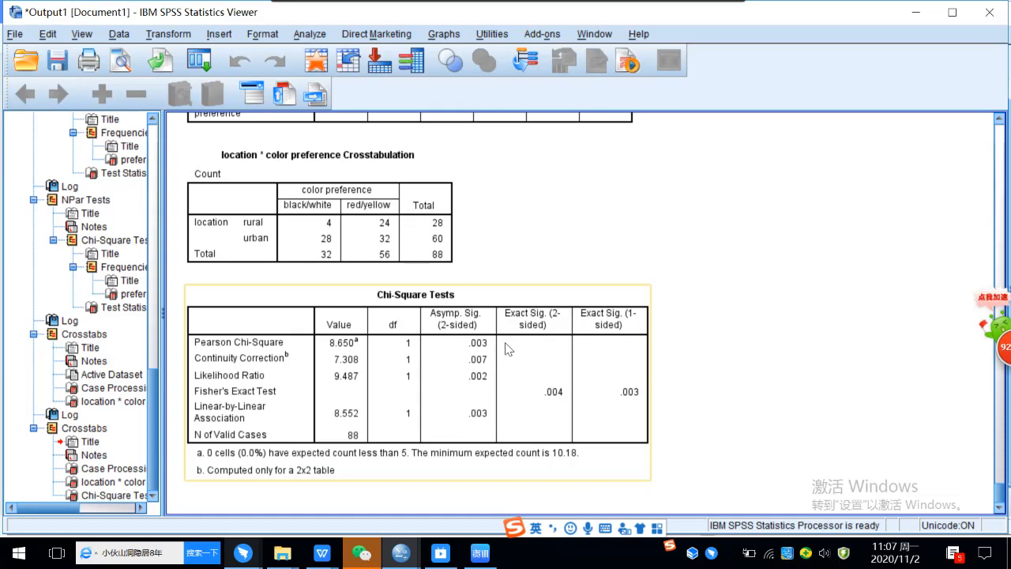
Step: Rerun the location by color preference crosstabulation in SPSS with clustered bar charts displayed, and examine the resulting bar chart
left_click(310, 35)
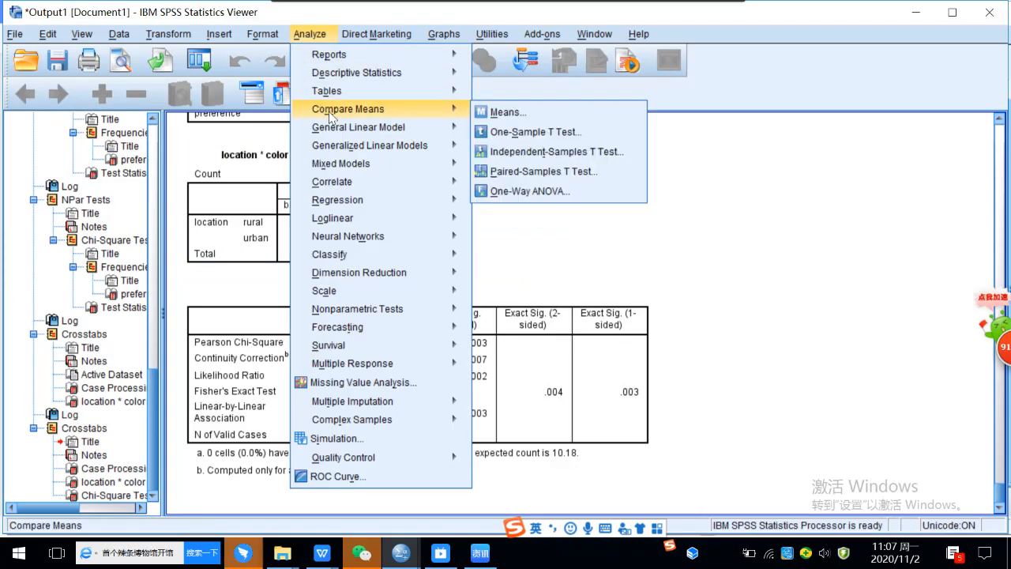
mouse_move(403, 79)
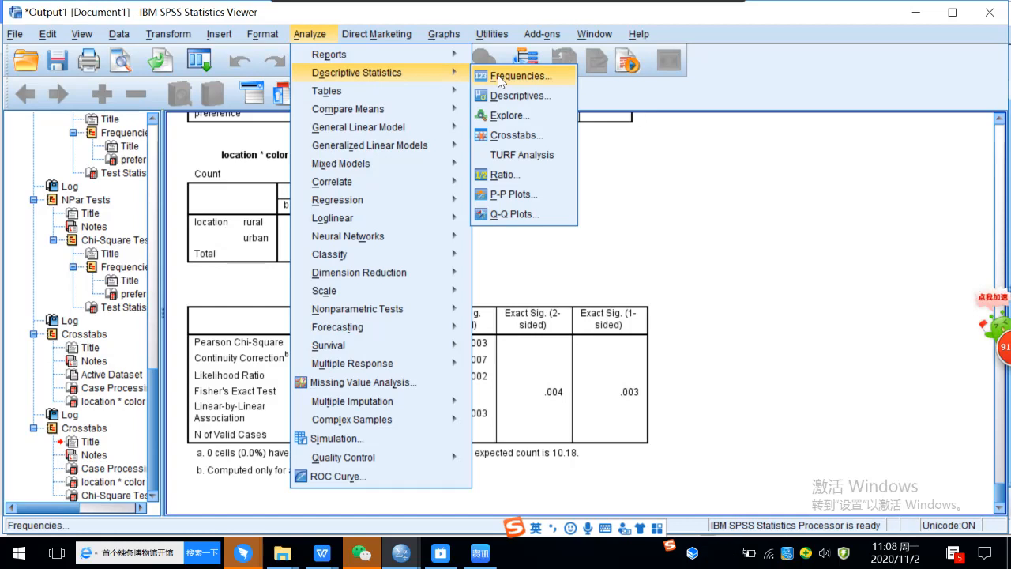
left_click(513, 135)
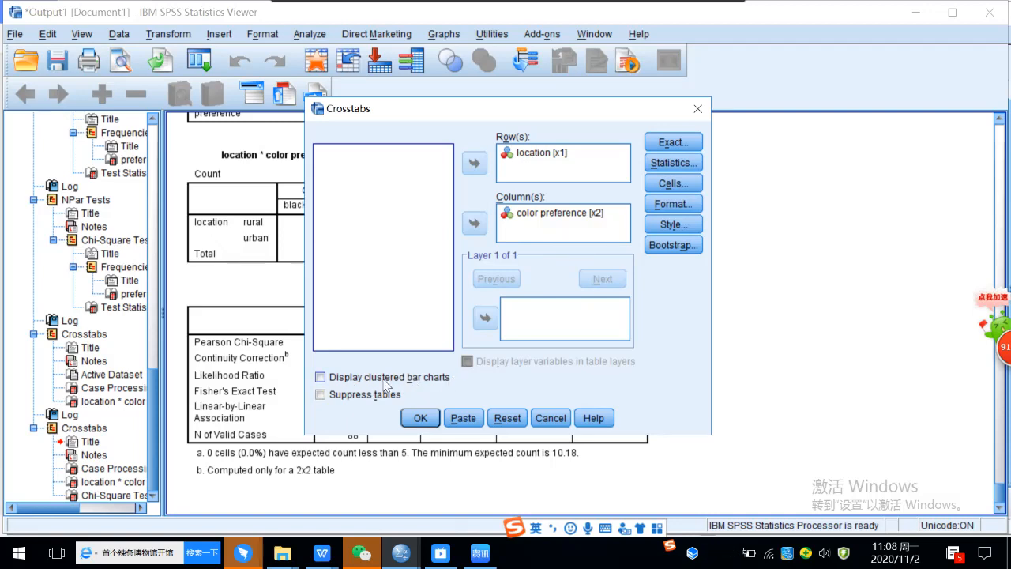
left_click(320, 379)
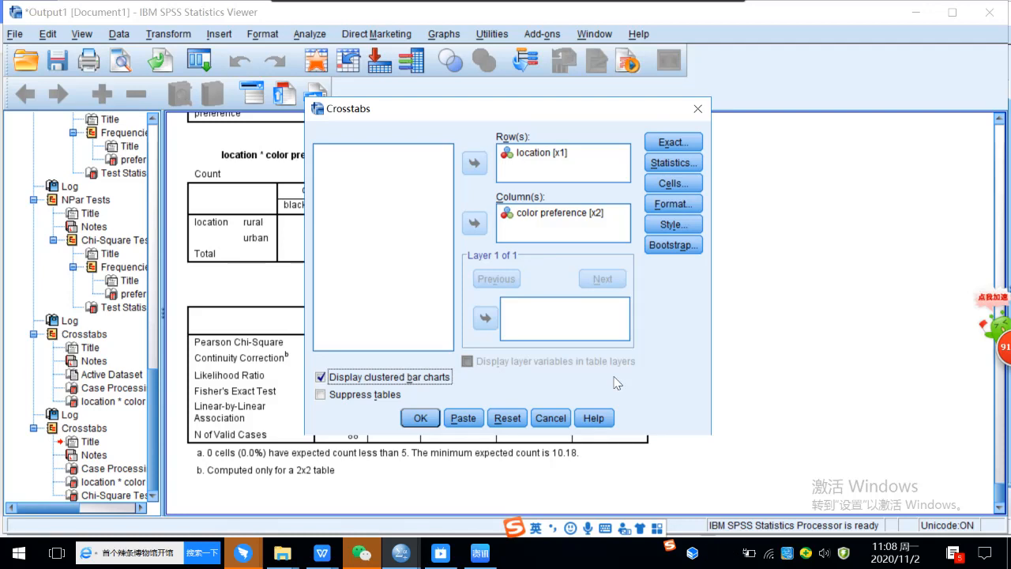
left_click(426, 418)
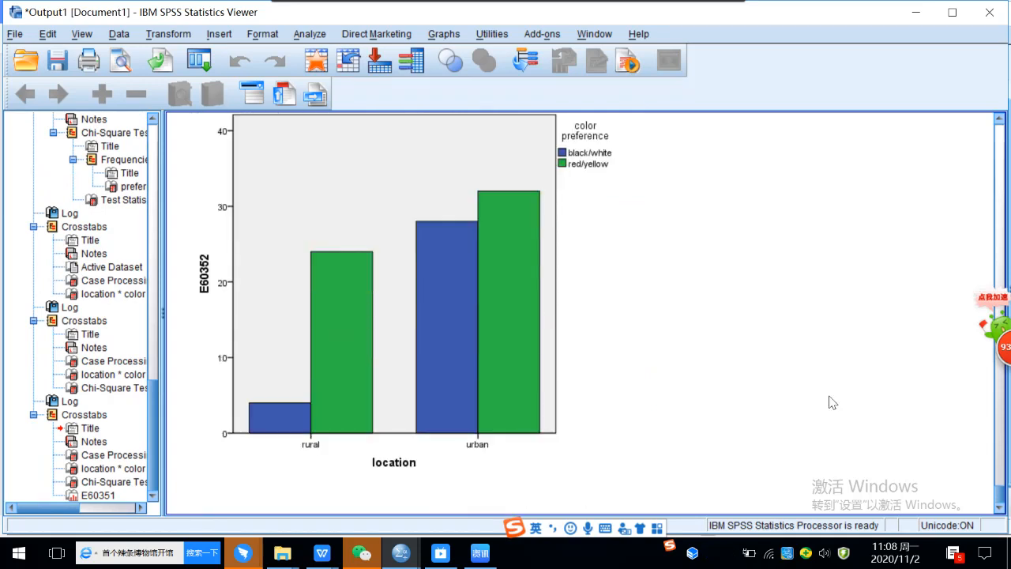
scroll(1001, 200, "up", 10)
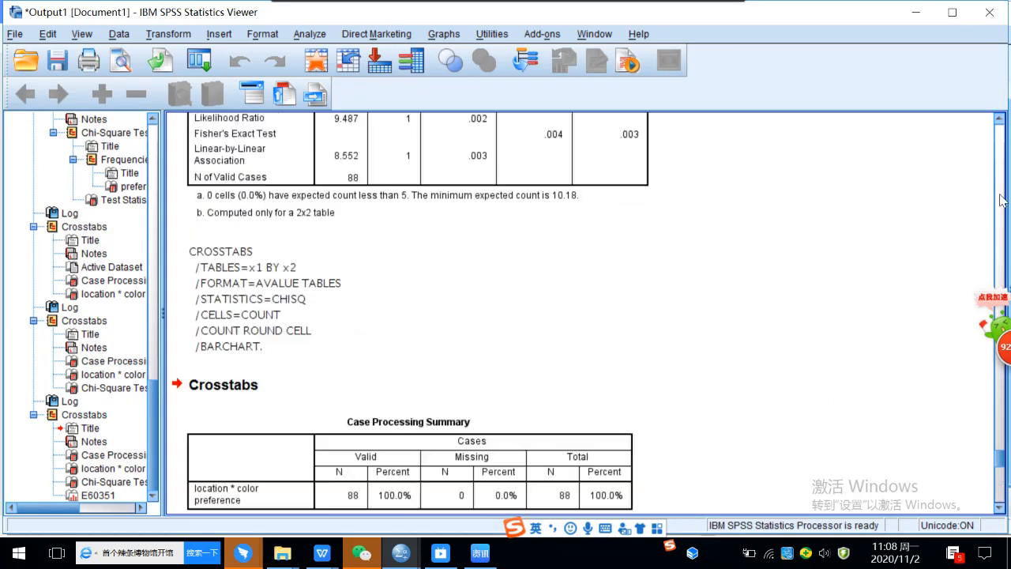
scroll(754, 308, "down", 5)
scroll(753, 313, "down", 15)
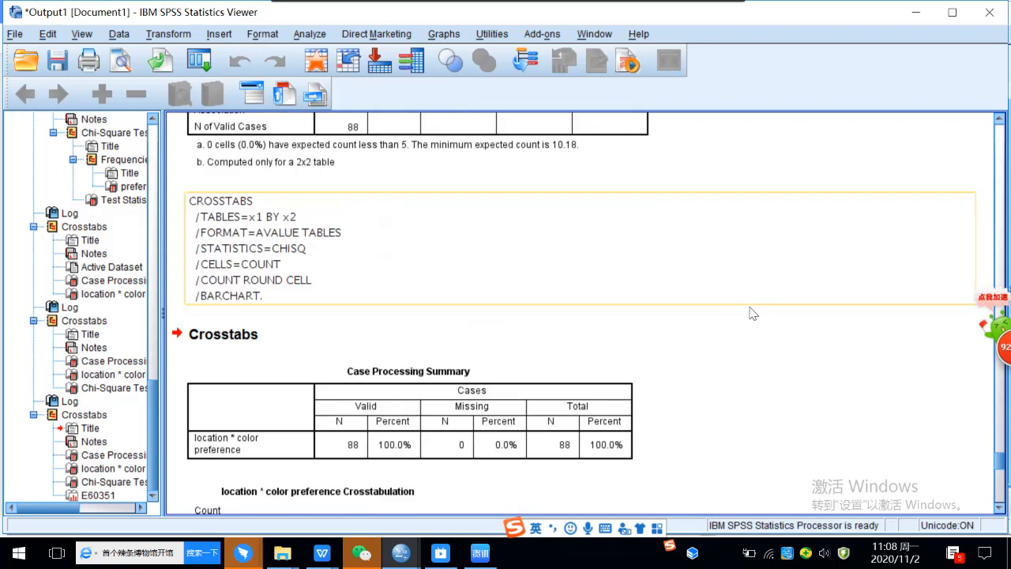
scroll(753, 314, "down", 3)
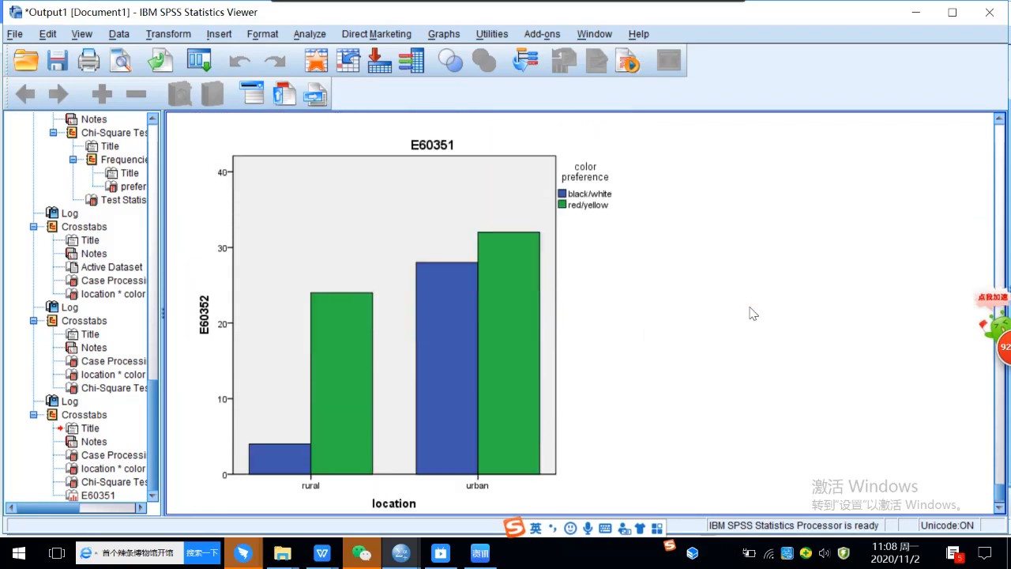
left_click(616, 435)
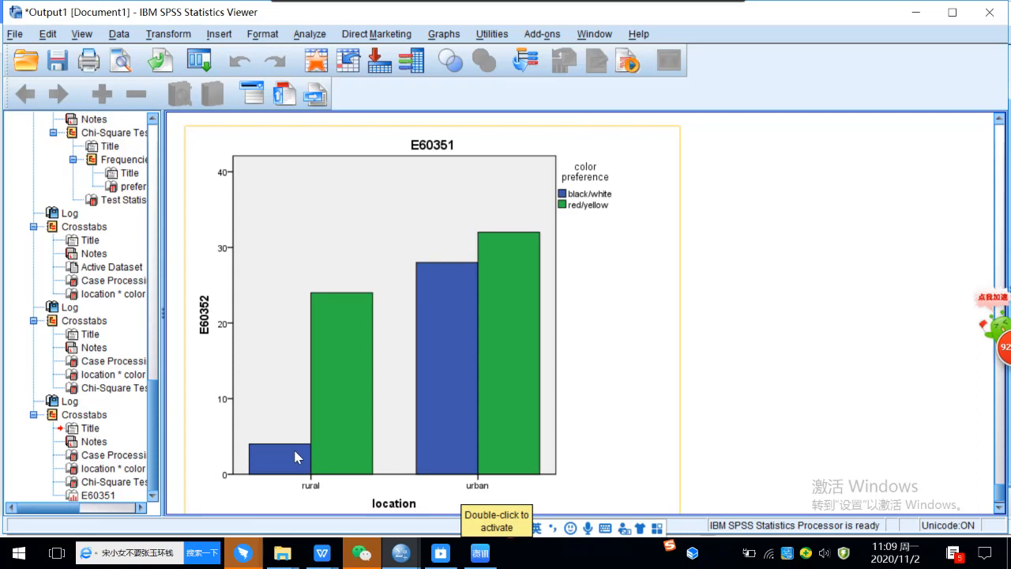
left_click(863, 413)
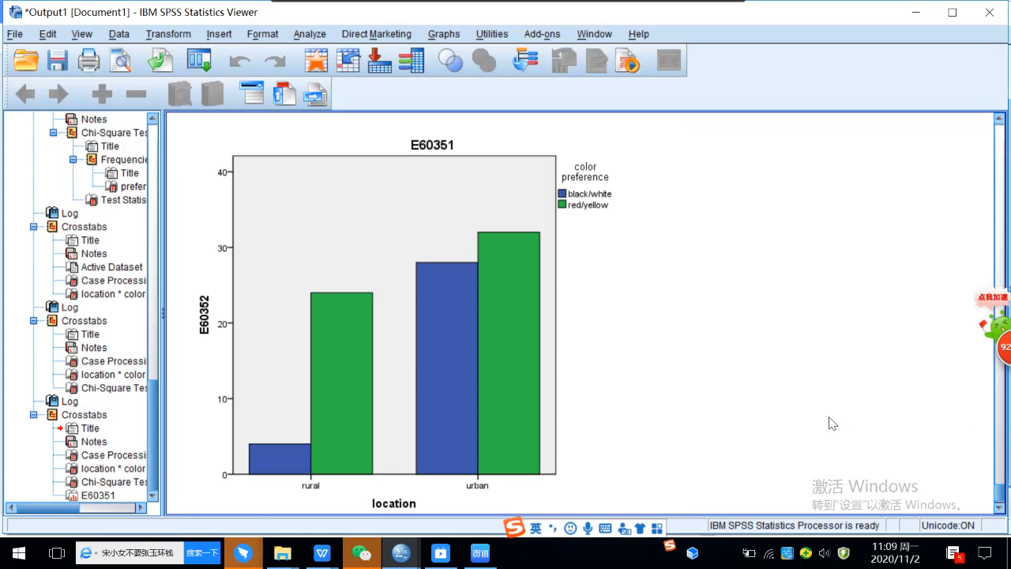
Step: Capture the clustered bar chart with its legend and send the screenshot to the SPSS statistics 2020 group in DingTalk
key("ctrl+alt+a")
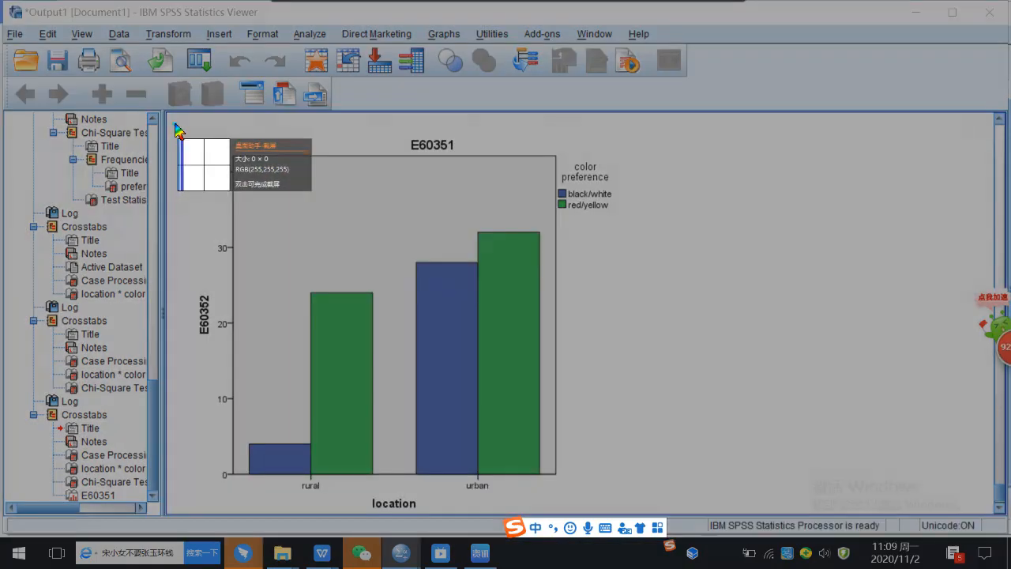
left_click_drag(174, 123, 625, 514)
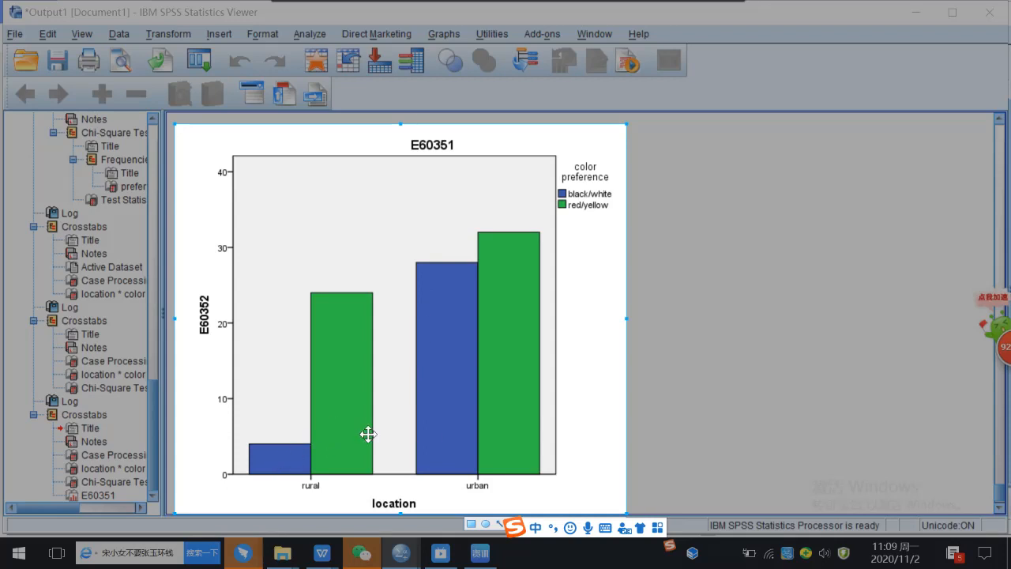
left_click(747, 327)
left_click(723, 442)
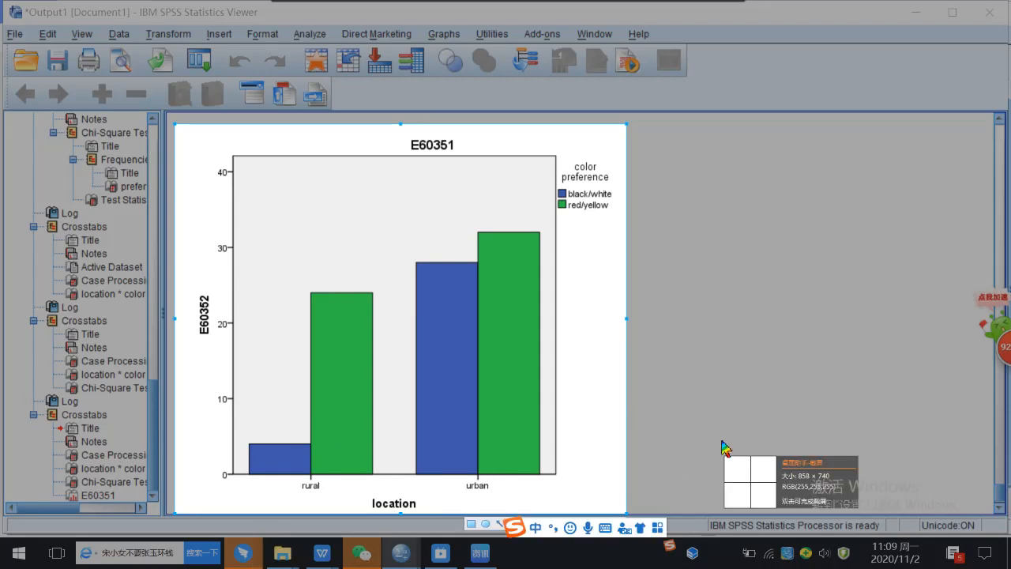
double_click(722, 440)
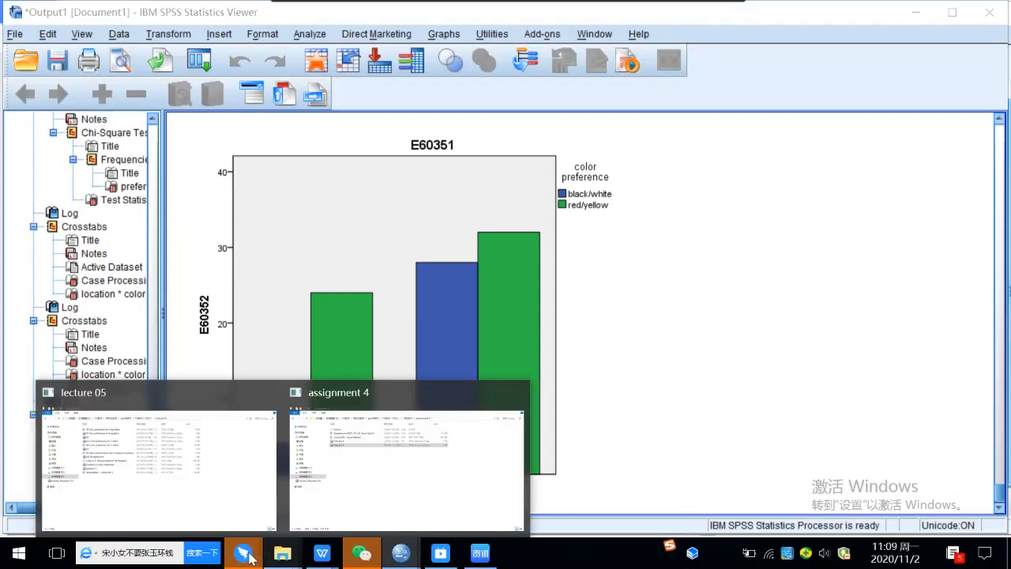
mouse_move(234, 535)
left_click(248, 501)
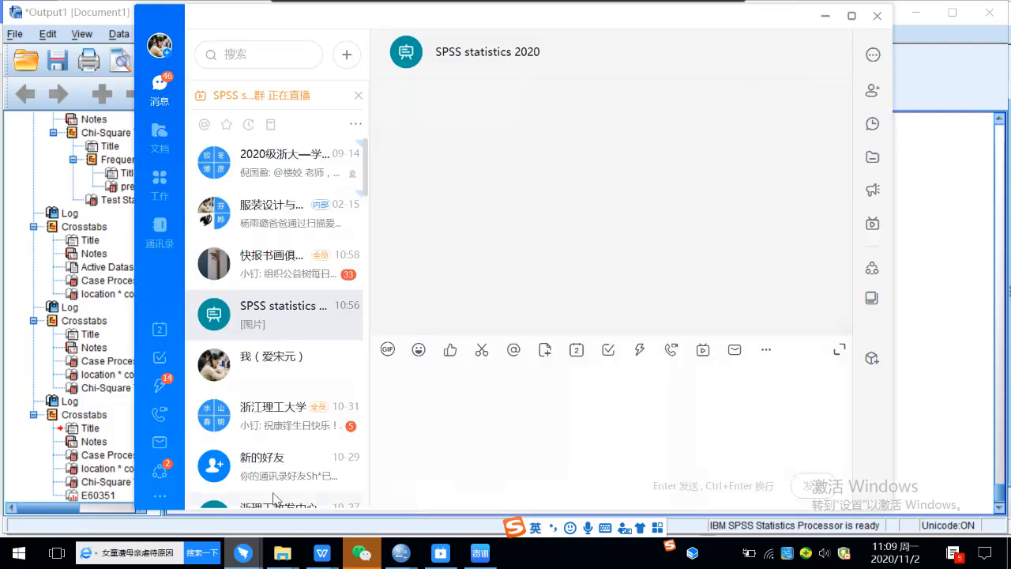
right_click(426, 428)
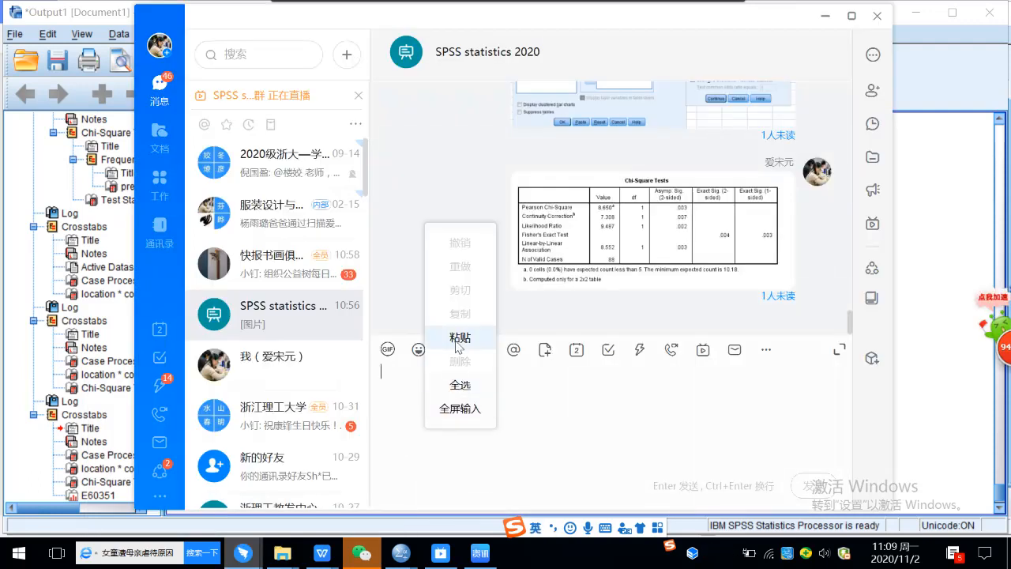
left_click(460, 338)
left_click(809, 485)
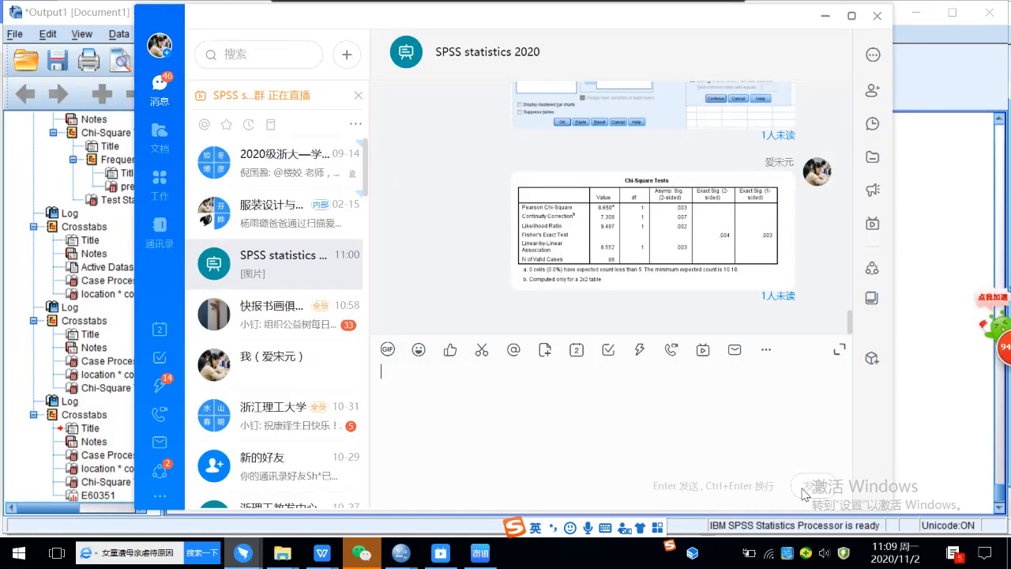
Step: Switch to the Lecture 5 Nonparametric Techniques document in WPS and read section 6.2's chi-square instructions through its results and analysis
left_click(825, 17)
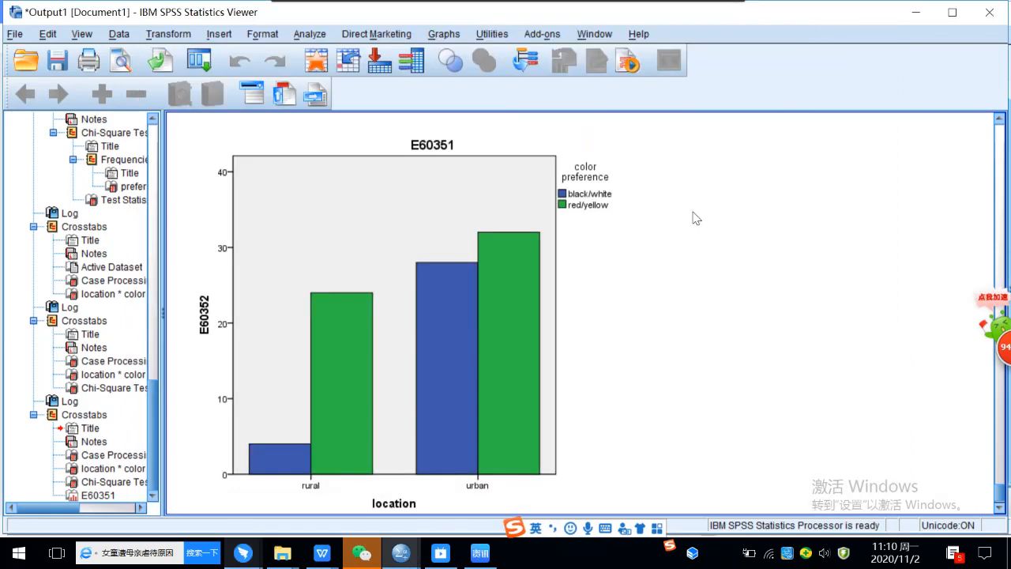
mouse_move(328, 558)
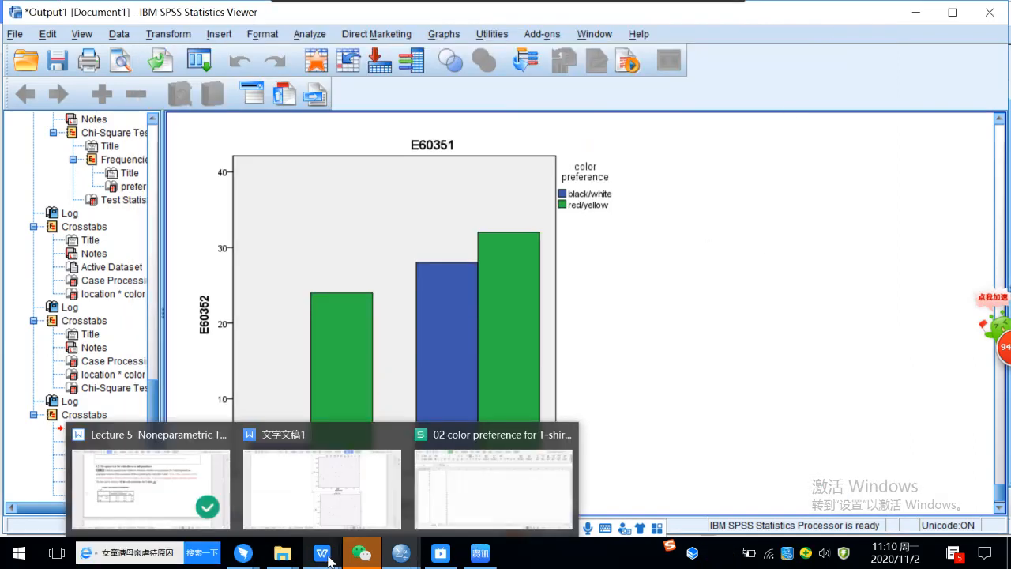
left_click(201, 510)
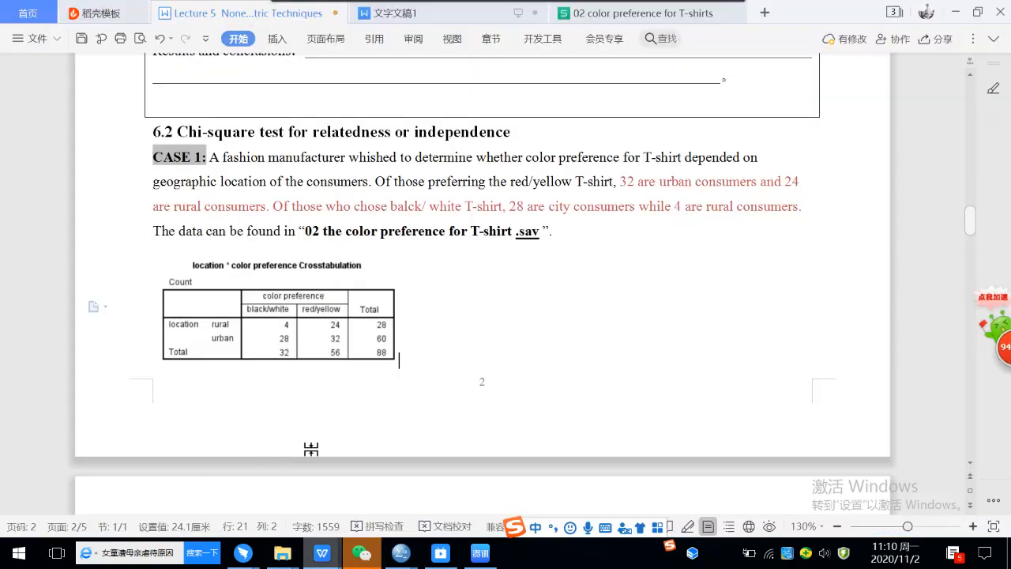
scroll(485, 372, "down", 2)
scroll(508, 354, "down", 4)
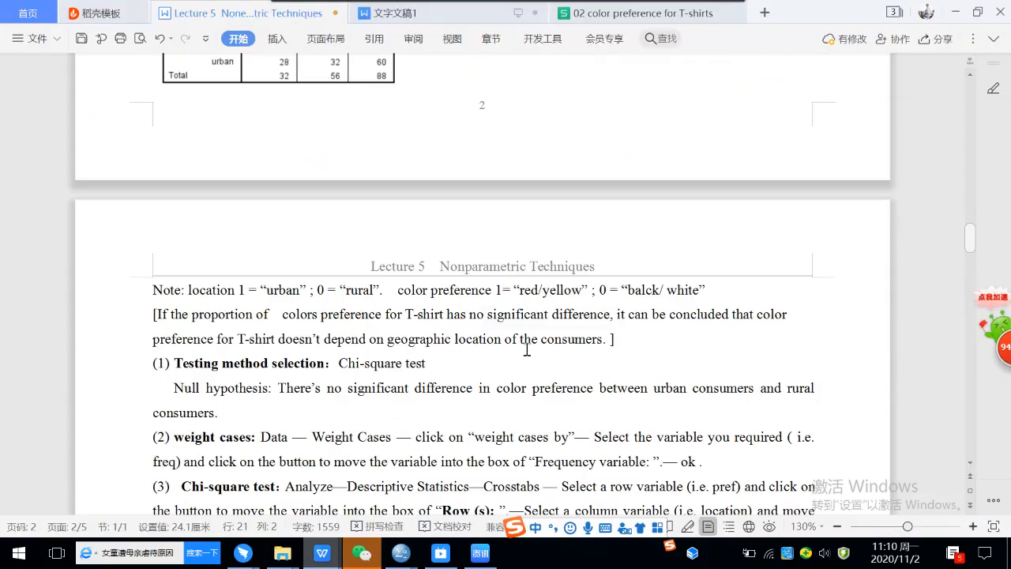
scroll(526, 349, "down", 2)
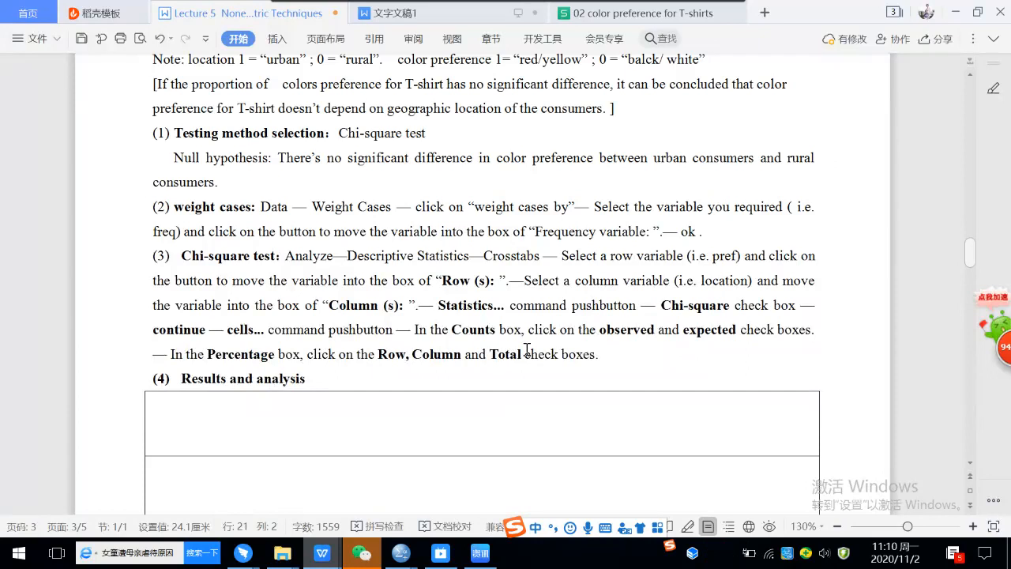
scroll(684, 354, "down", 1)
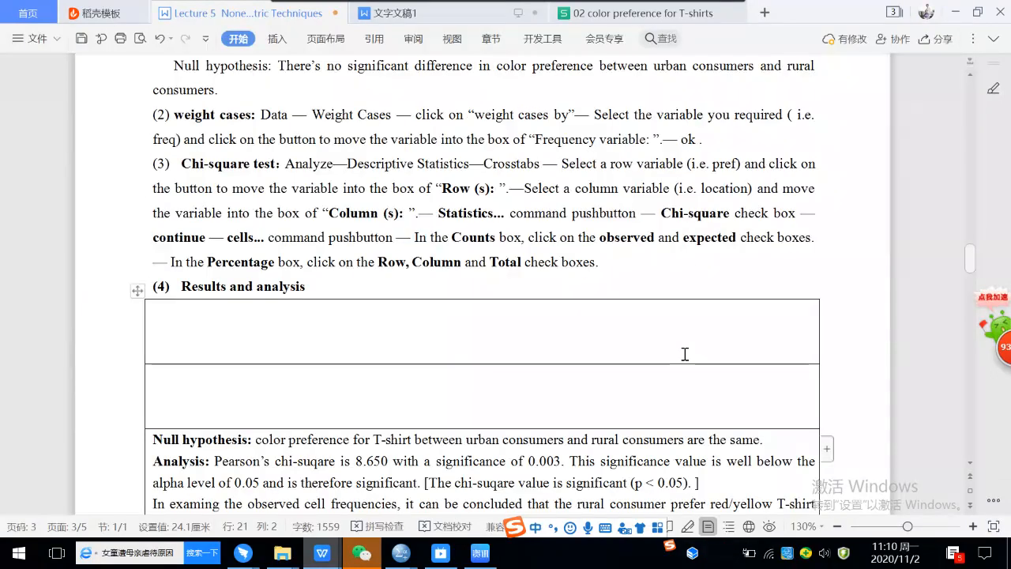
scroll(685, 353, "down", 1)
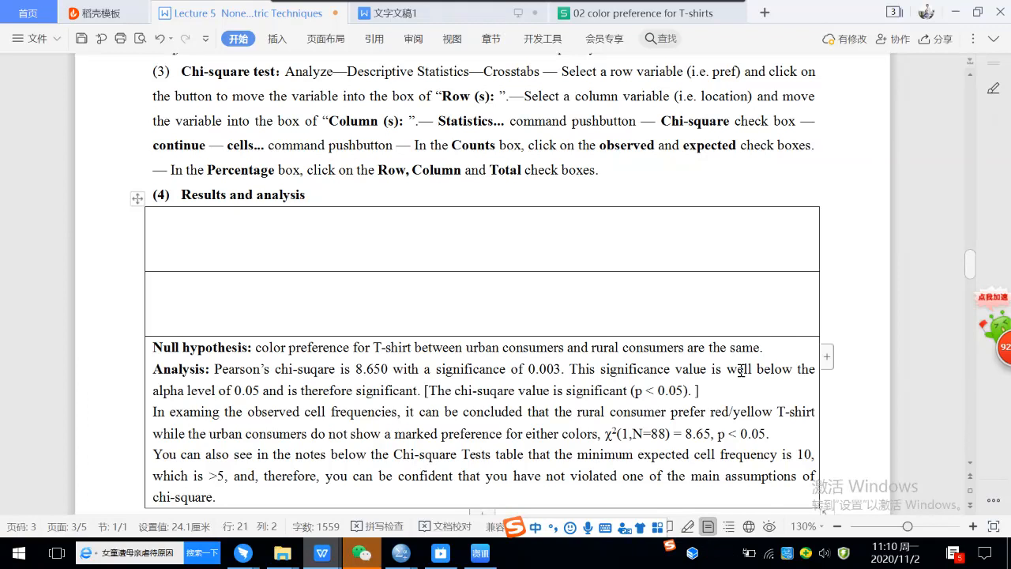
scroll(740, 369, "down", 1)
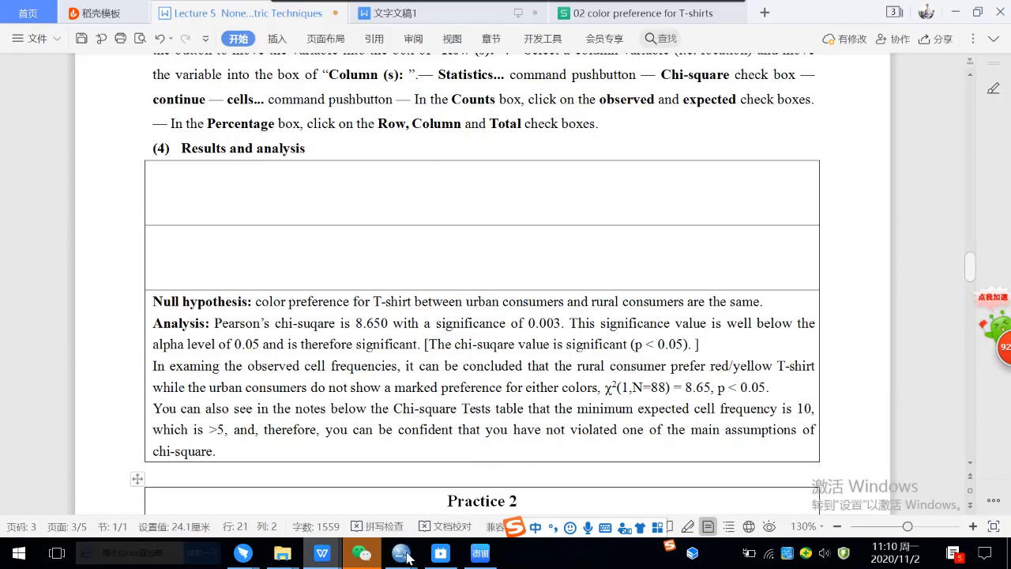
Step: Capture the location, color and freq data from 02 color preference for T-shirt.sav in SPSS and send it to DingTalk's SPSS statistics 2020 group
mouse_move(405, 557)
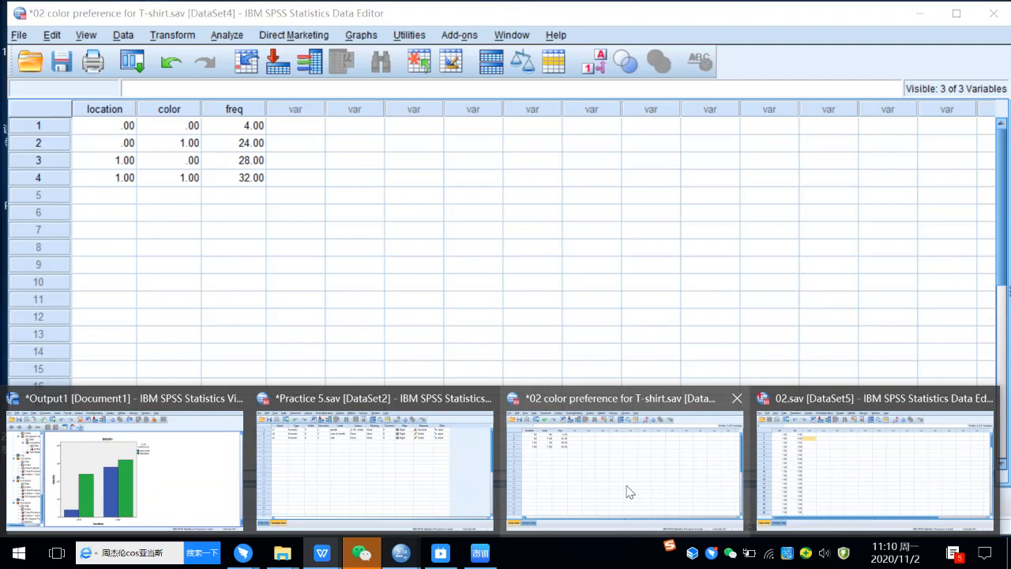
left_click(629, 492)
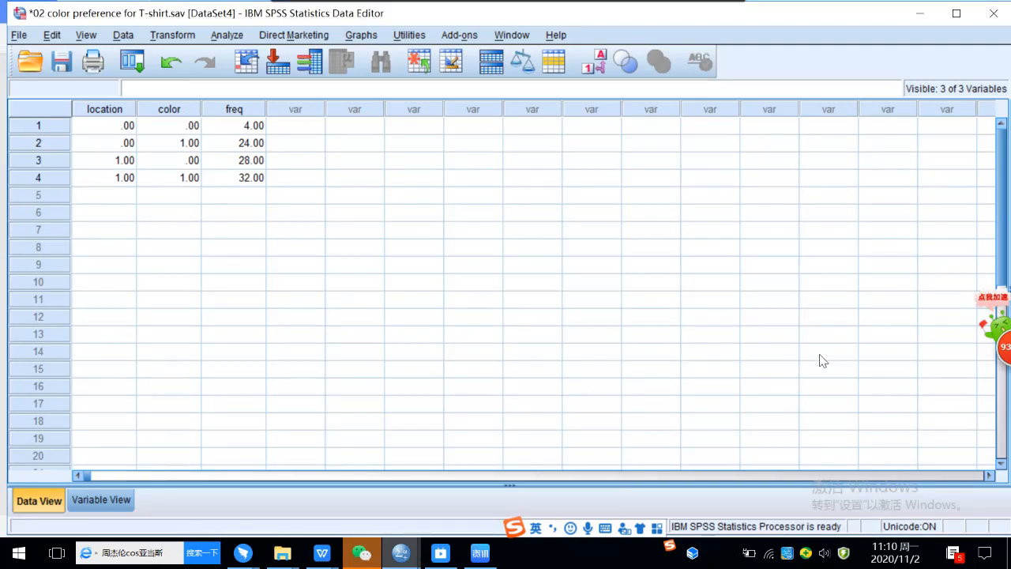
key("ctrl+alt+a")
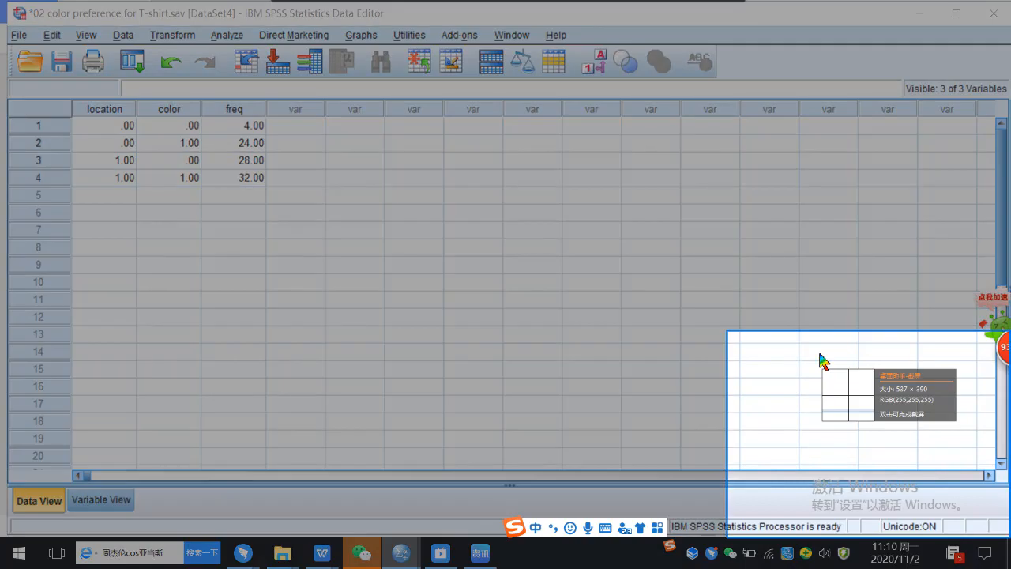
left_click_drag(62, 86, 303, 214)
left_click(286, 224)
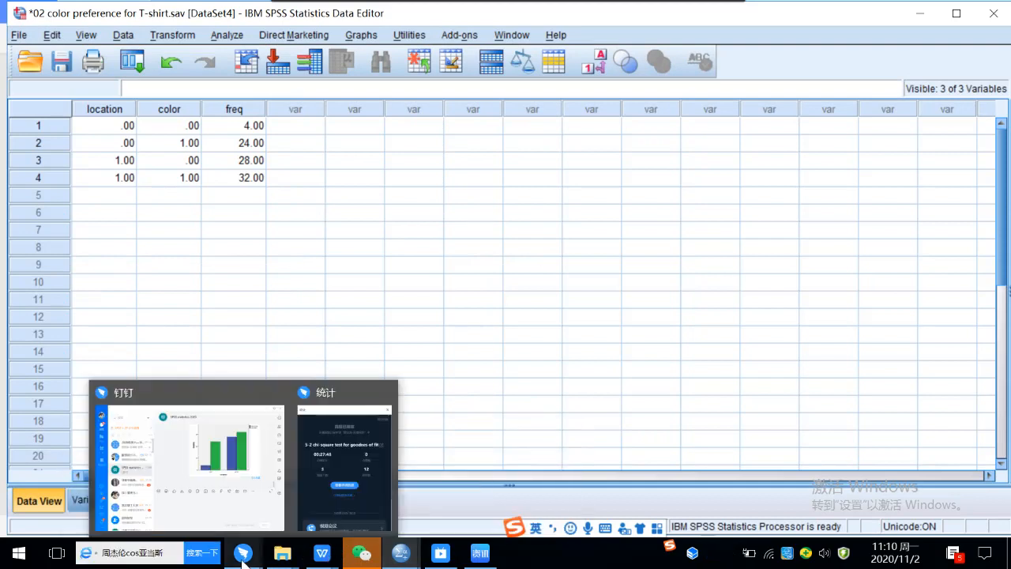
left_click(304, 480)
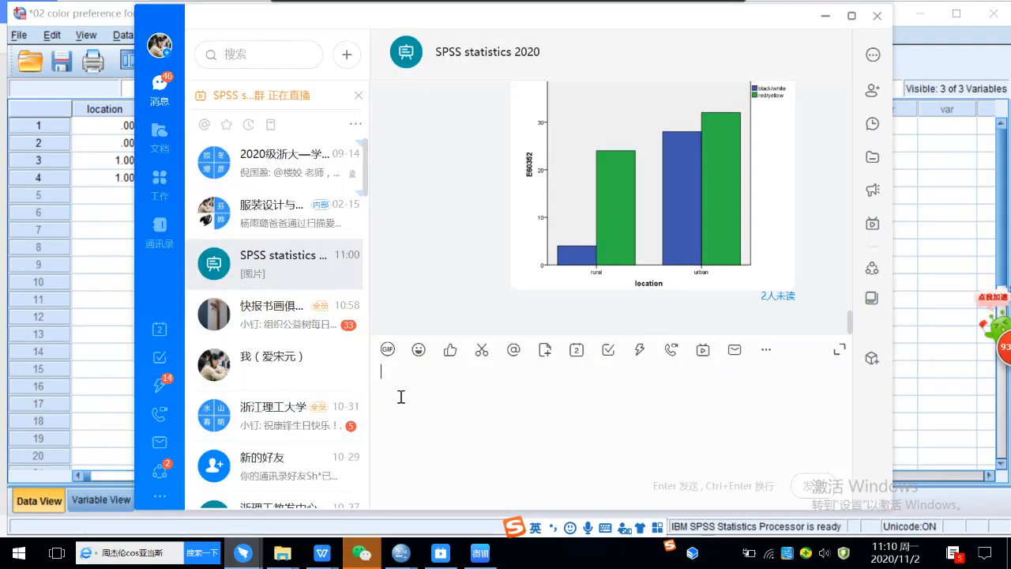
left_click(397, 397)
key("ctrl+v")
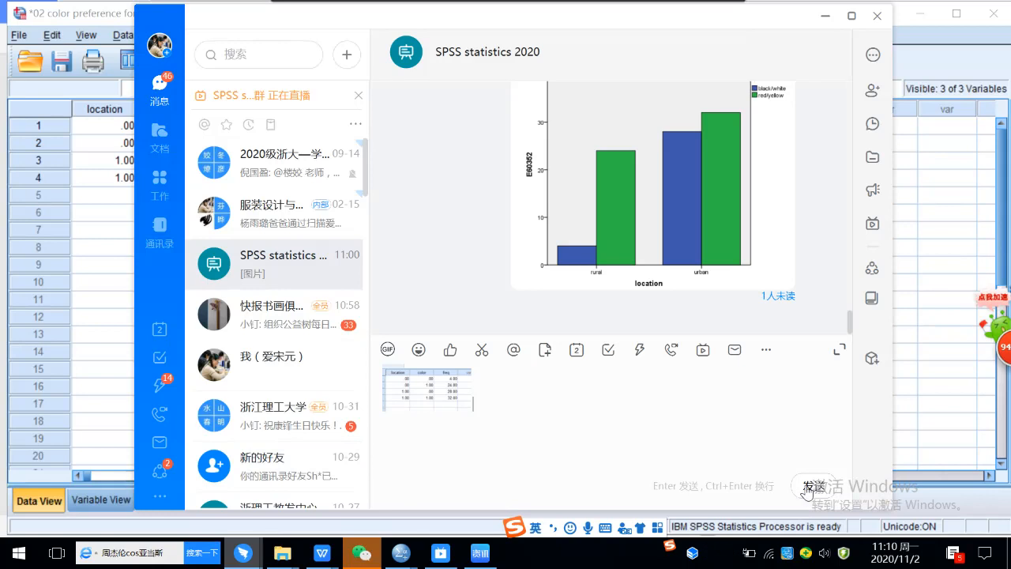
left_click(808, 484)
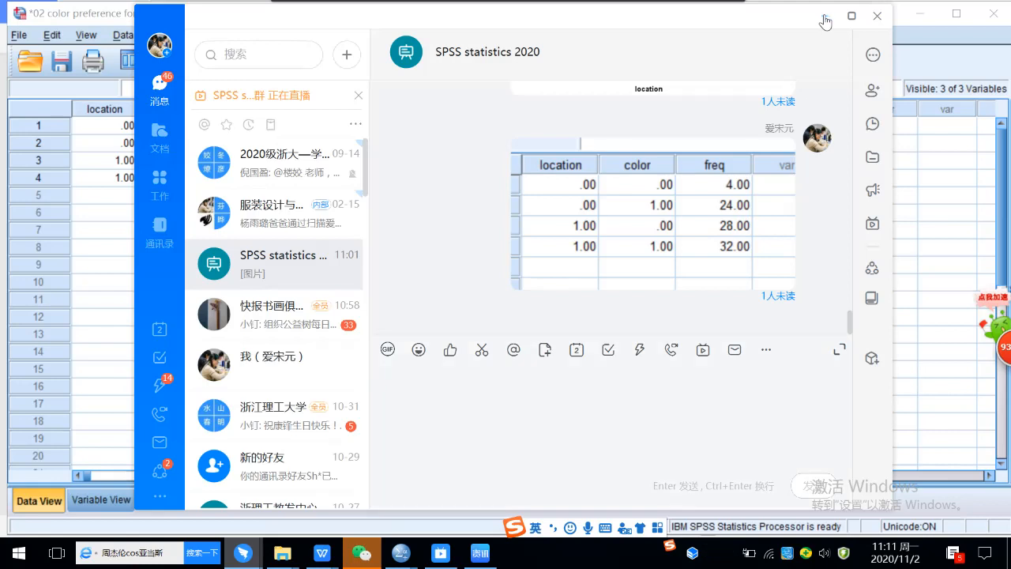
left_click(824, 16)
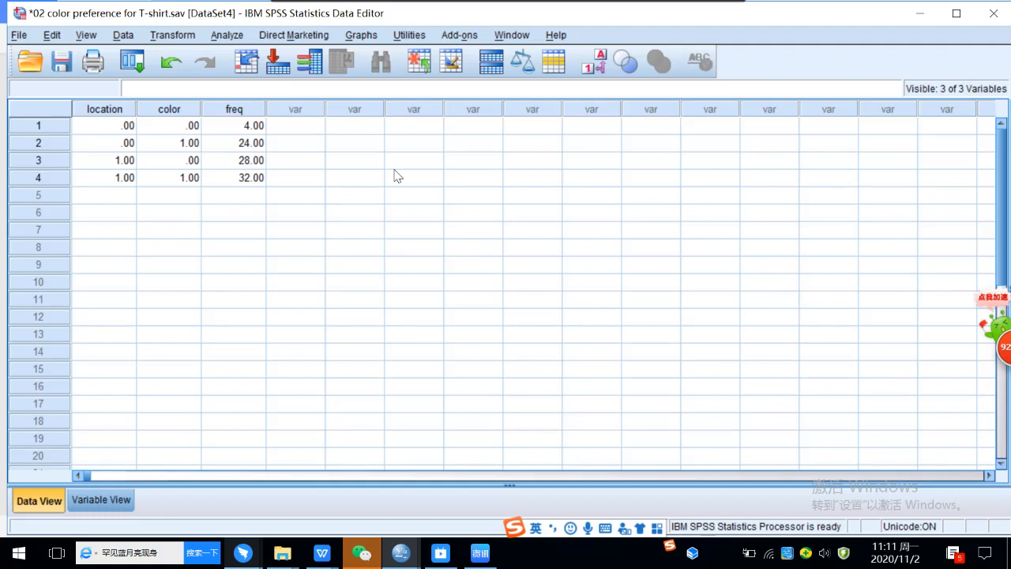
Step: Weight the cases in the SPSS T-shirt color preference dataset by the frequency variable freq
left_click(123, 35)
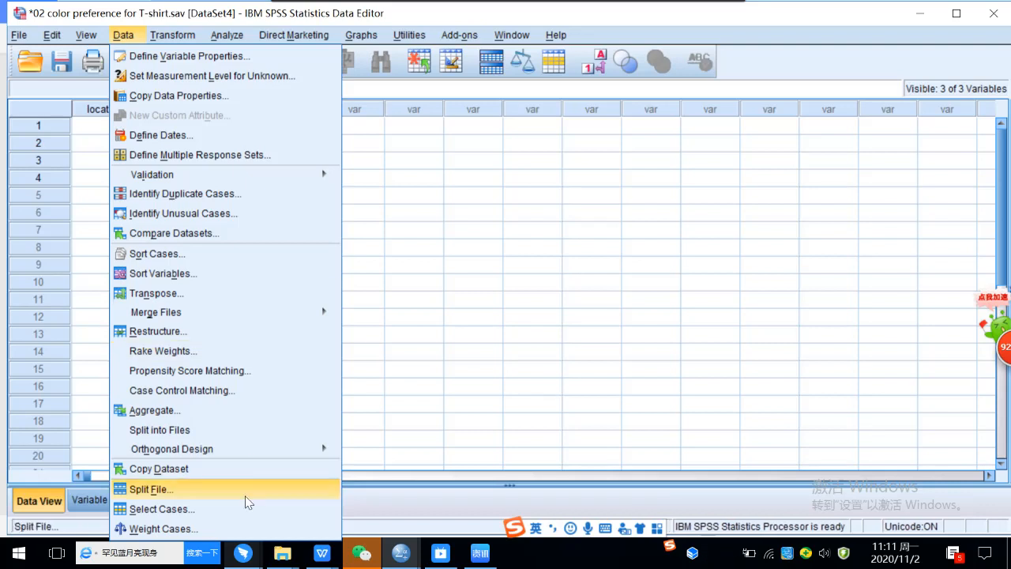
left_click(189, 531)
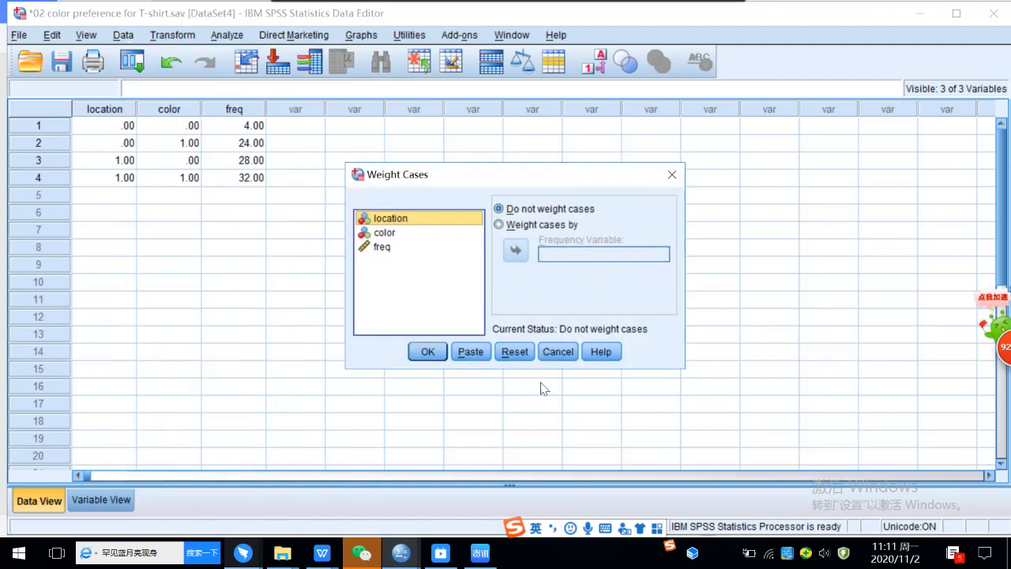
left_click(500, 226)
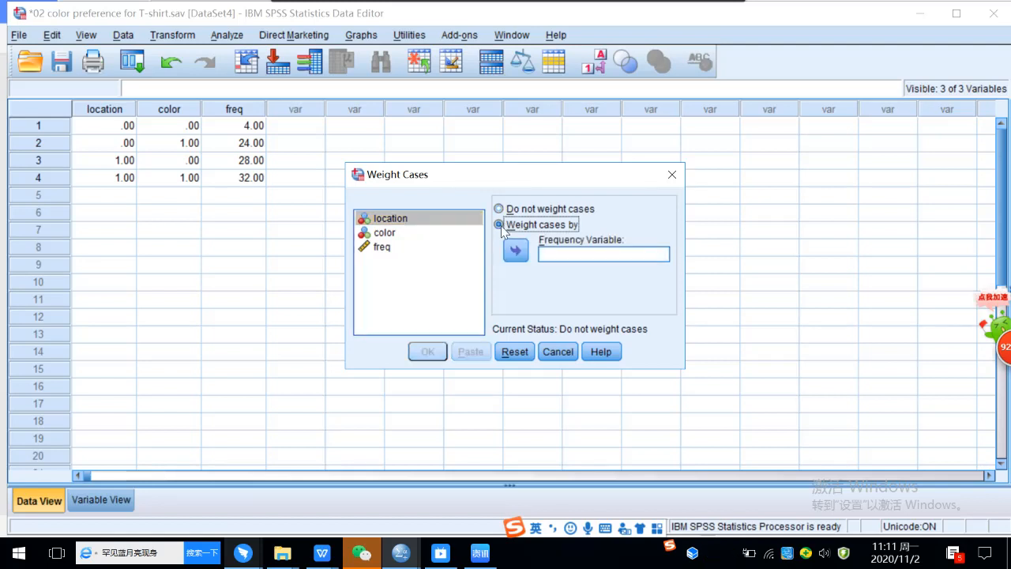
left_click(387, 258)
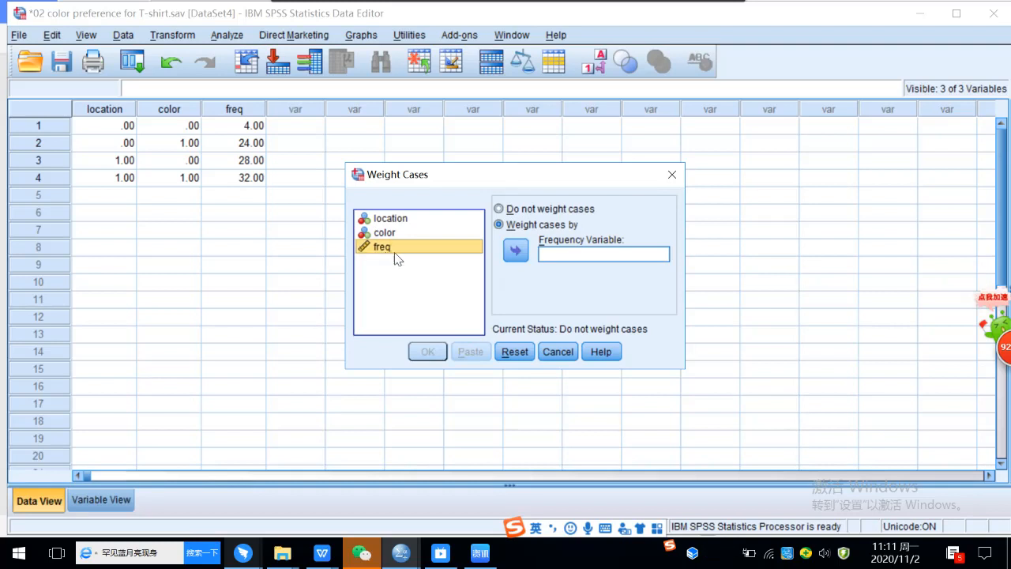
left_click(516, 251)
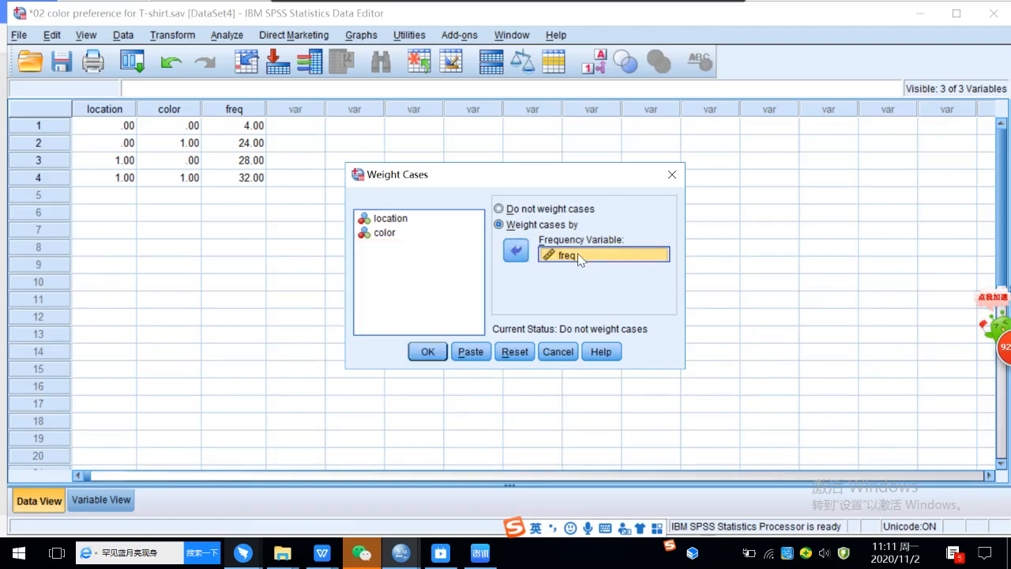
left_click(429, 357)
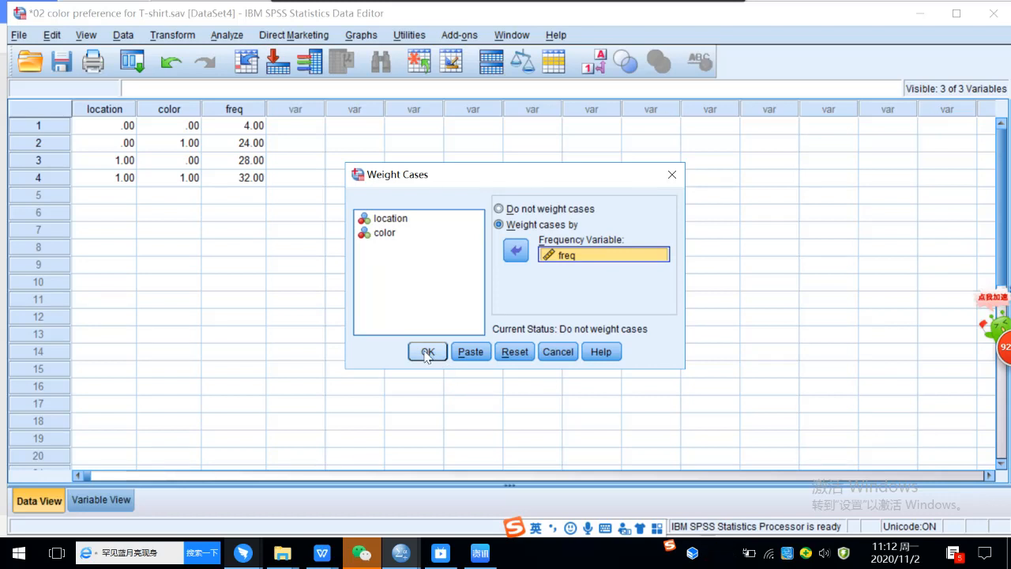
left_click(426, 353)
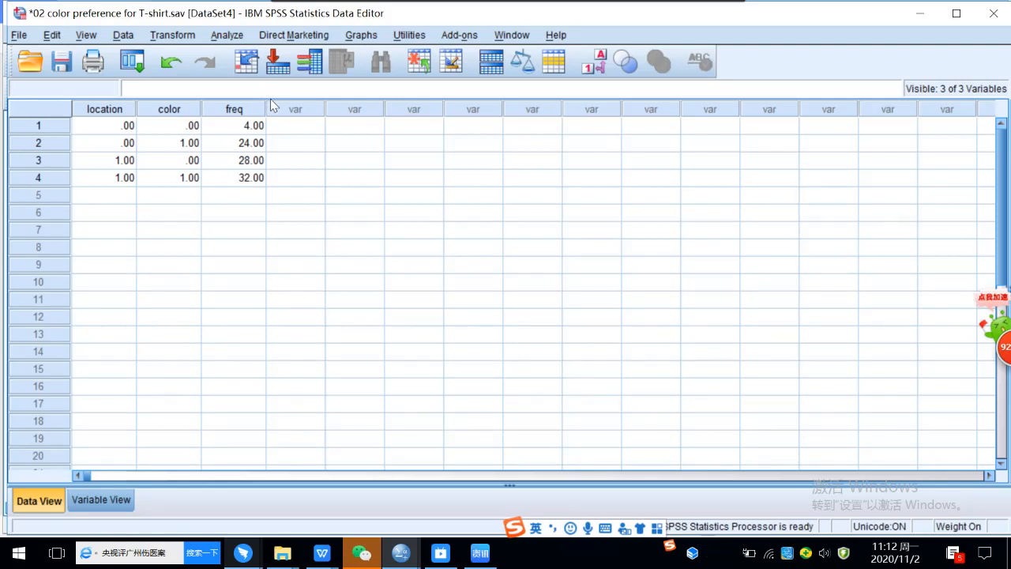
Step: Set up a Crosstabs analysis with location as the row variable and color as the column variable
left_click(228, 35)
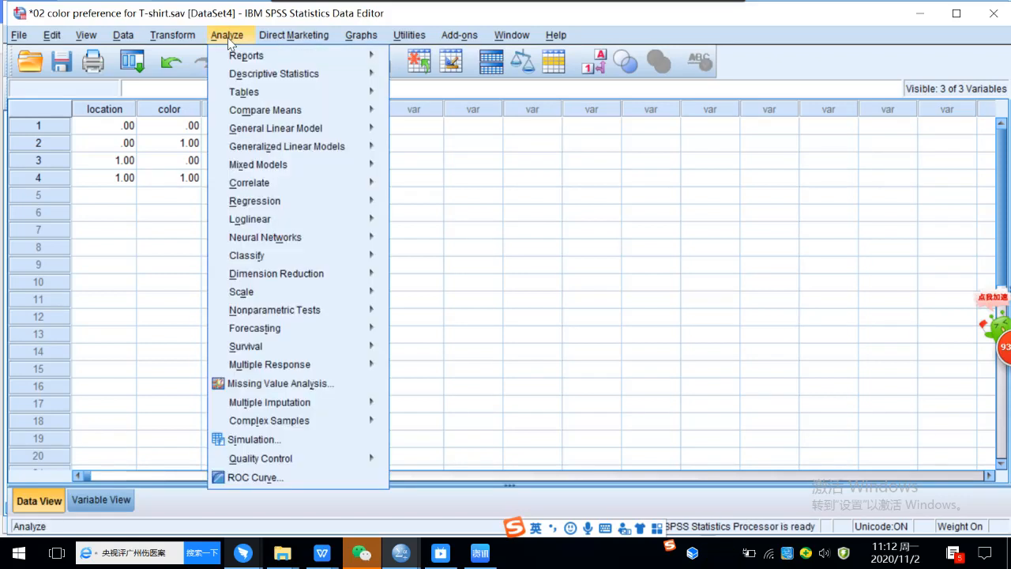
mouse_move(215, 163)
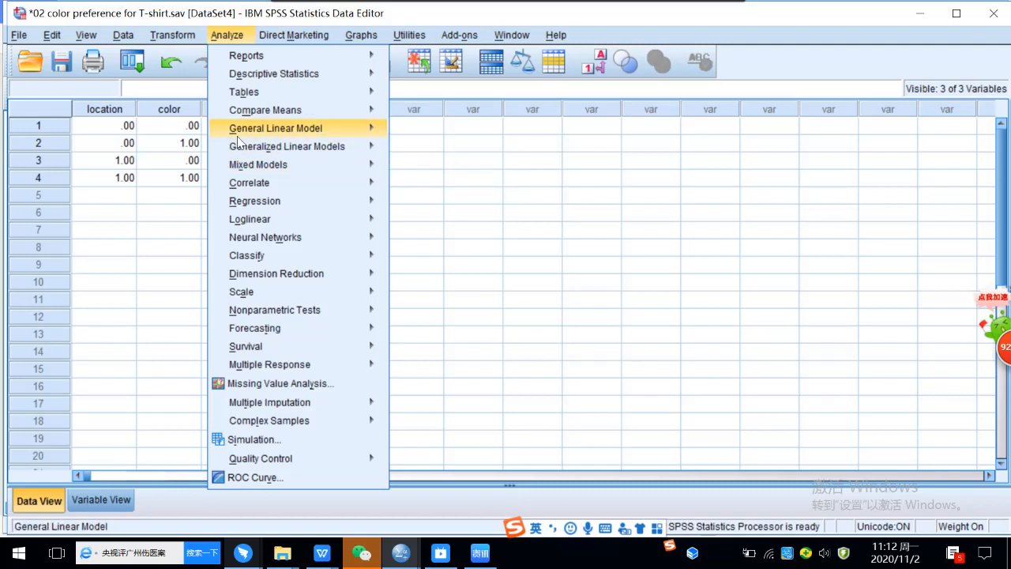
mouse_move(274, 79)
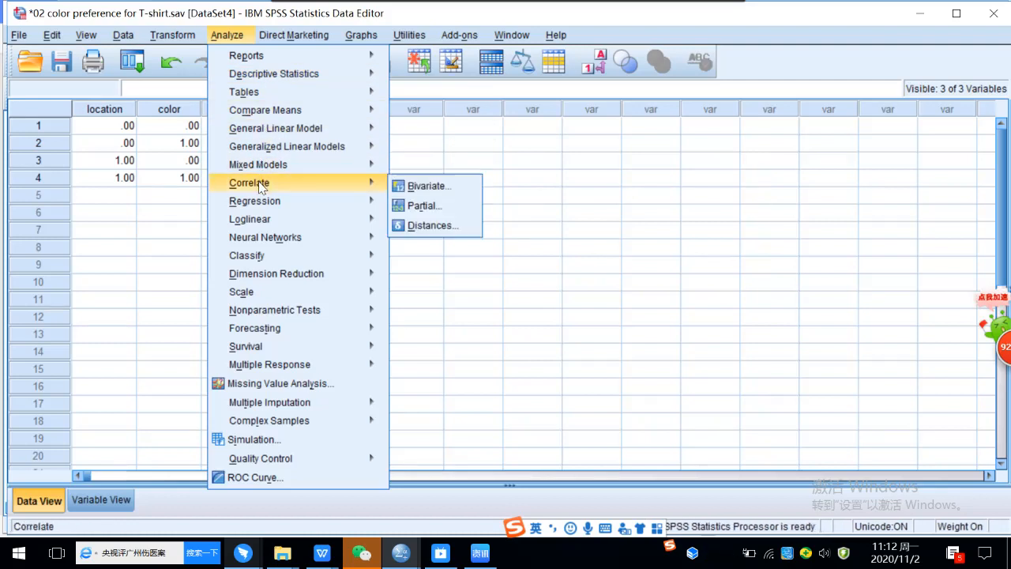
mouse_move(266, 208)
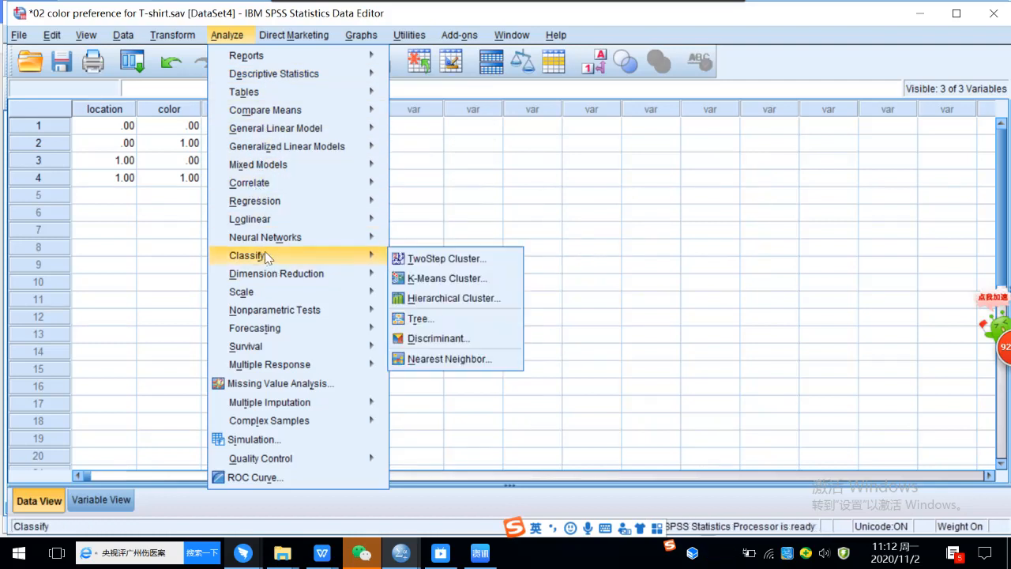
mouse_move(234, 75)
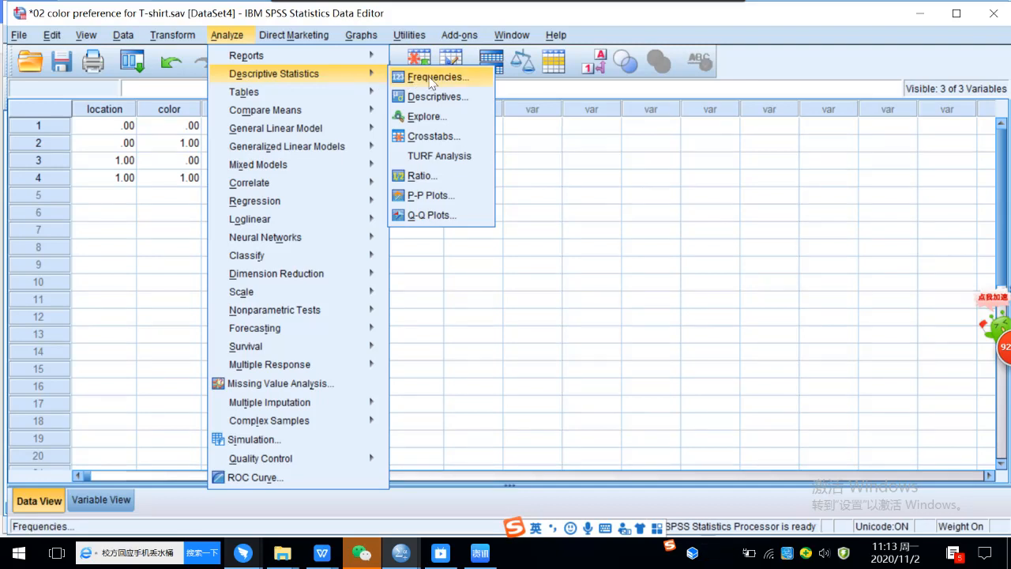
left_click(434, 139)
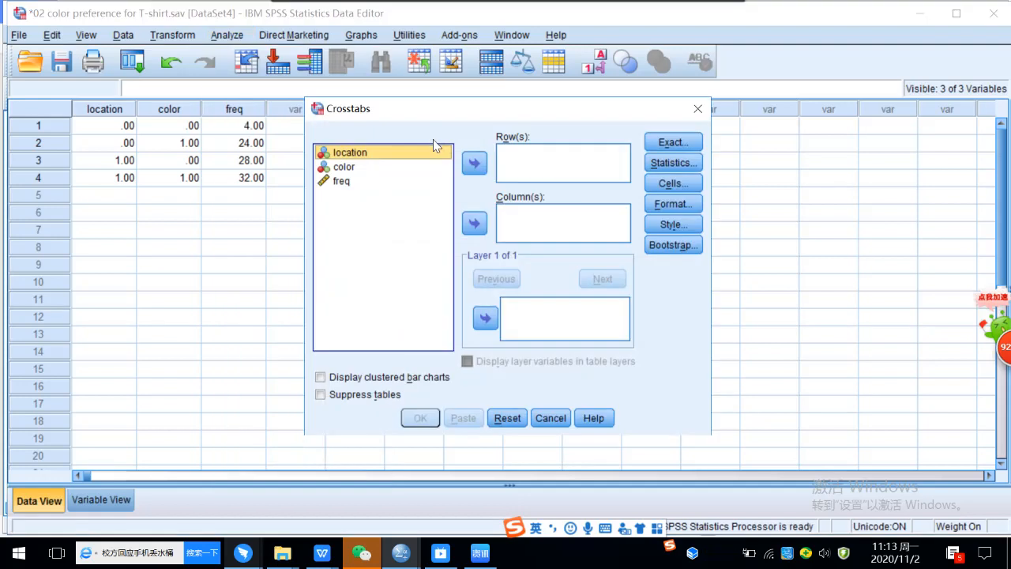
left_click(355, 155)
left_click(474, 163)
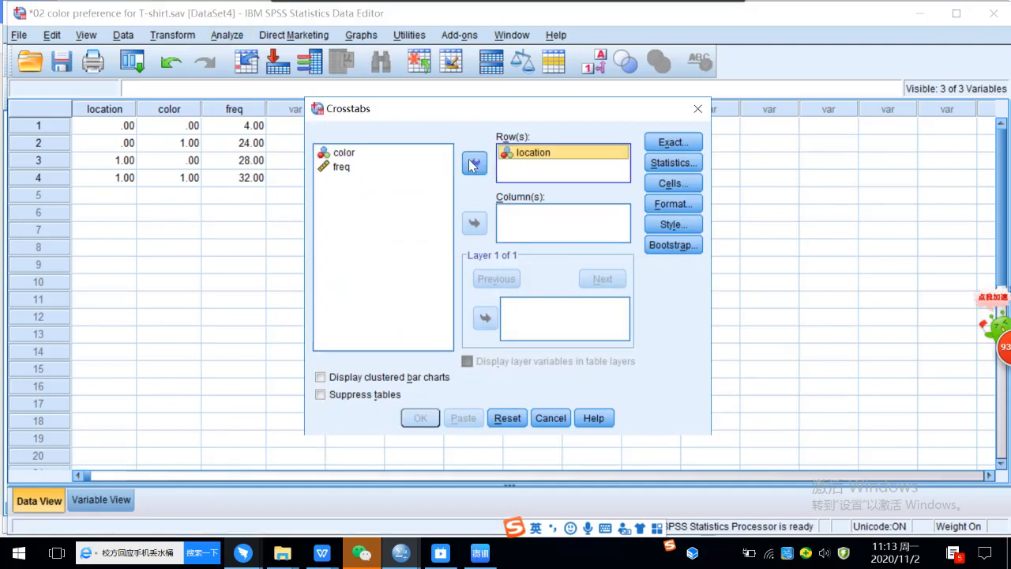
left_click(353, 155)
left_click(471, 224)
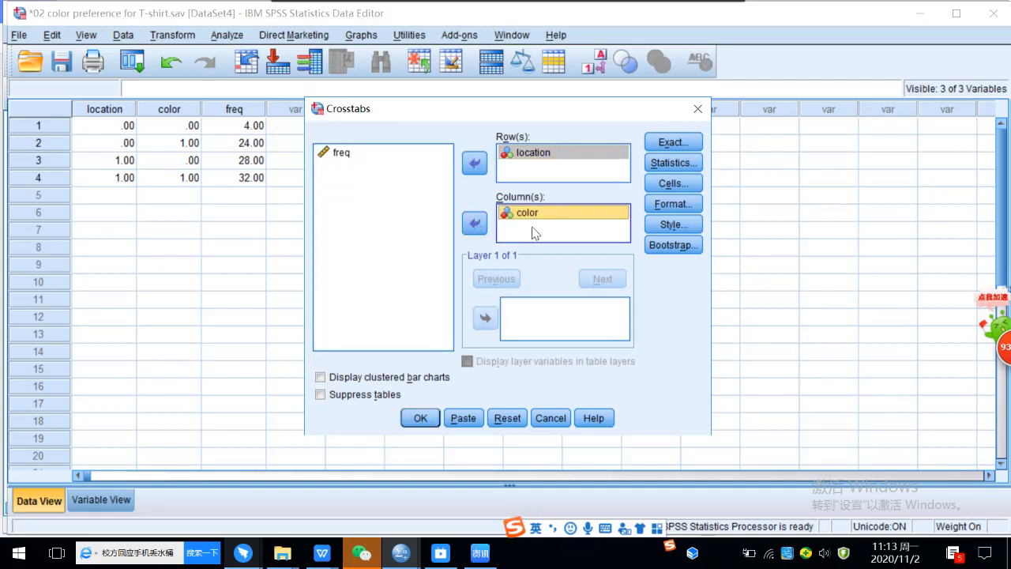
Step: Include the Chi-square statistic and clustered bar charts in the location by color crosstabulation and run it
left_click(676, 169)
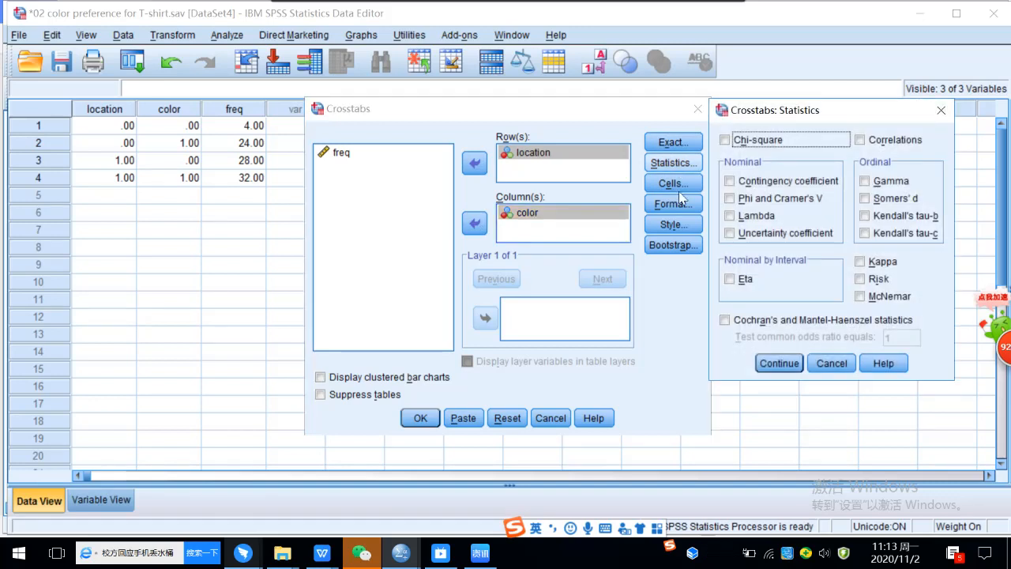
left_click(725, 139)
left_click(773, 365)
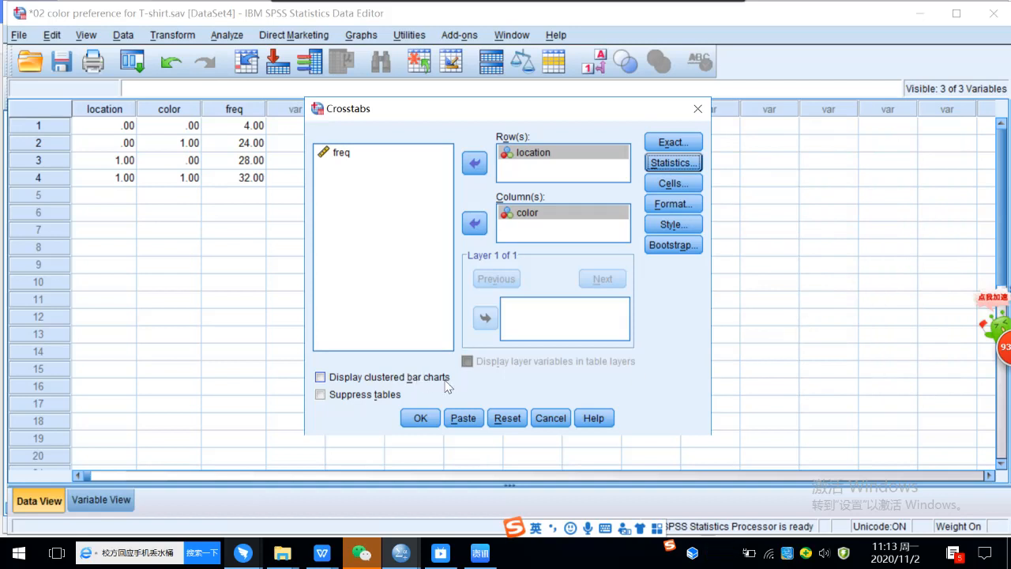
left_click(320, 376)
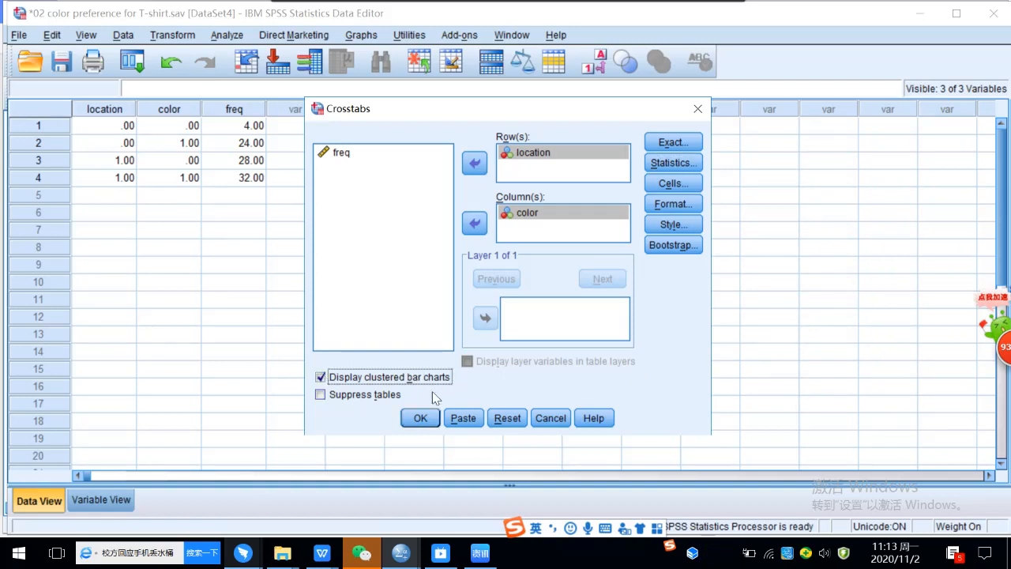
left_click(414, 418)
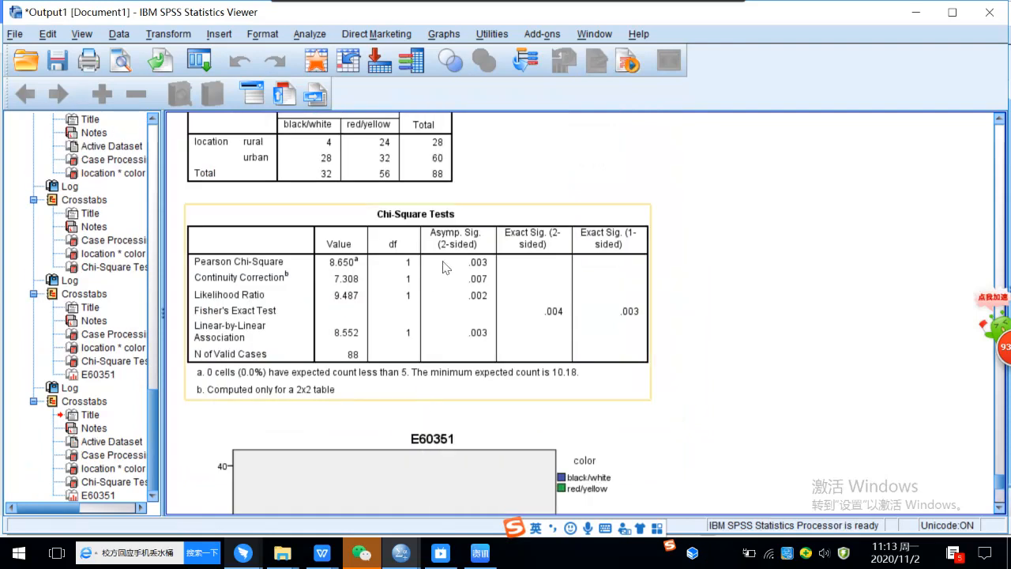
Step: Examine the weighted location by color output: the case summary, crosstabulation, Chi-Square Tests table and clustered bar chart
scroll(460, 317, "up", 5)
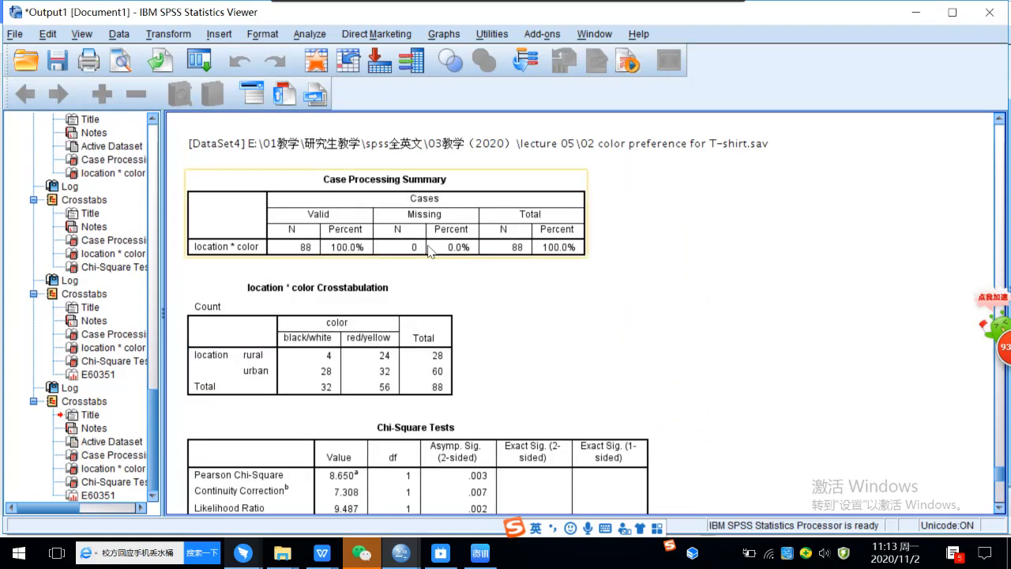
scroll(693, 245, "down", 3)
scroll(692, 243, "down", 3)
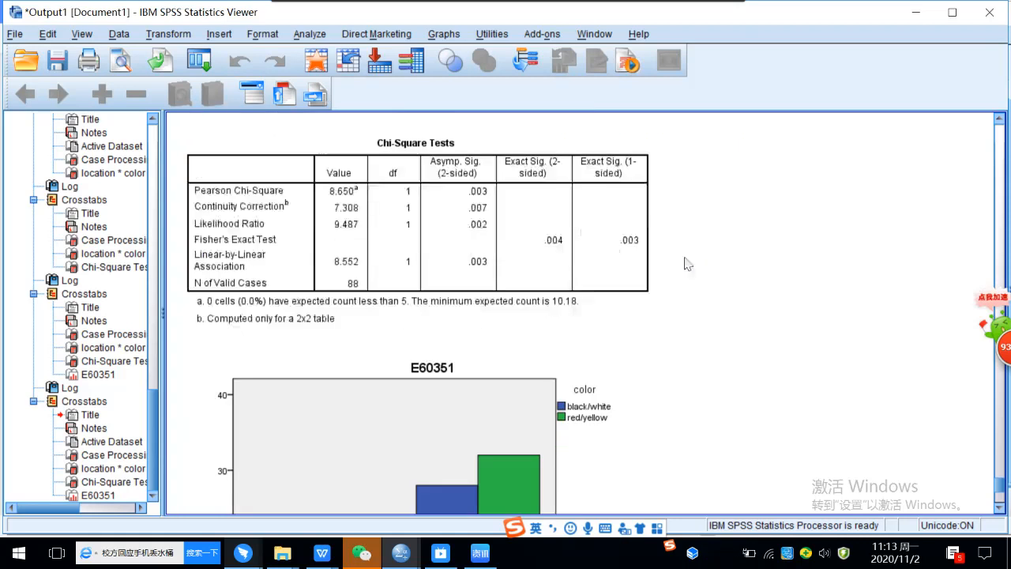
left_click(423, 242)
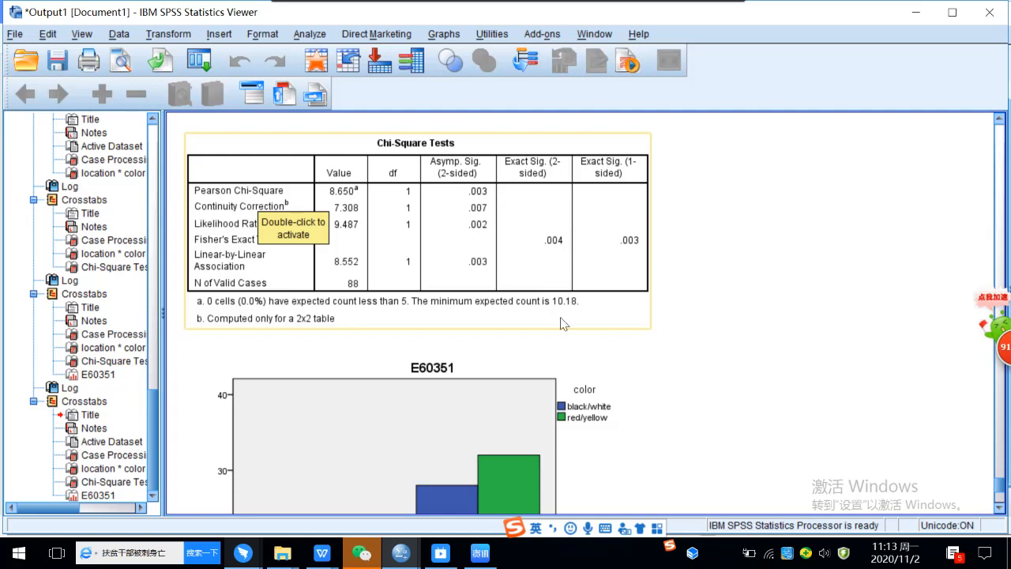
scroll(561, 323, "down", 5)
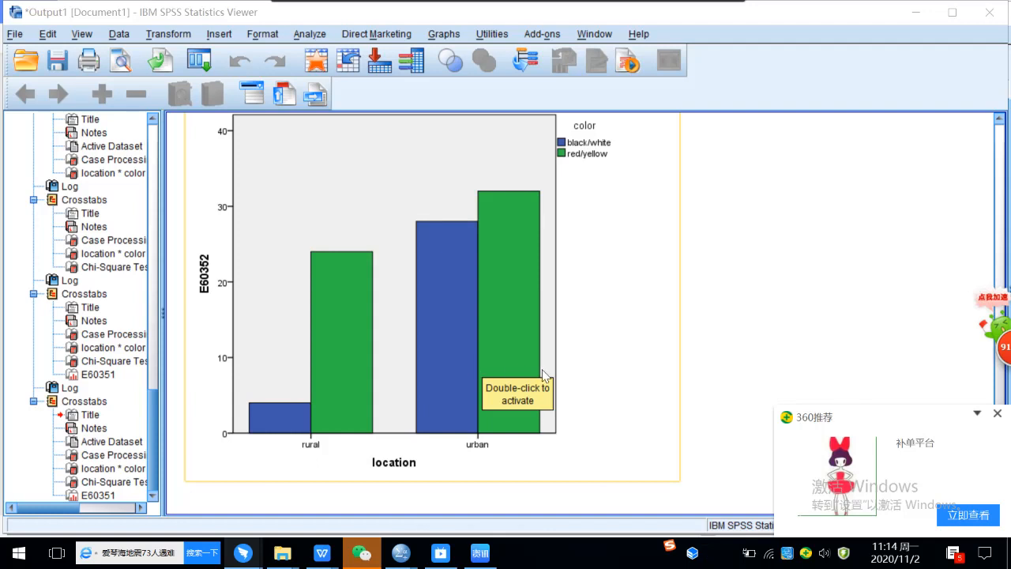
scroll(543, 377, "up", 3)
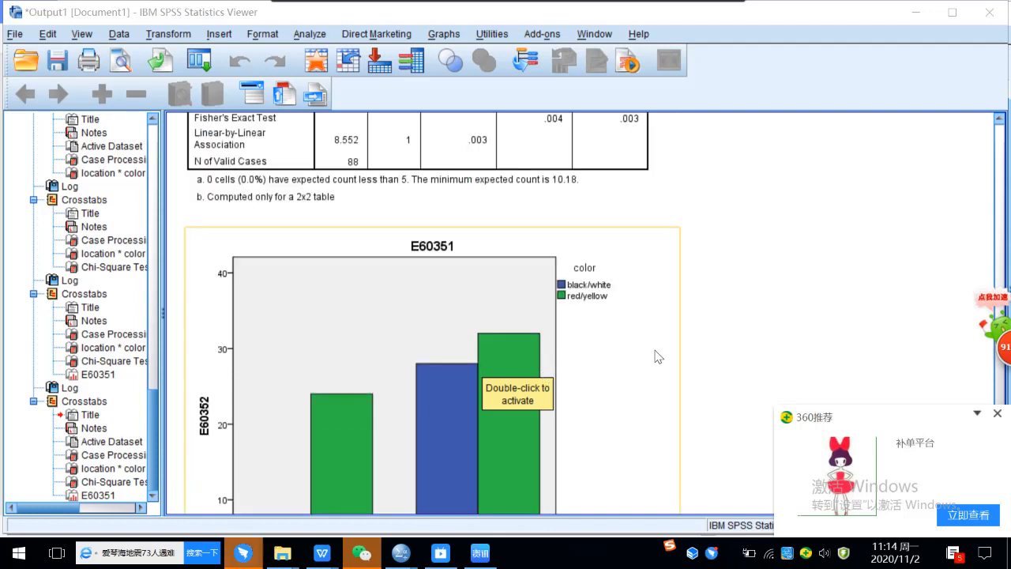
Step: Switch to DingTalk to check the SPSS statistics 2020 group for replies, and bring up the live broadcast window with its messages
mouse_move(241, 557)
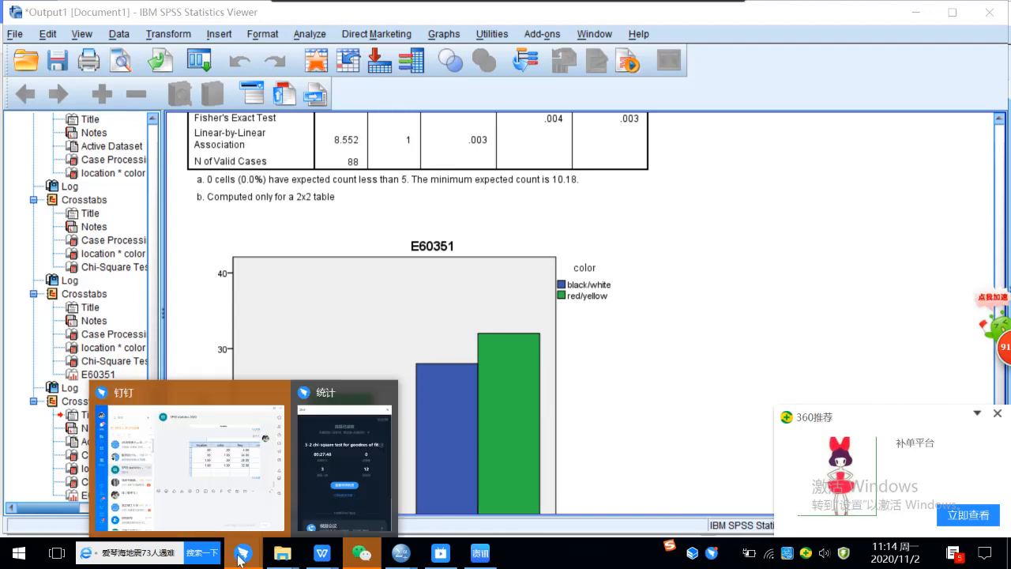
mouse_move(225, 498)
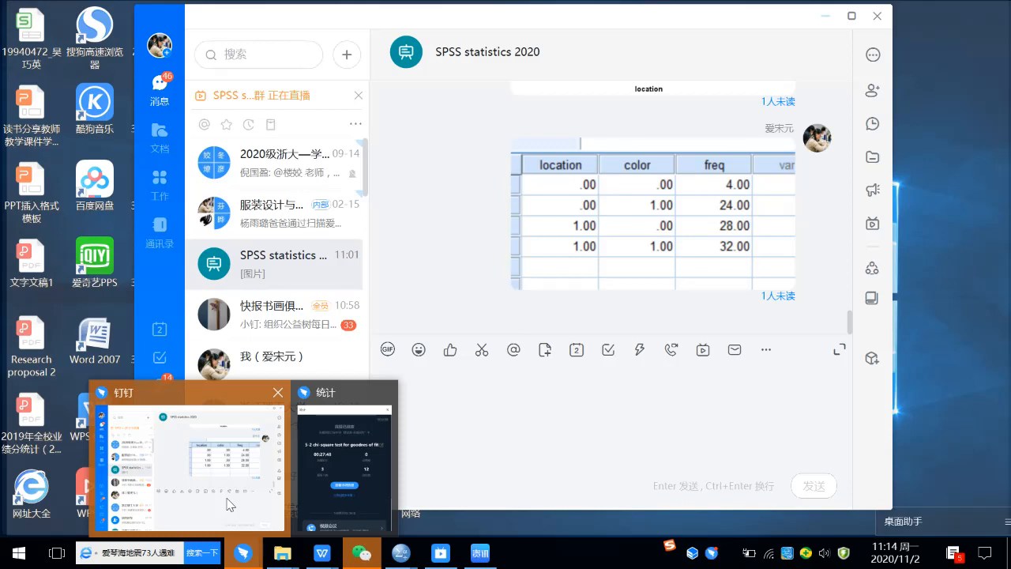
left_click(231, 506)
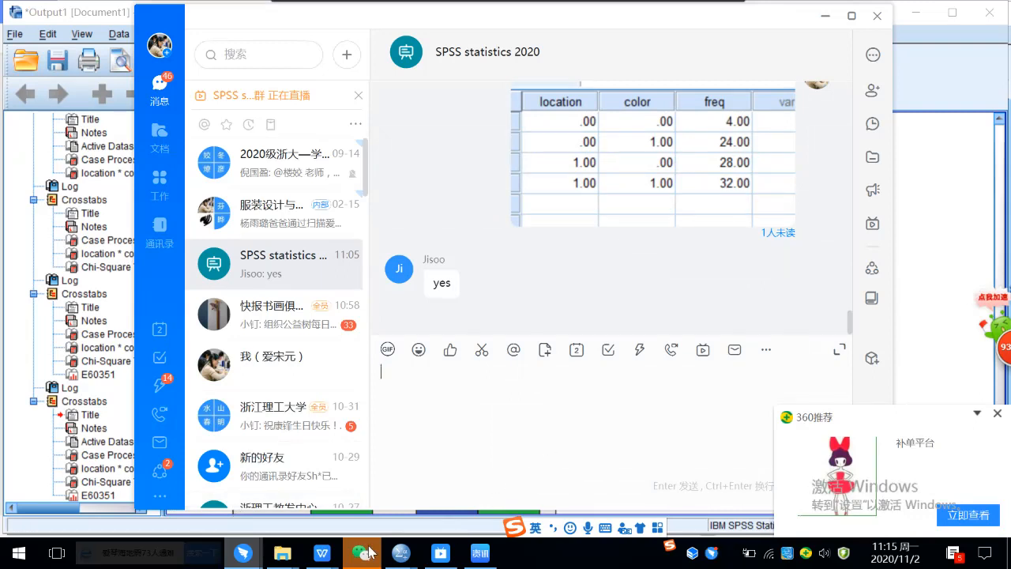
mouse_move(246, 557)
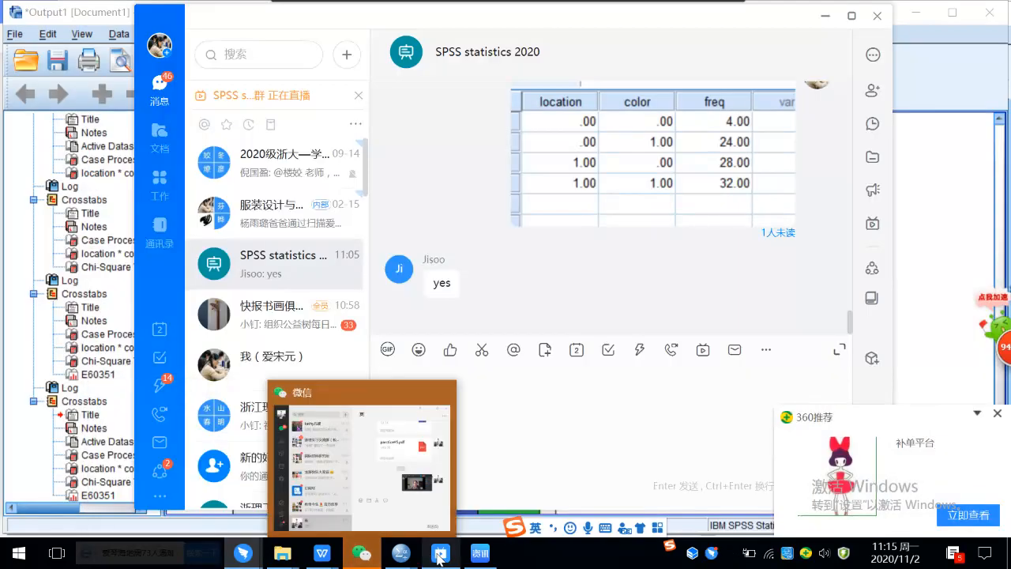
left_click(439, 555)
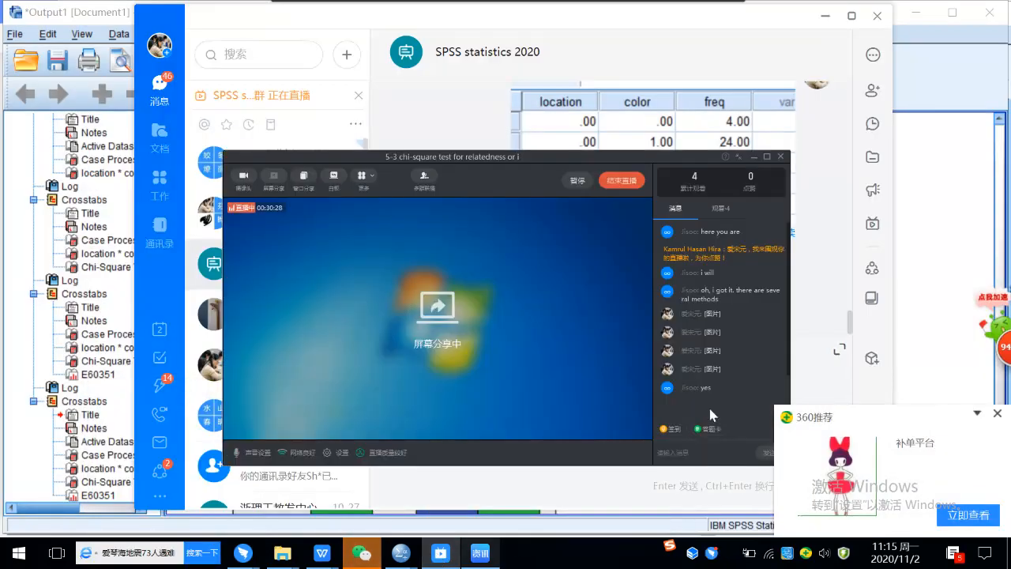